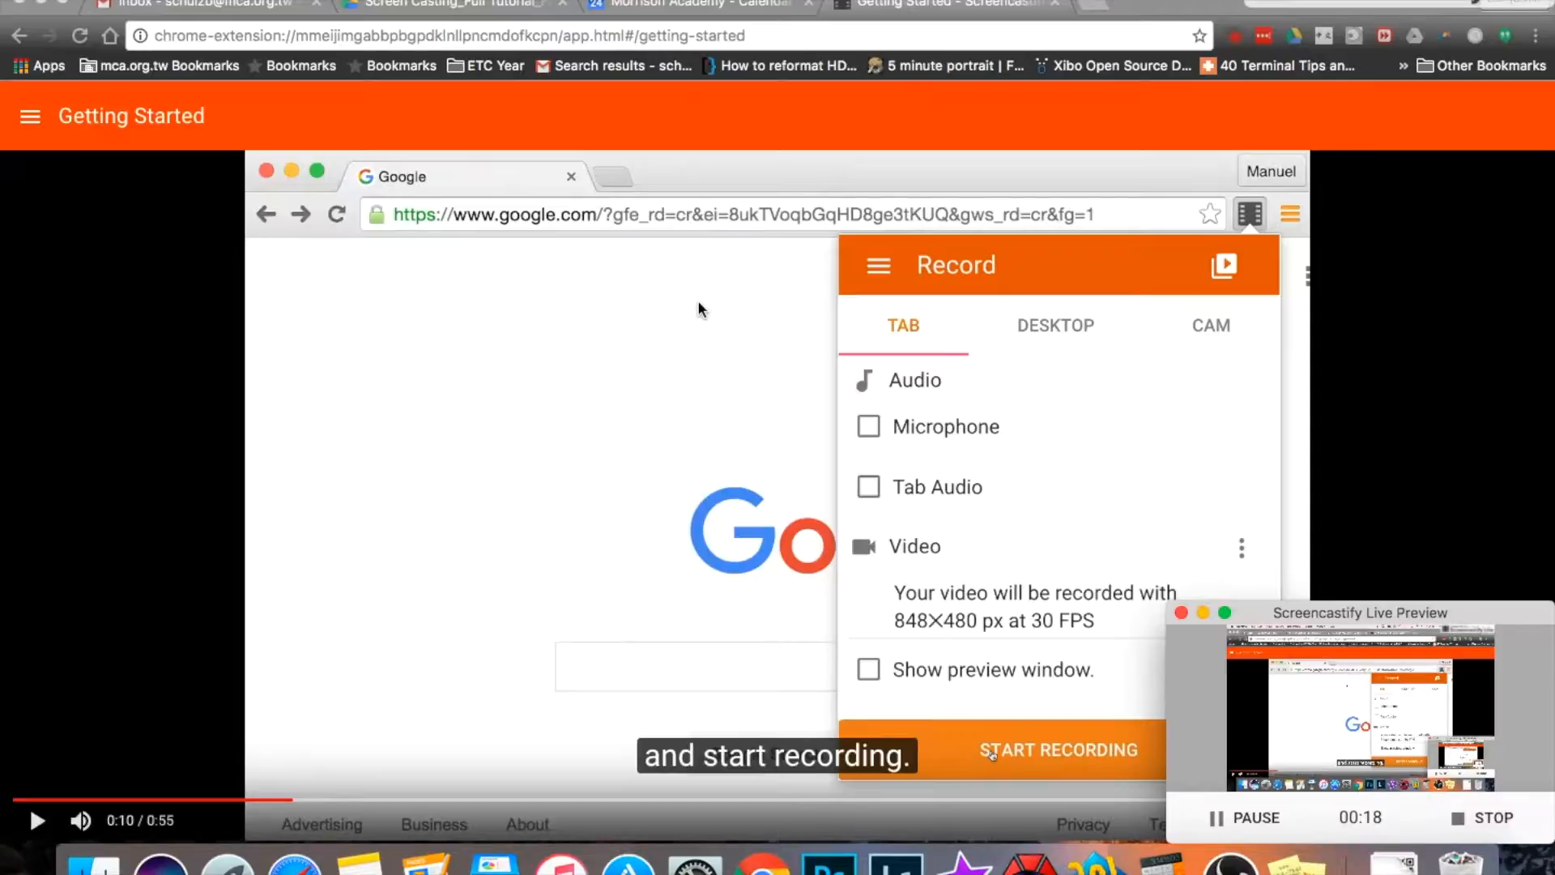
# Switch to the desktop space with the sticky notes and launch QuickTime Player.
pyautogui.hotkey('ctrl', 'Left')
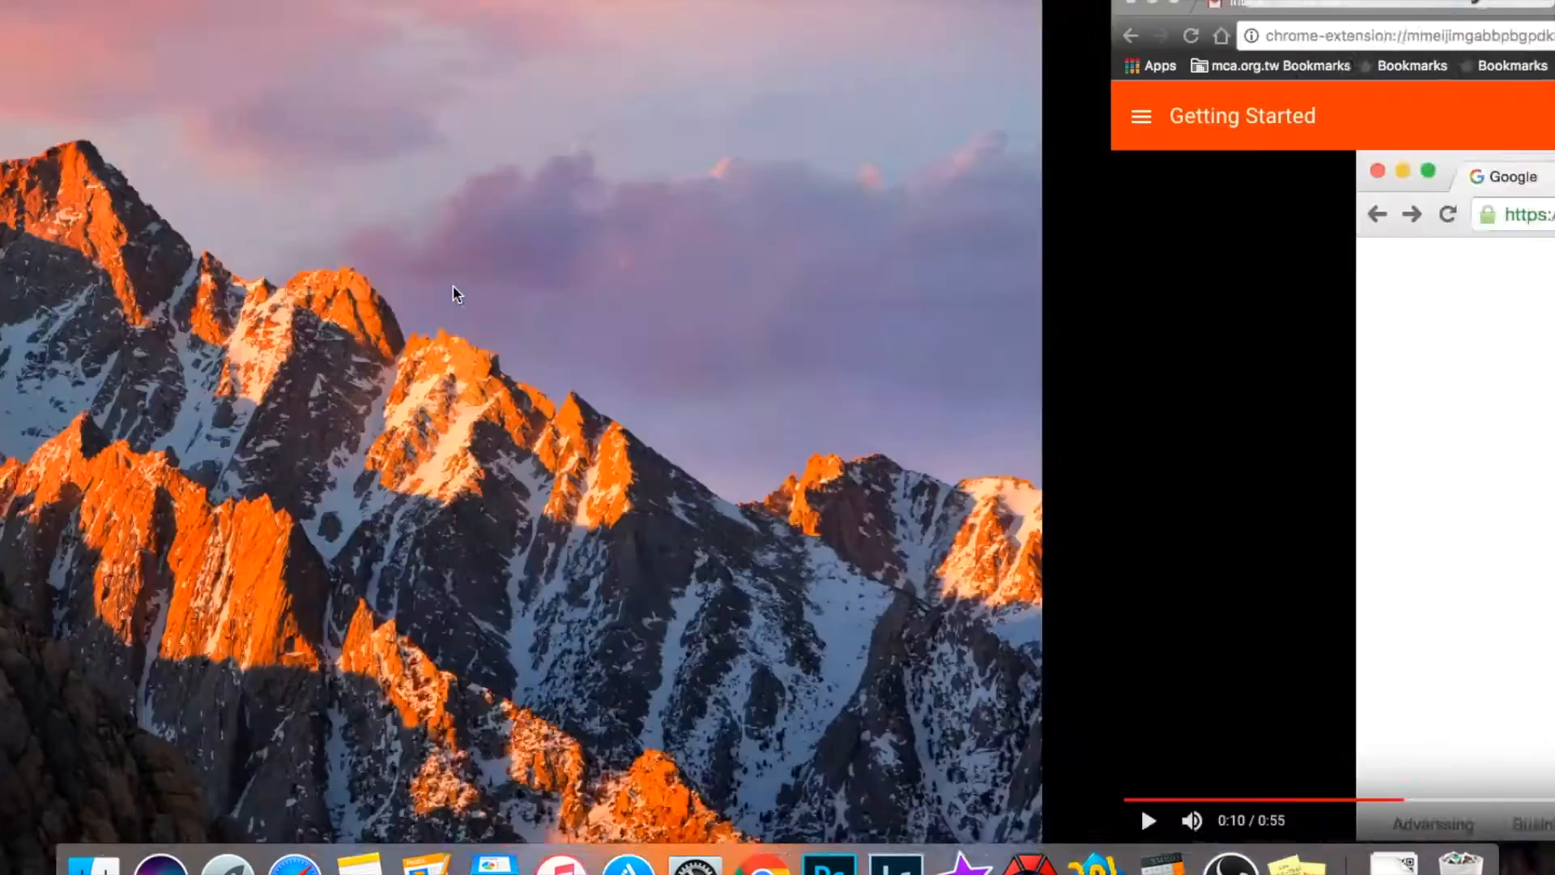
pyautogui.hotkey('ctrl', 'Right')
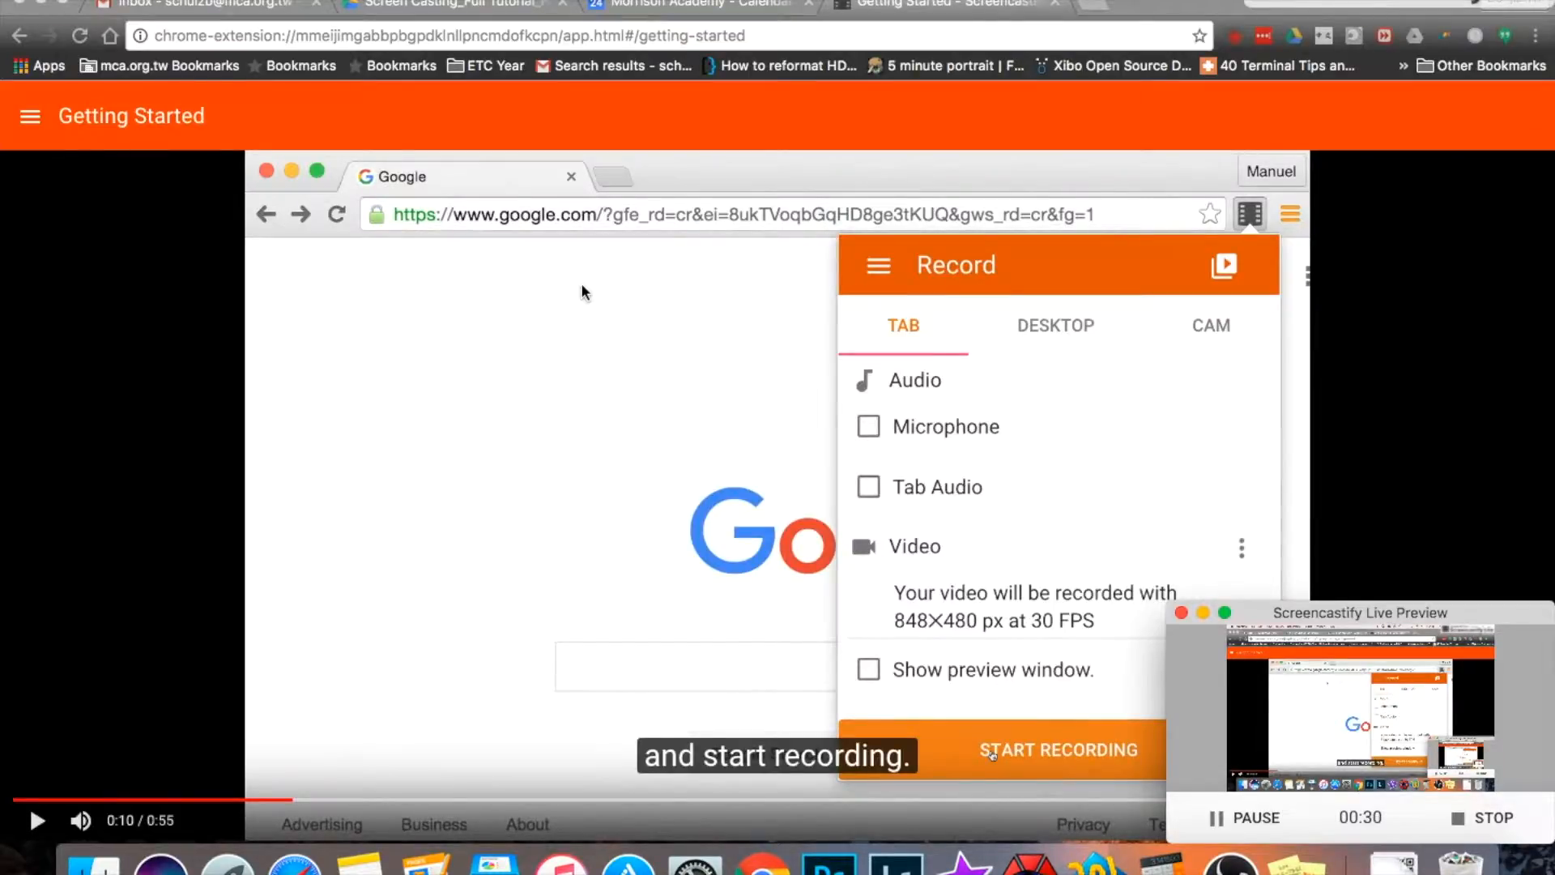
pyautogui.hotkey('ctrl', 'Left')
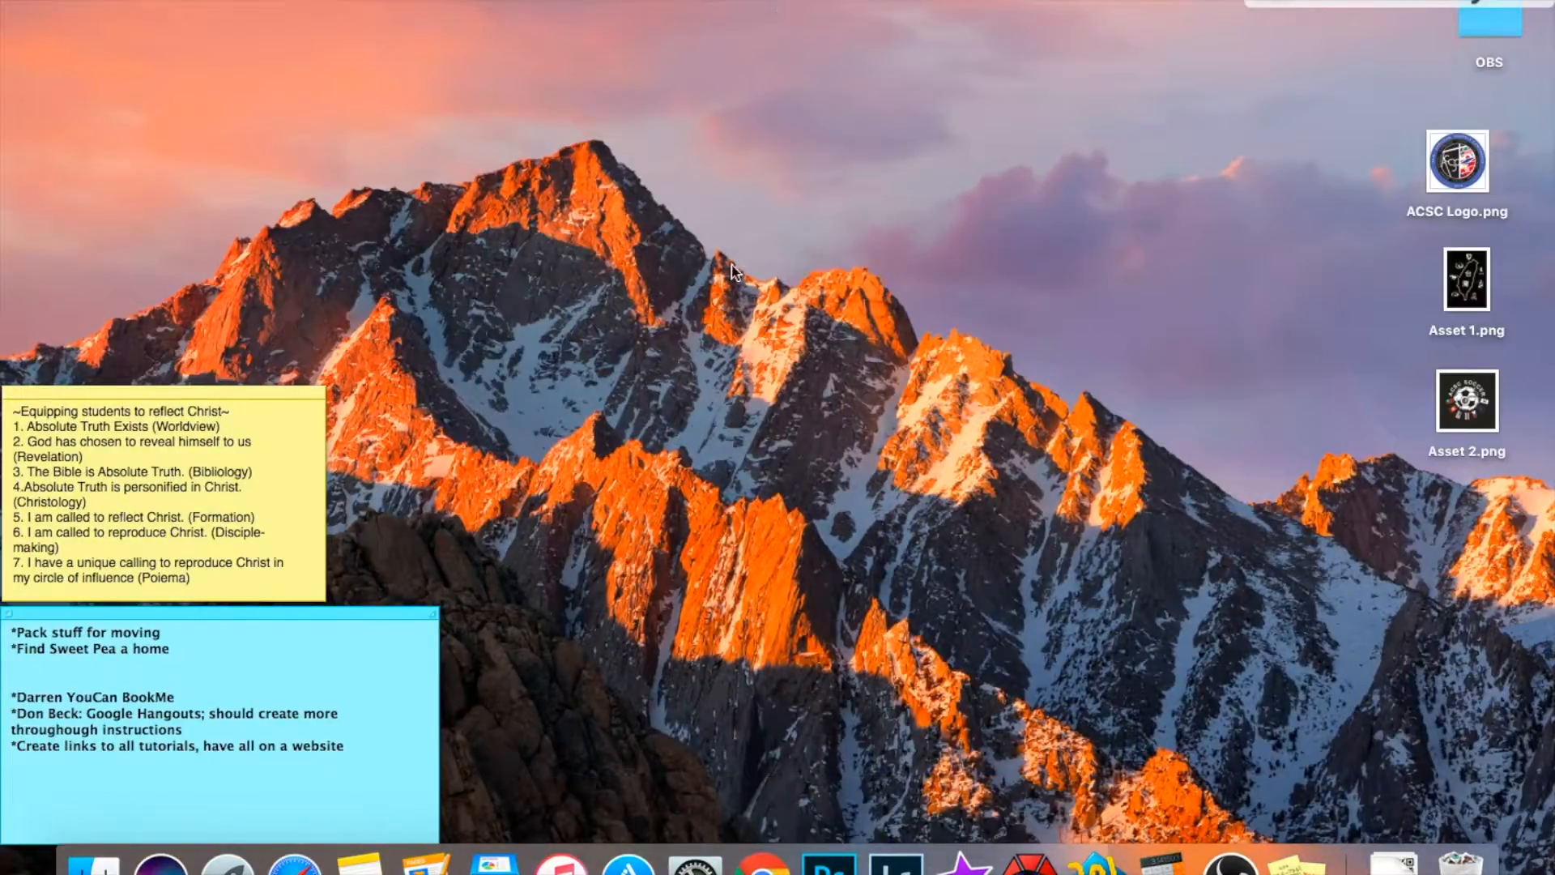
pyautogui.press('super+space')
pyautogui.write('qui')
pyautogui.press('Right')
pyautogui.press('Return')
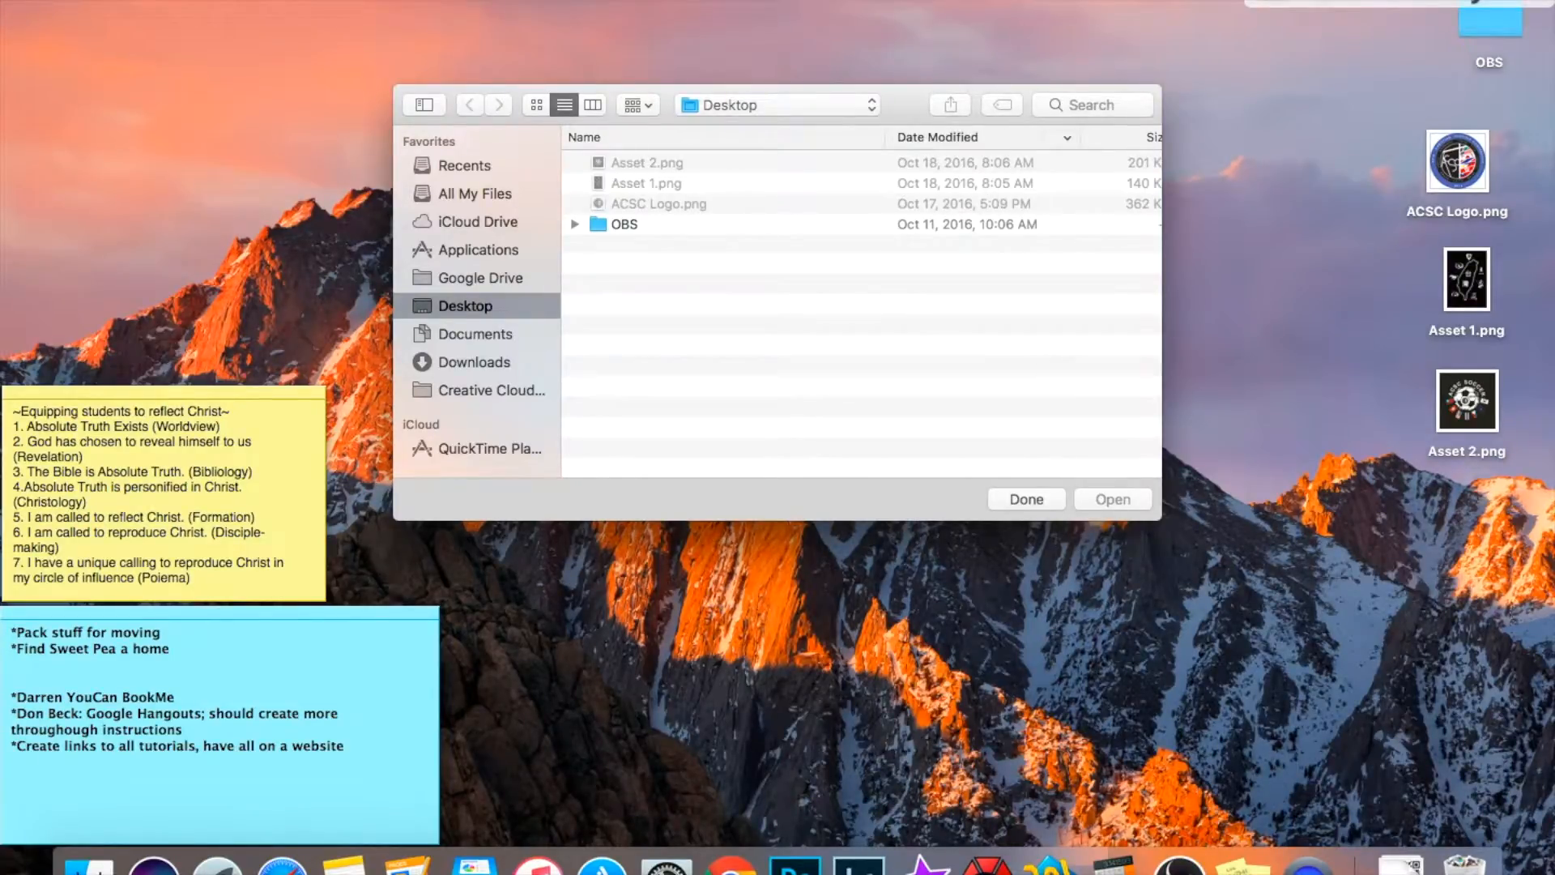
# Create a new screen recording and review its microphone and mouse-click options.
pyautogui.click(217, 1)
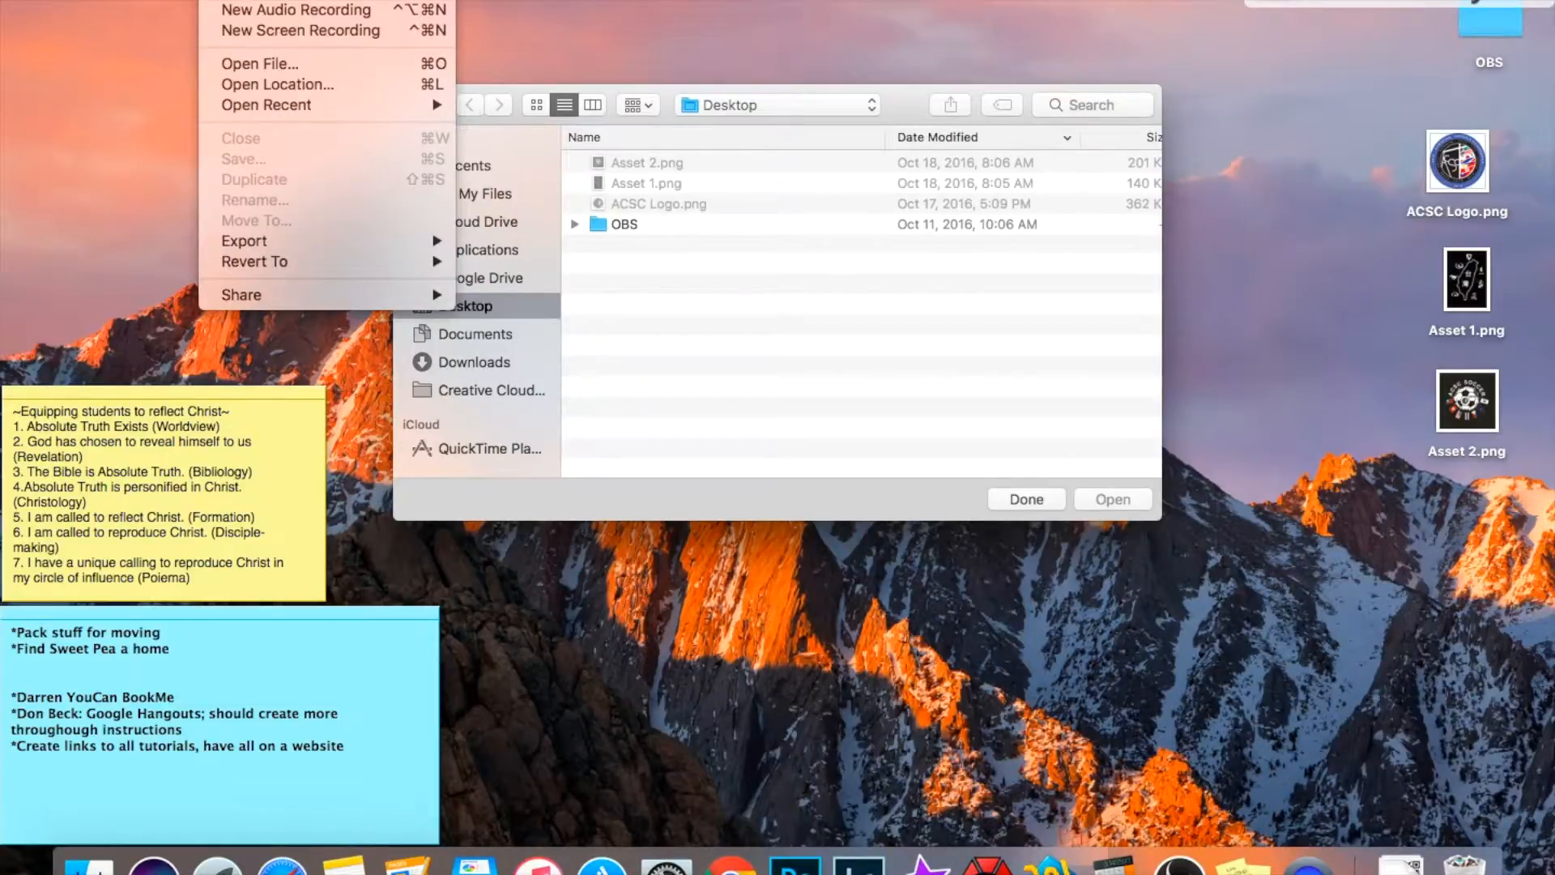
pyautogui.click(240, 32)
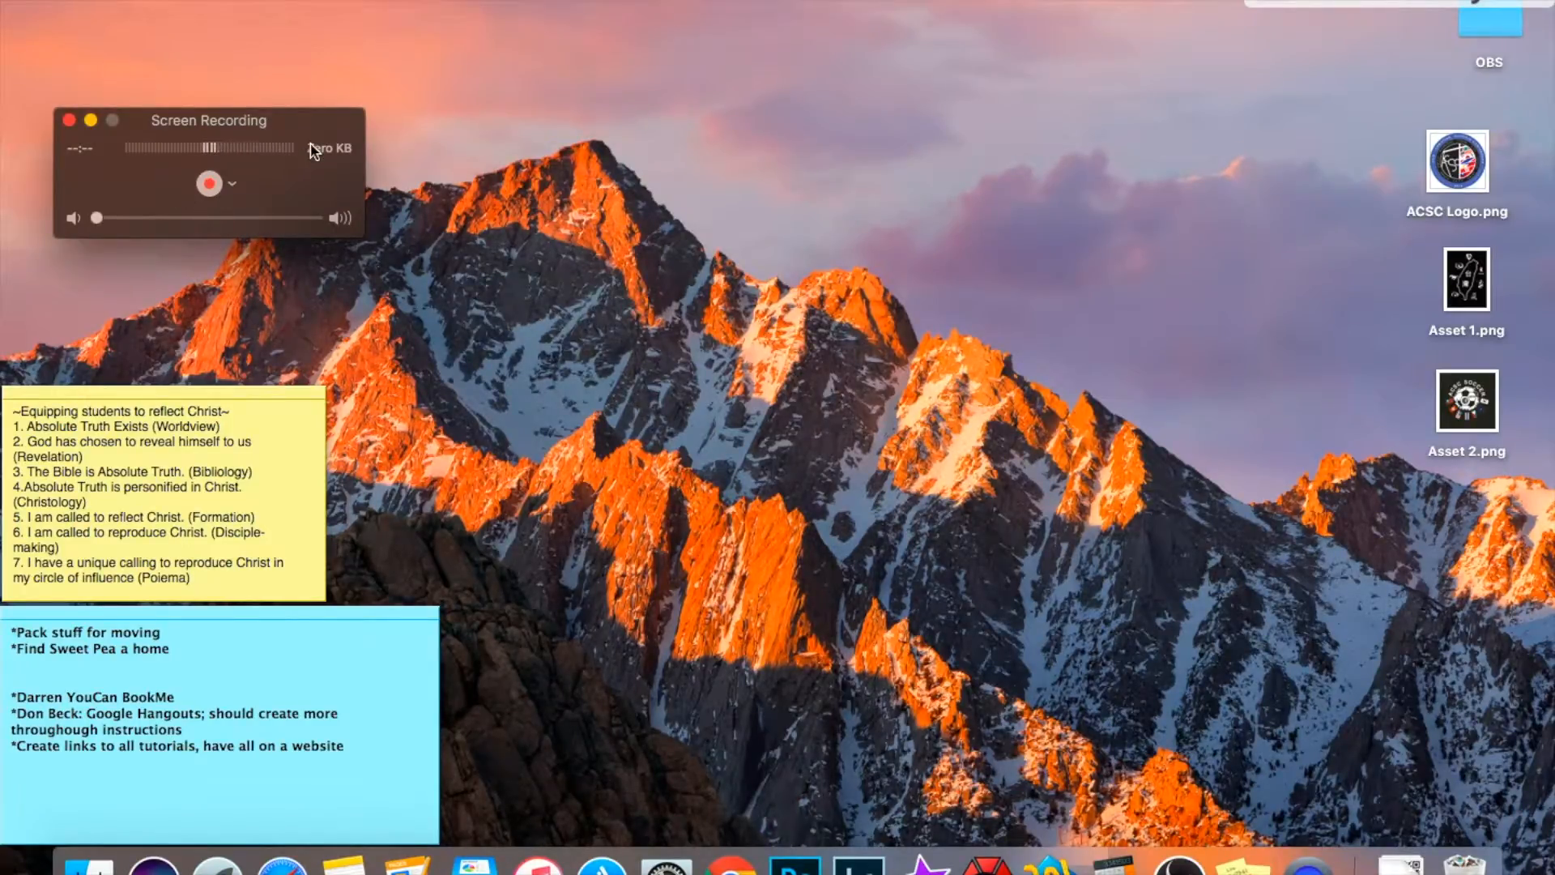
pyautogui.click(233, 184)
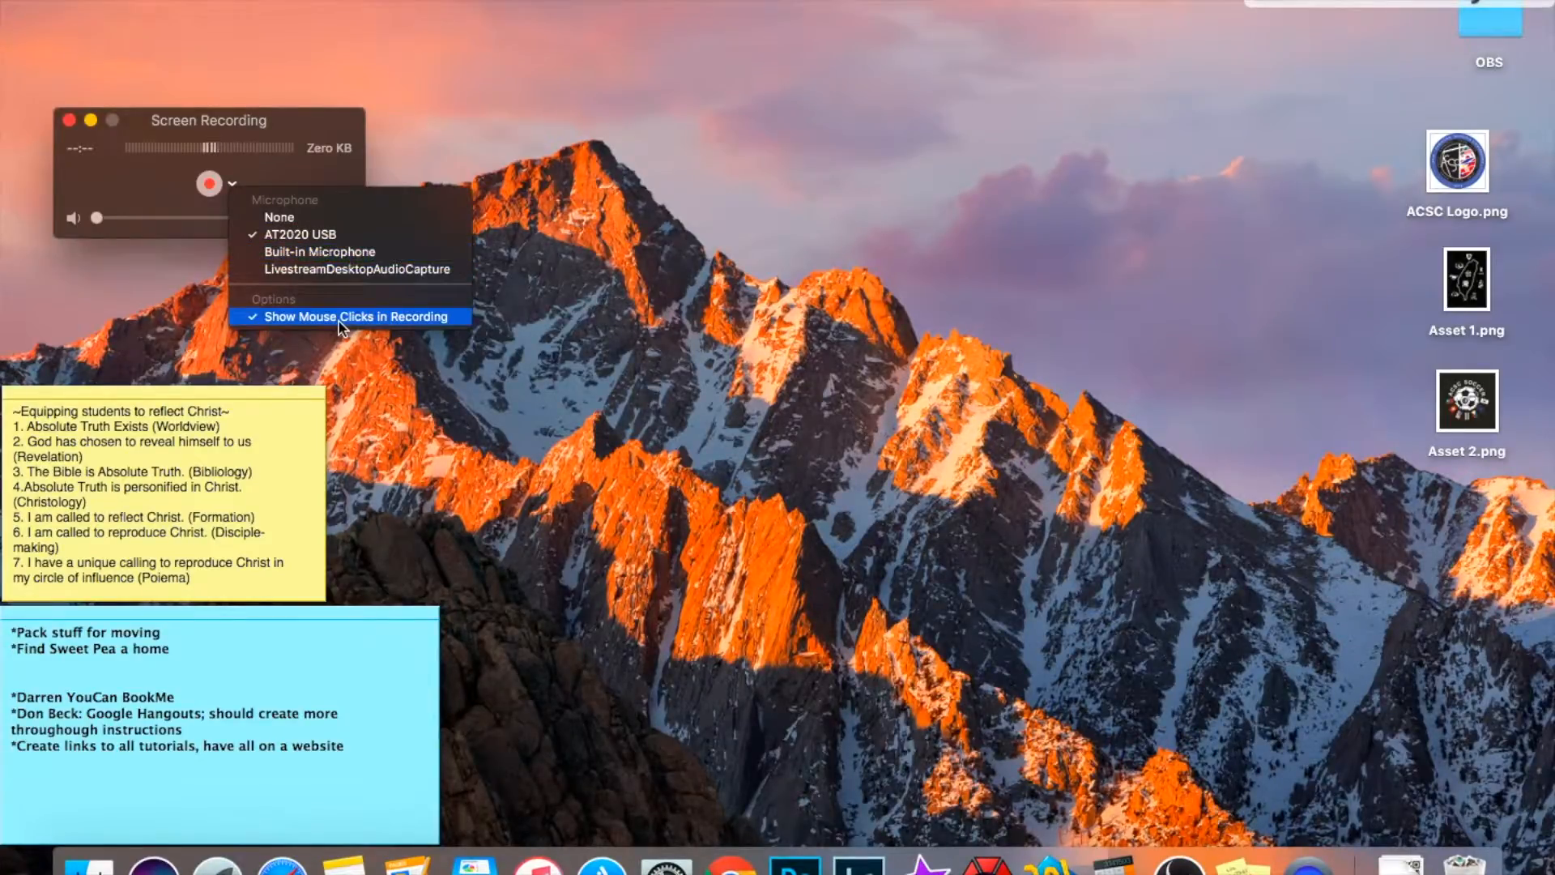
pyautogui.click(333, 116)
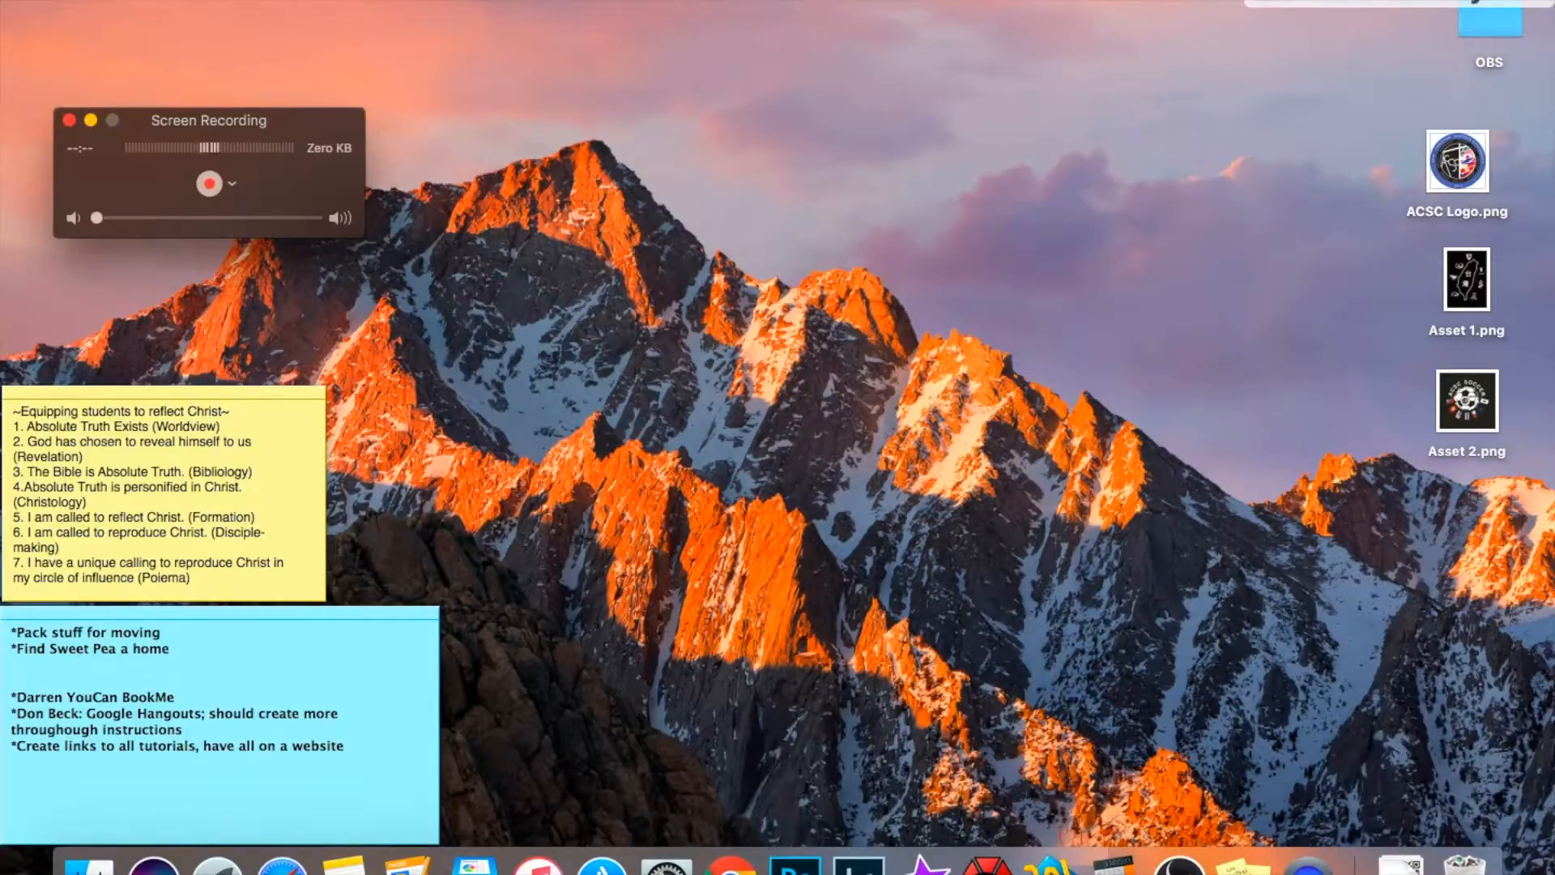
# Try a new movie recording with its webcam window shrunk into the desktop's lower-right corner, and close it.
pyautogui.click(109, 1)
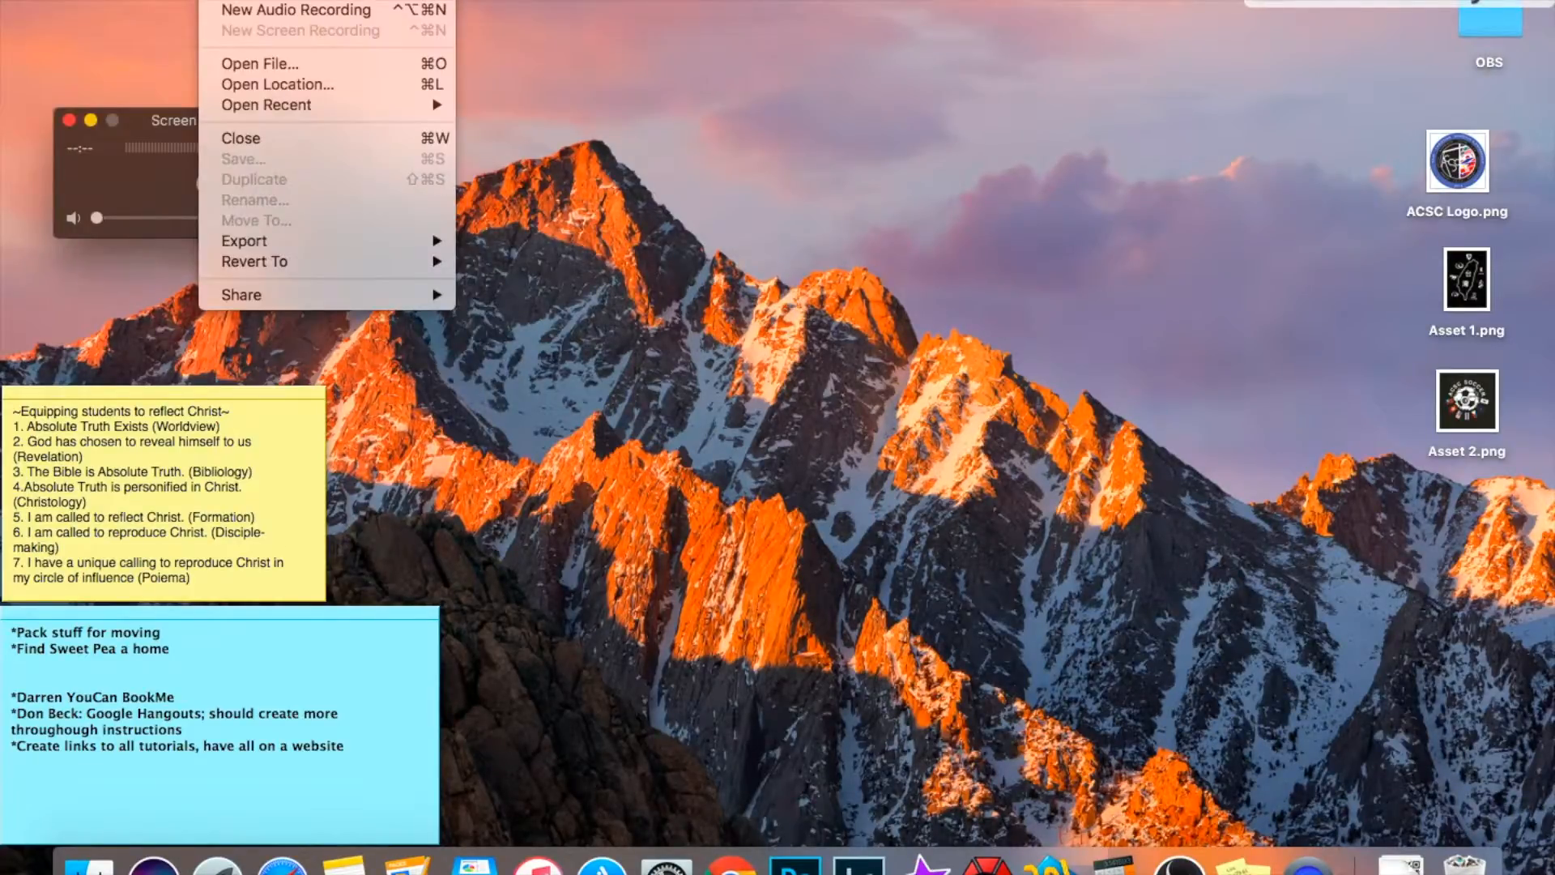
pyautogui.click(242, 1)
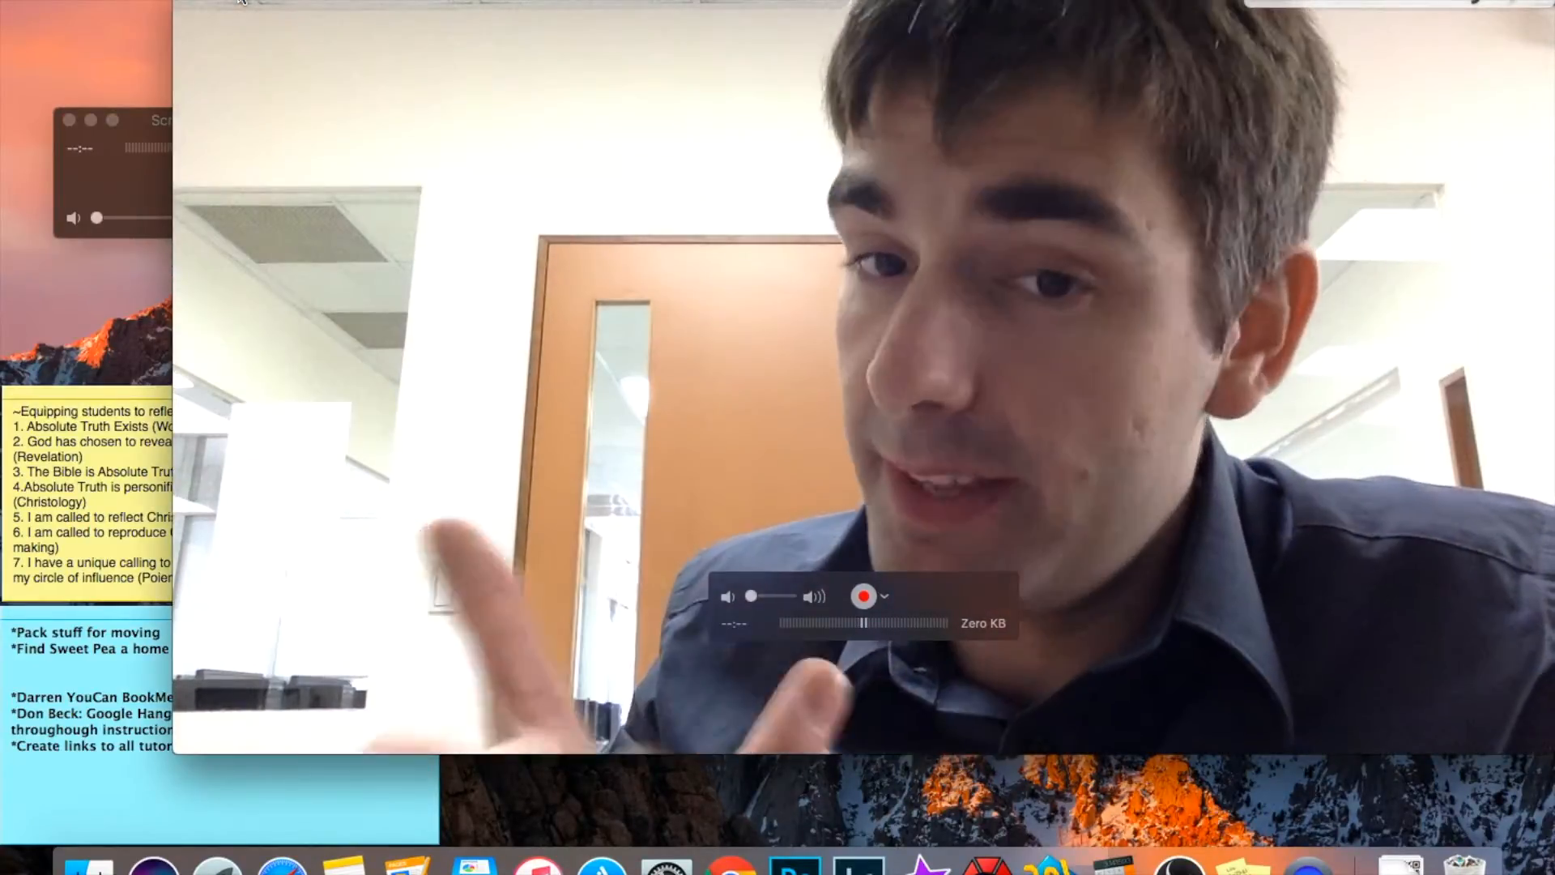
pyautogui.moveTo(353, 2); pyautogui.dragTo(346, 60)
pyautogui.moveTo(171, 46); pyautogui.dragTo(1092, 567)
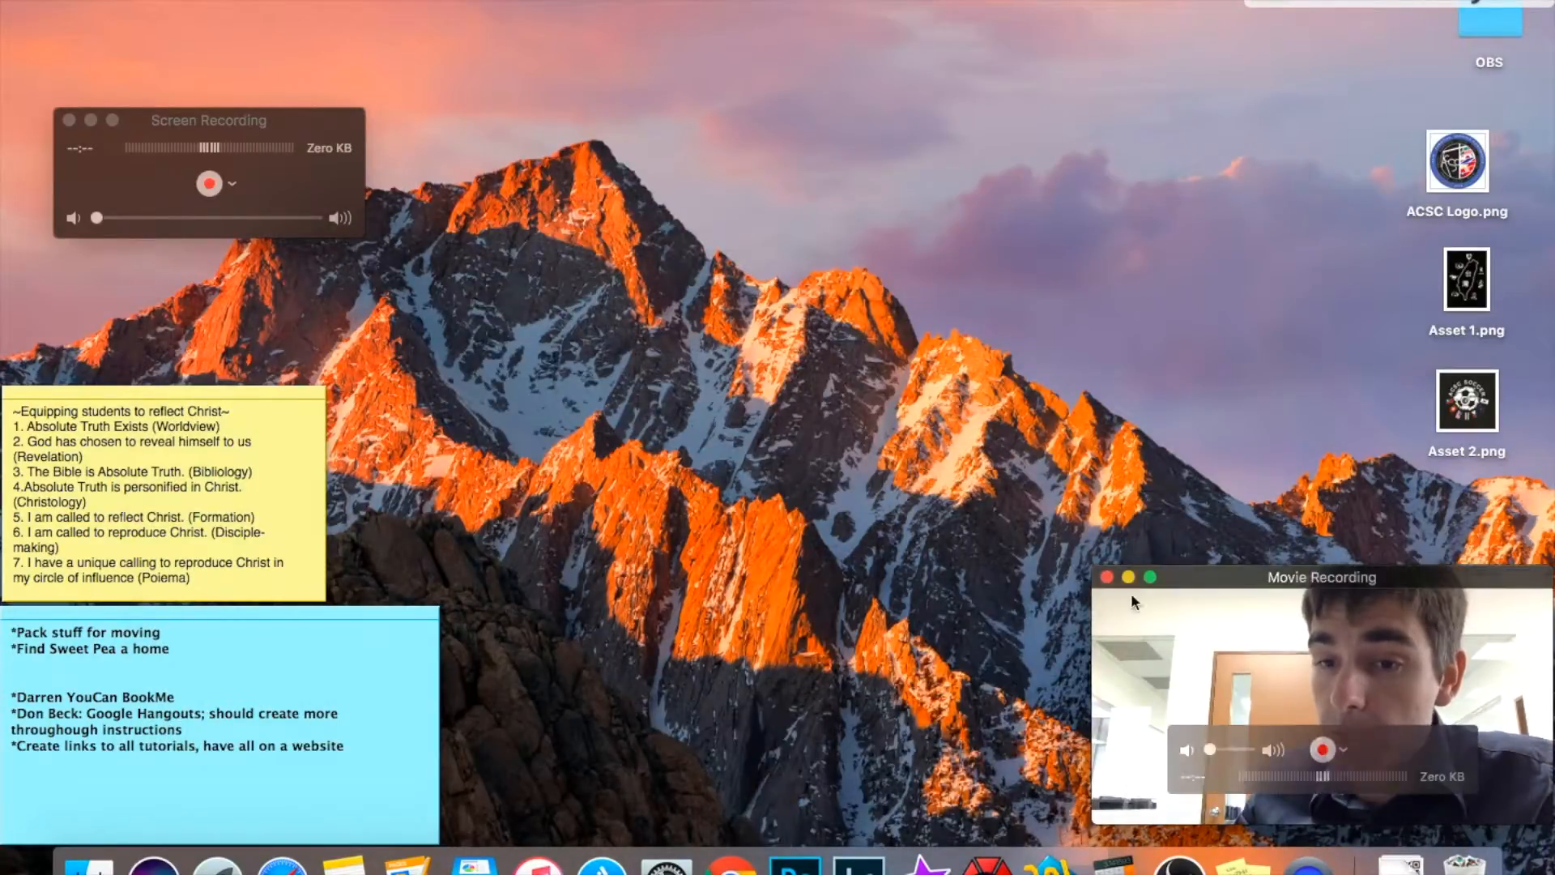
pyautogui.moveTo(1320, 590); pyautogui.dragTo(1286, 585)
pyautogui.moveTo(1179, 695)
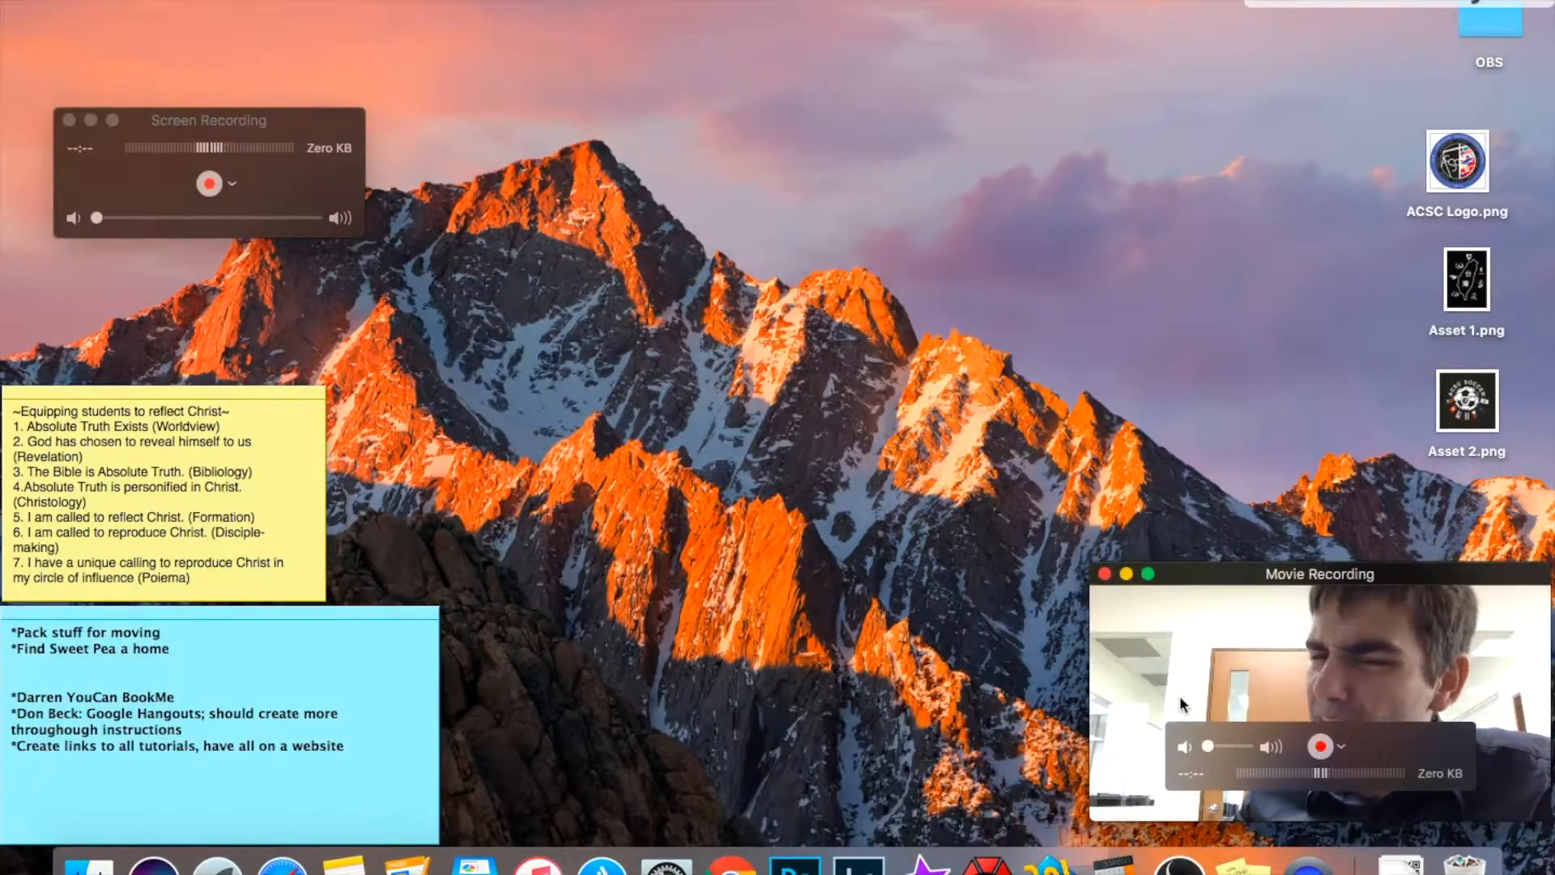
pyautogui.press('super+w')
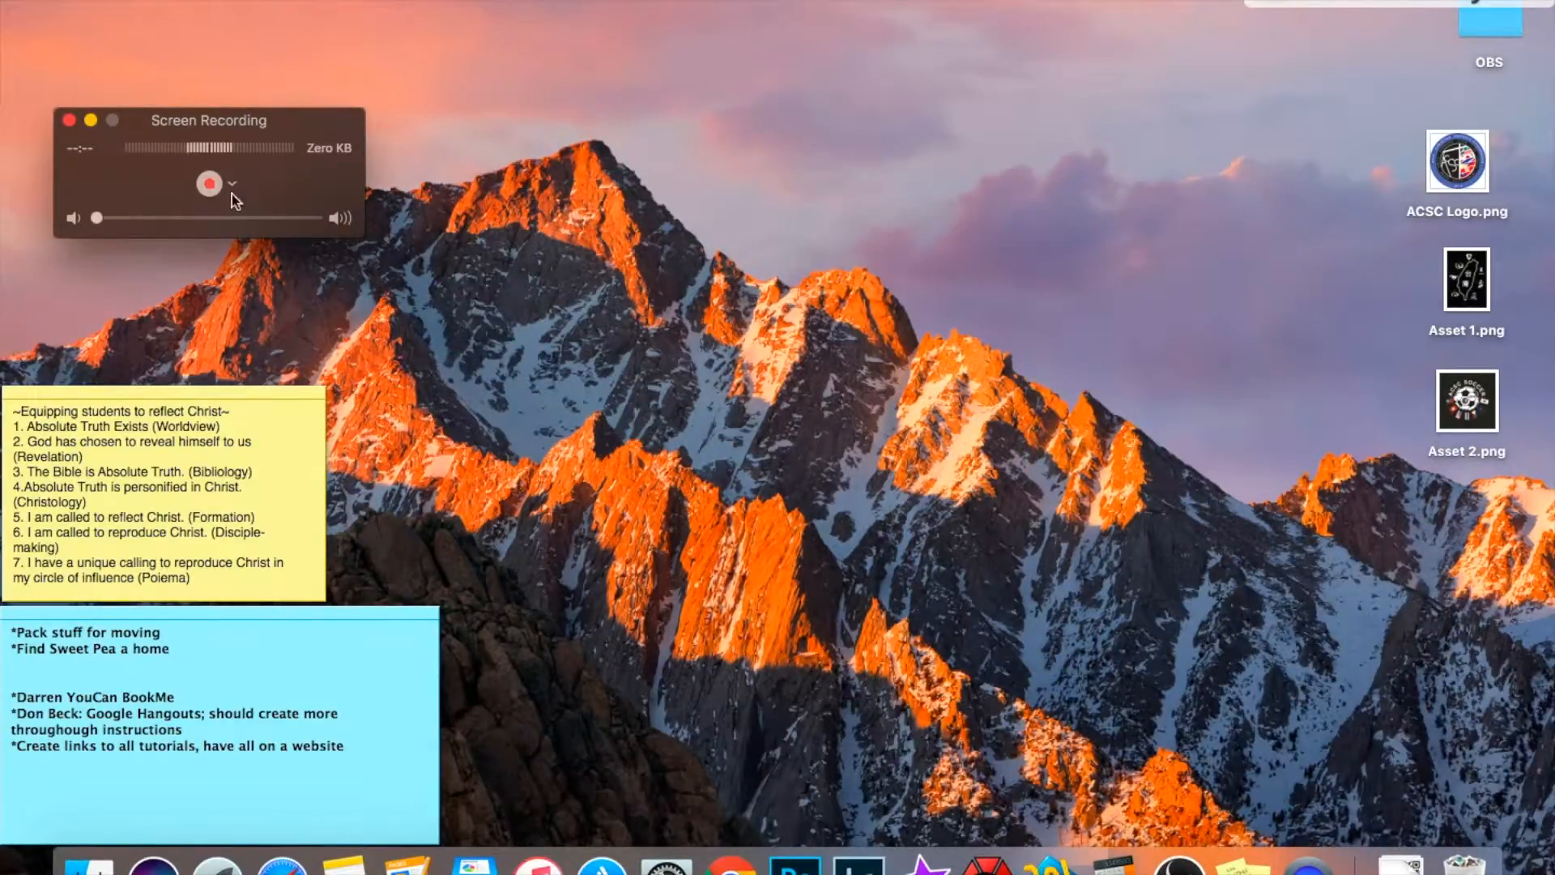
# Record only the desktop region around the two sticky notes and stop the recording.
pyautogui.click(209, 183)
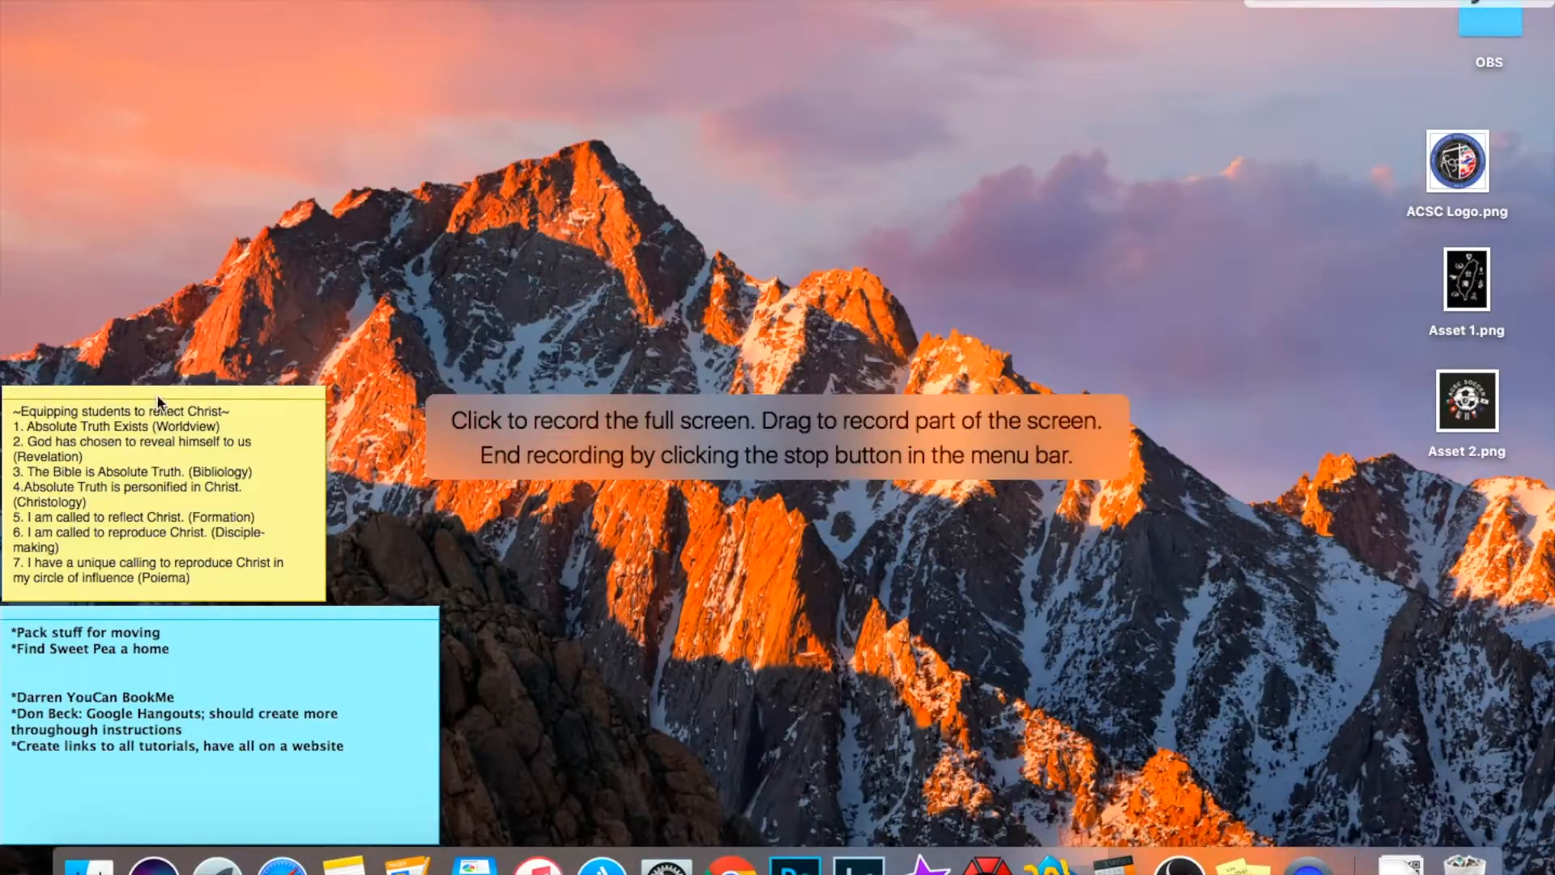
pyautogui.moveTo(535, 332); pyautogui.dragTo(2, 850)
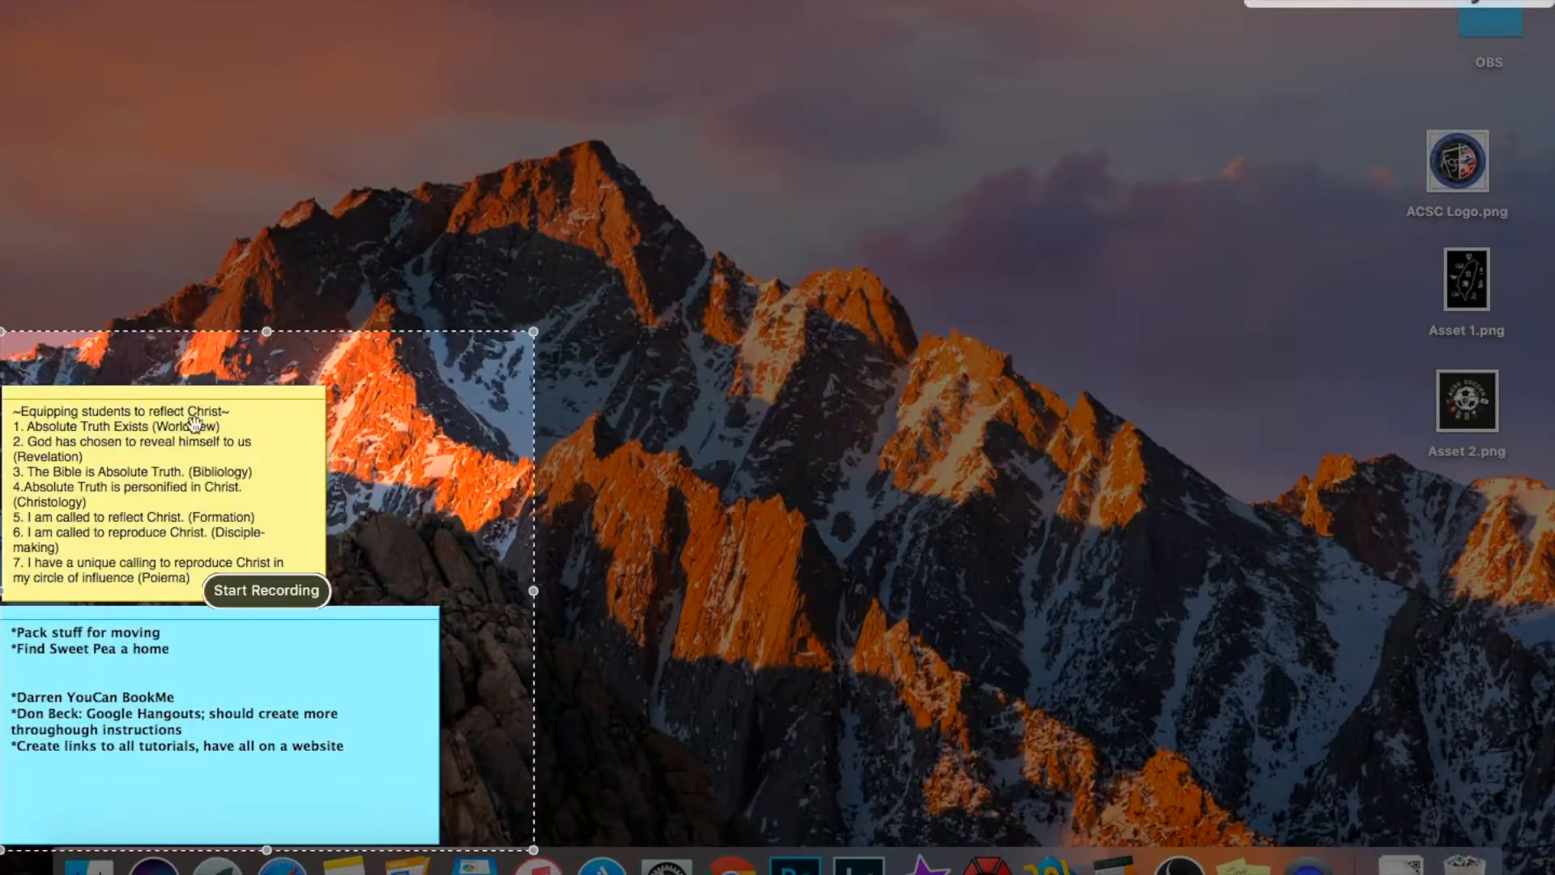
pyautogui.click(273, 594)
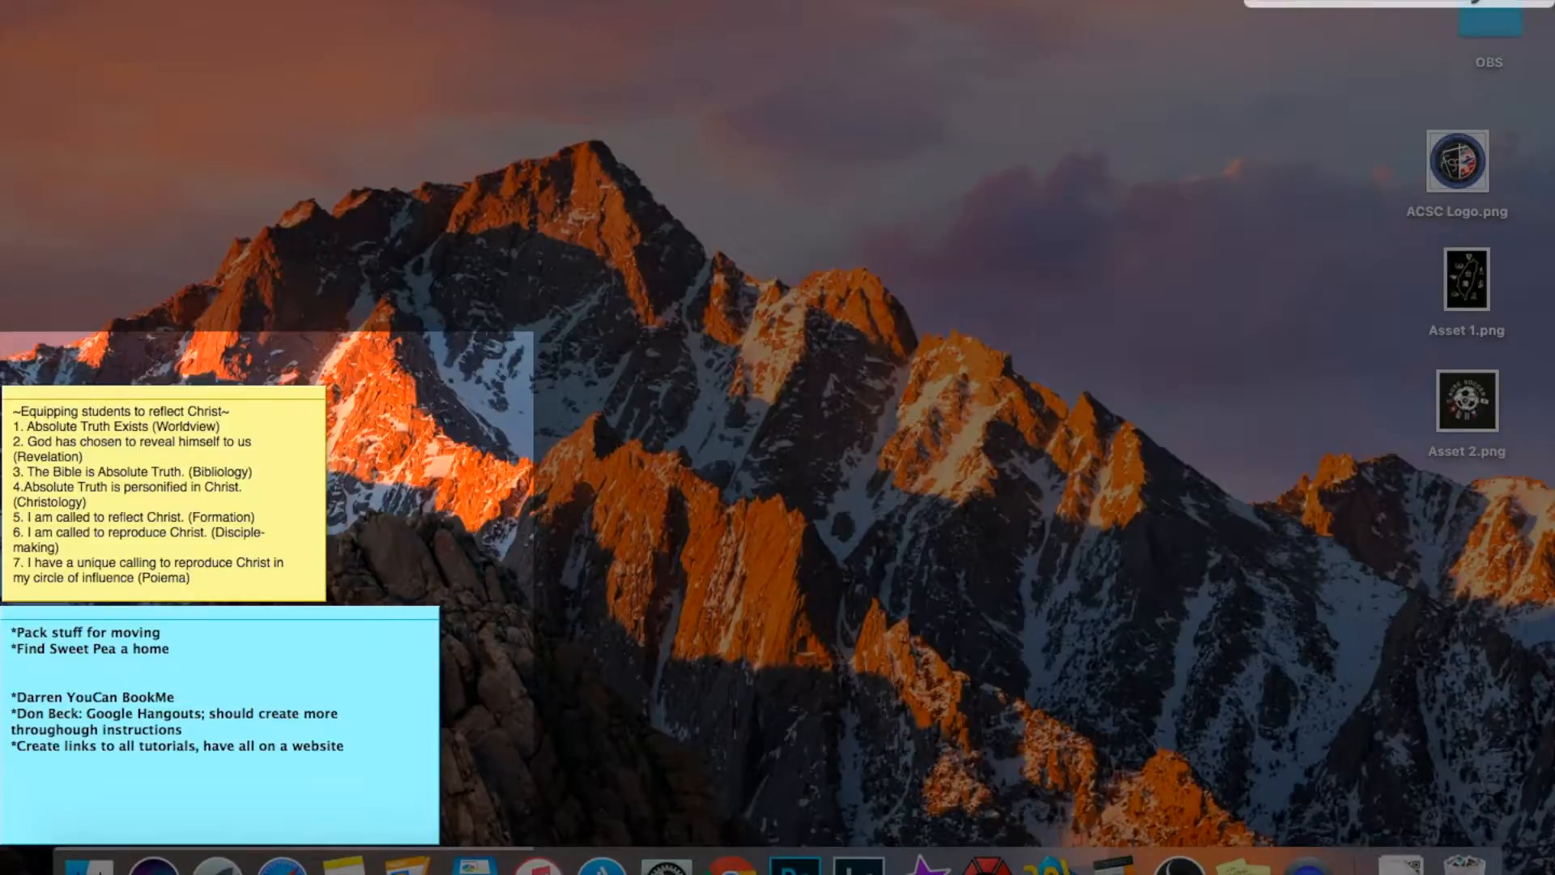
pyautogui.press('ctrl+super+Escape')
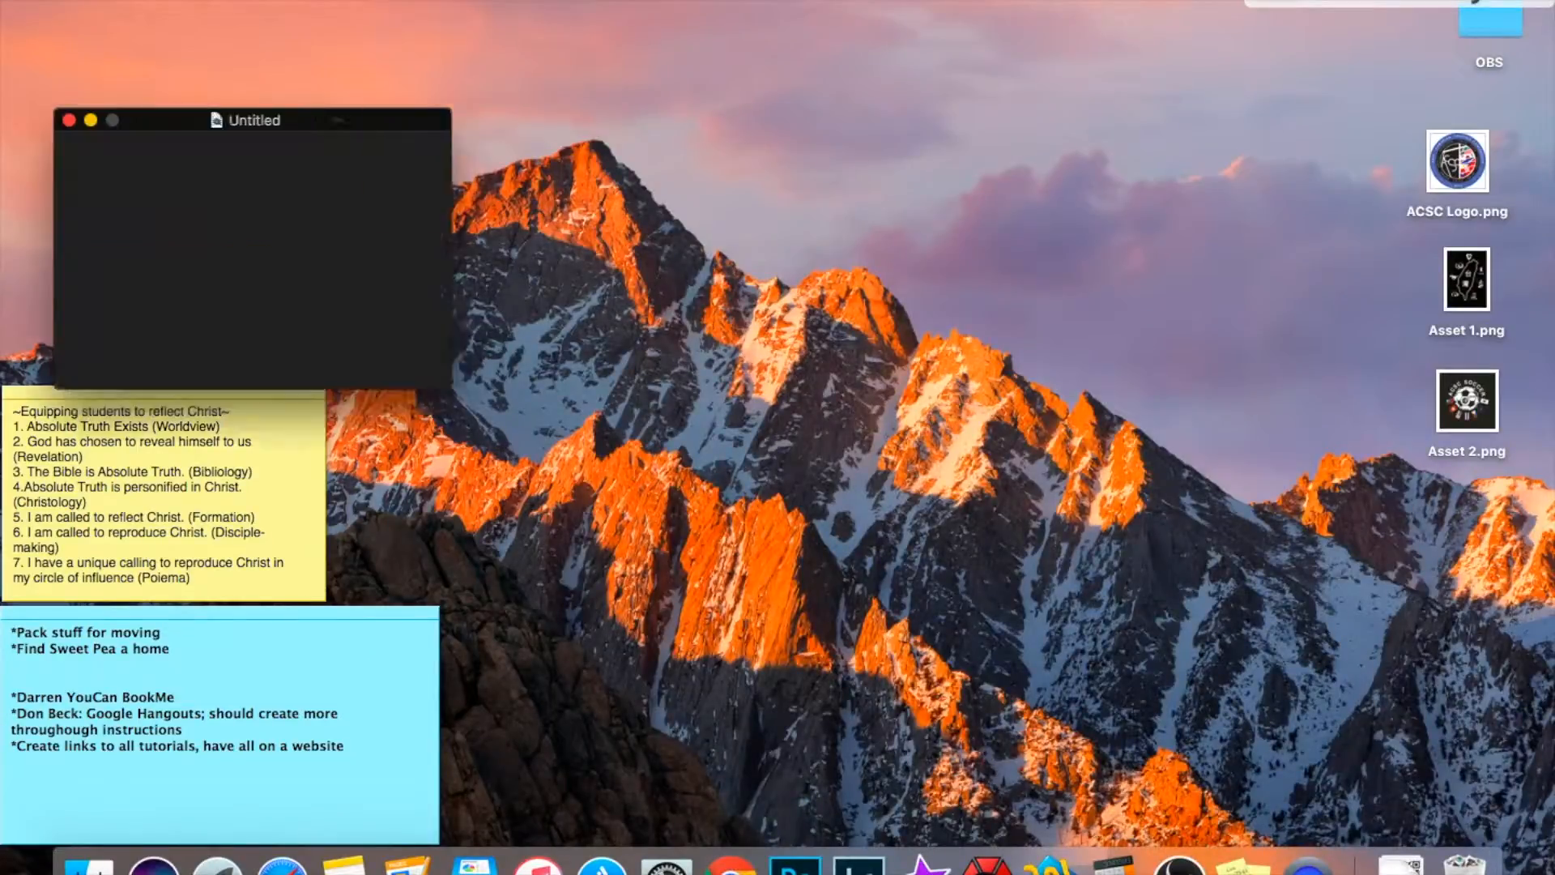
# Play back the partial-screen recording and close it without saving.
pyautogui.click(321, 509)
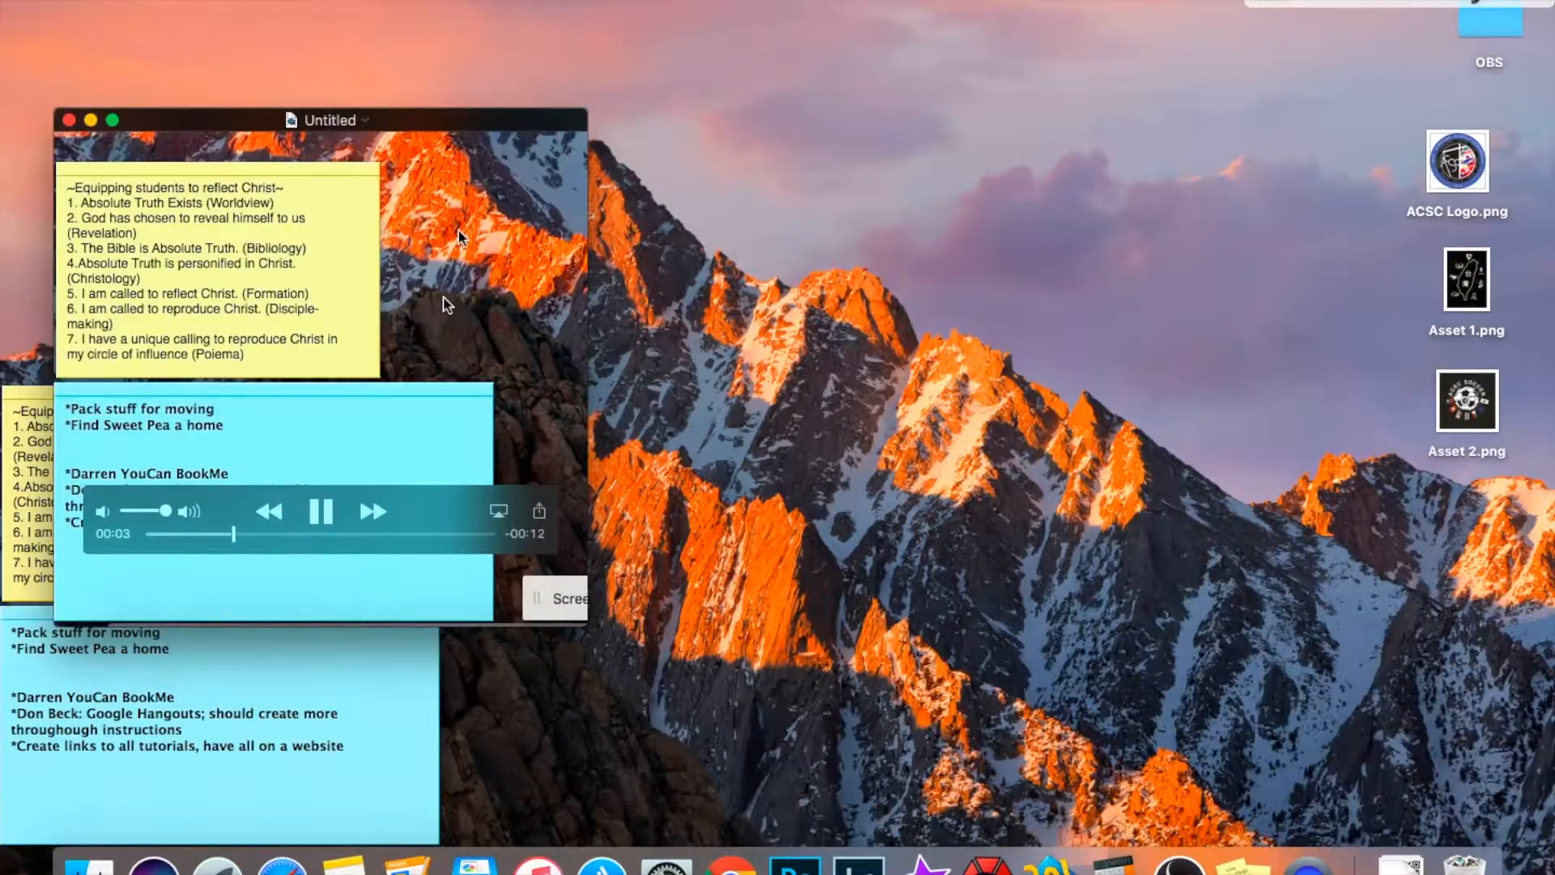
pyautogui.click(322, 511)
pyautogui.click(70, 121)
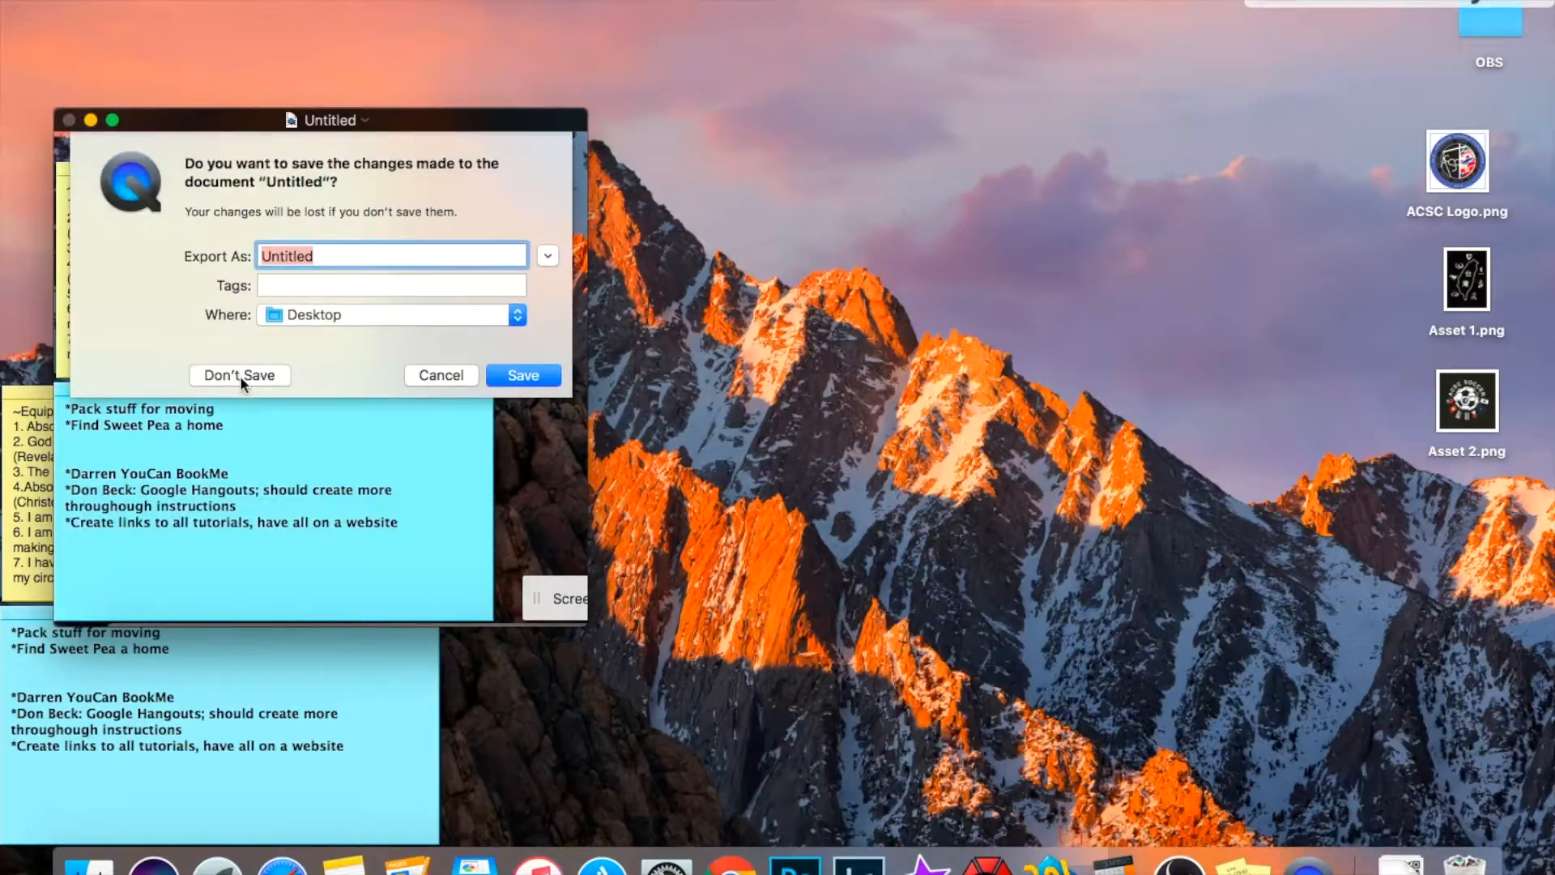
pyautogui.click(239, 375)
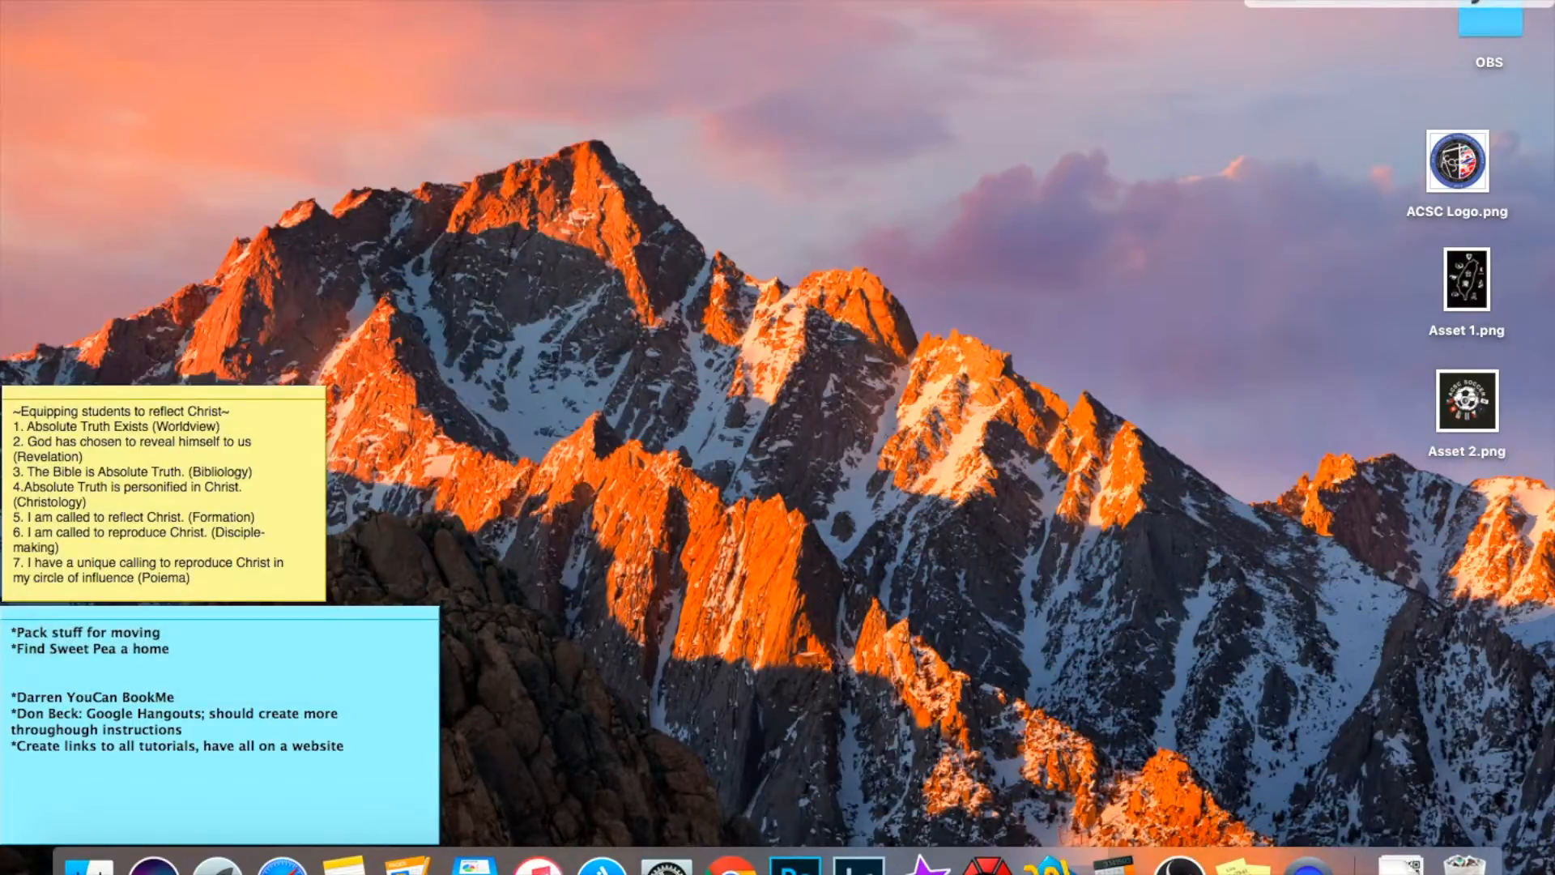
# Create a new screen recording and start capturing the full screen.
pyautogui.click(217, 1)
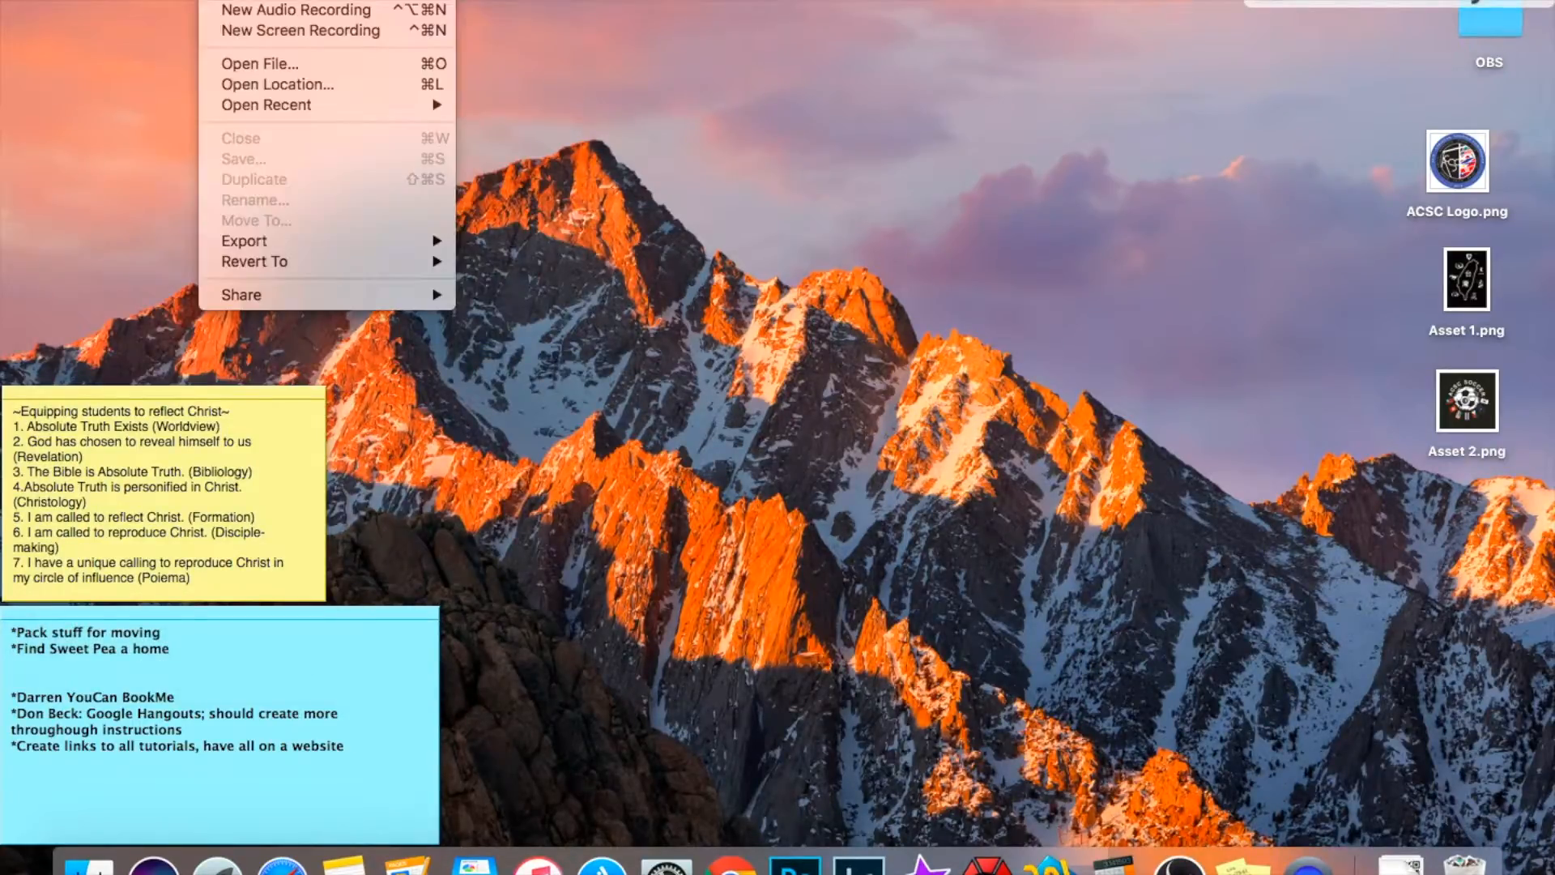
pyautogui.click(246, 33)
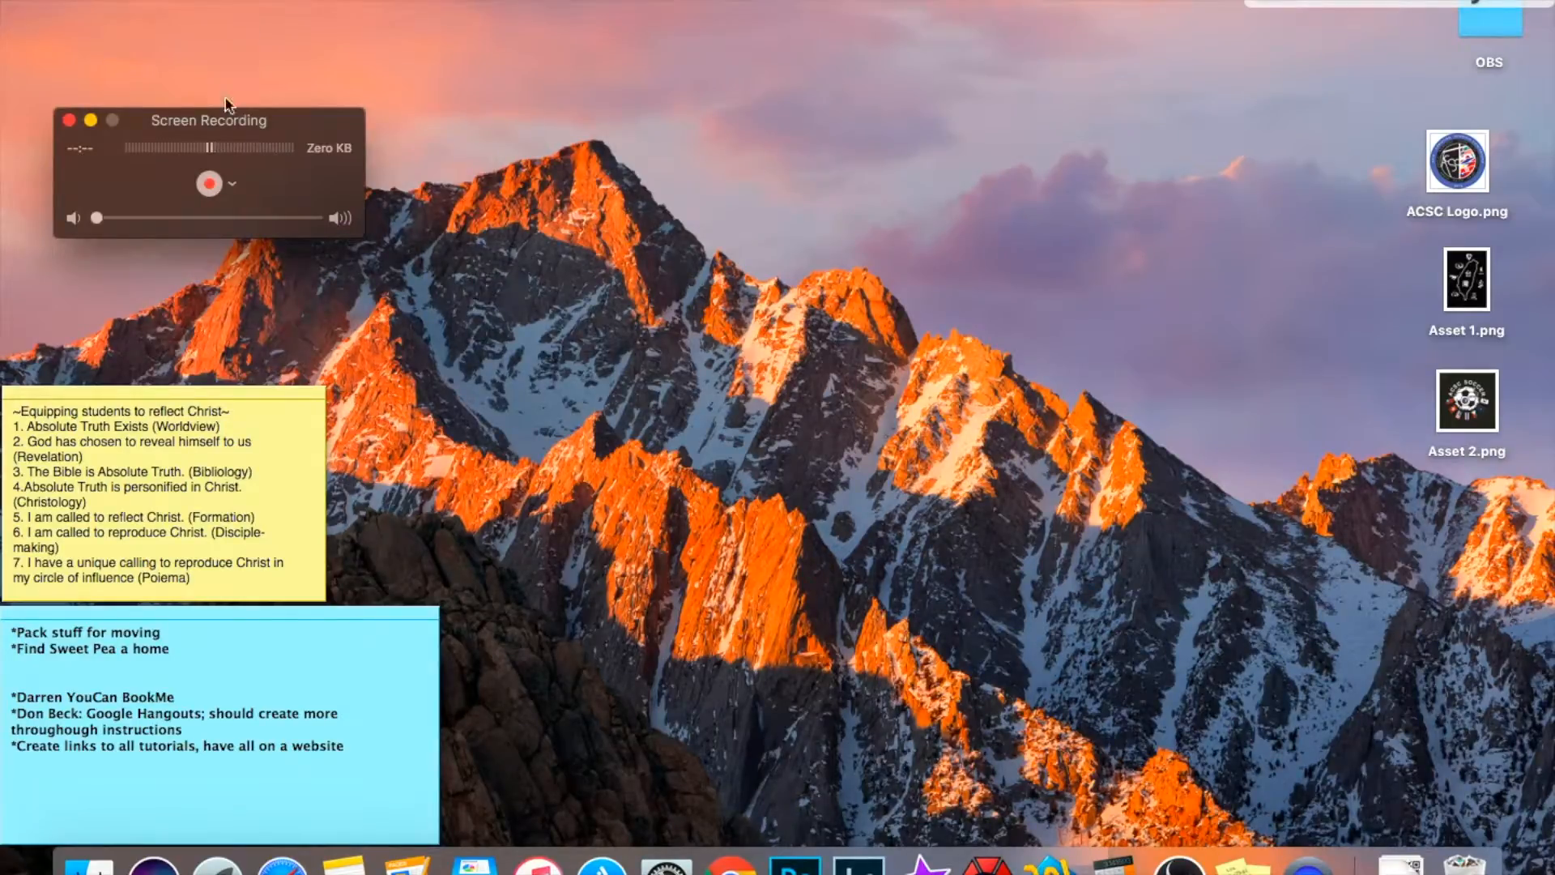
pyautogui.click(558, 282)
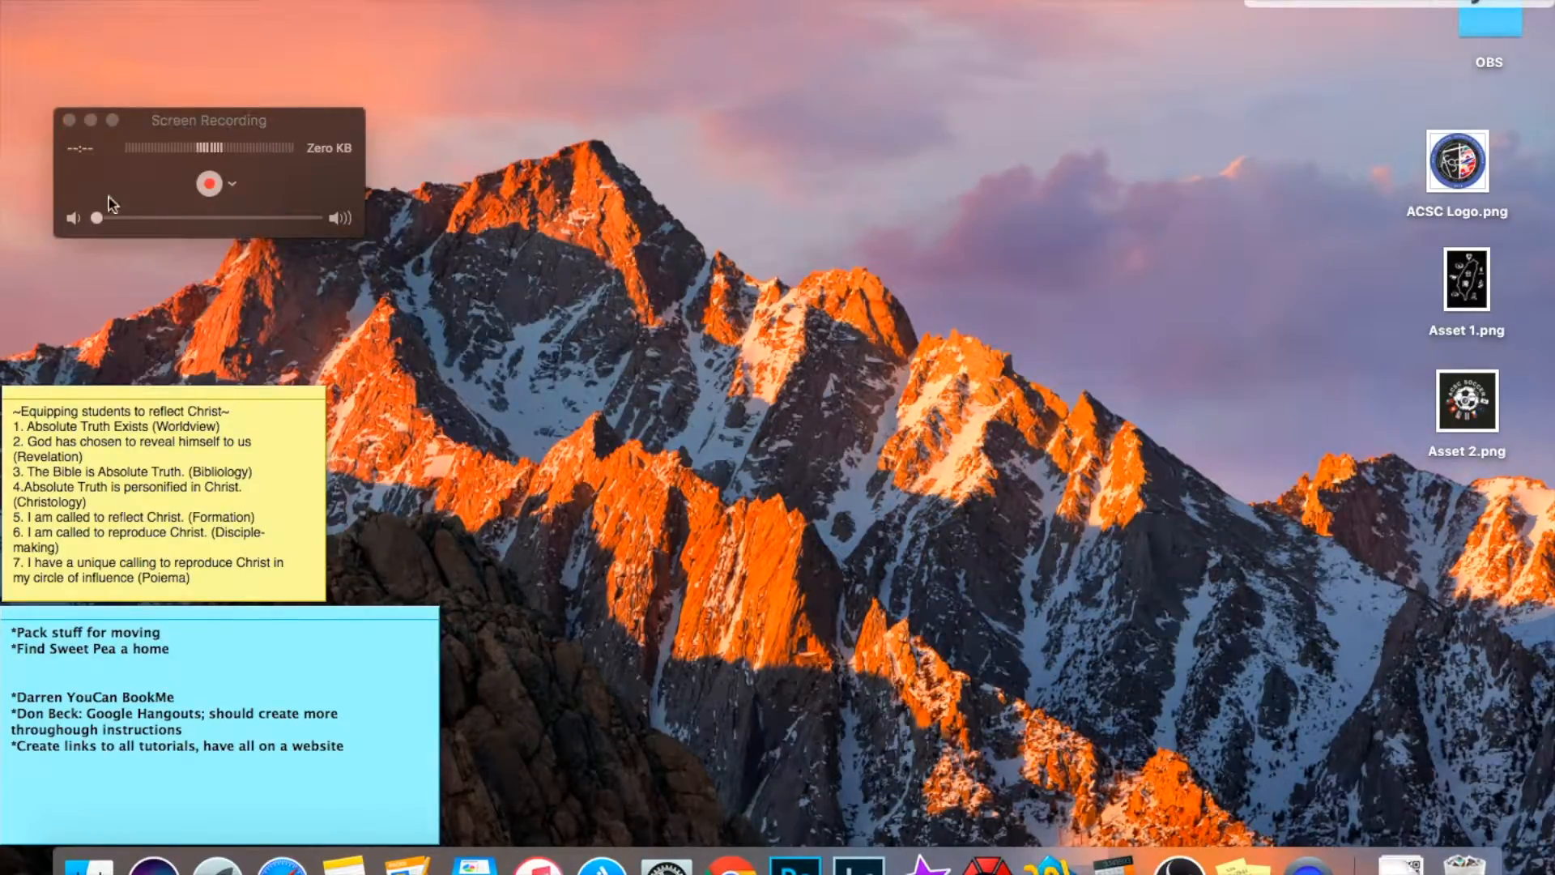
pyautogui.click(209, 185)
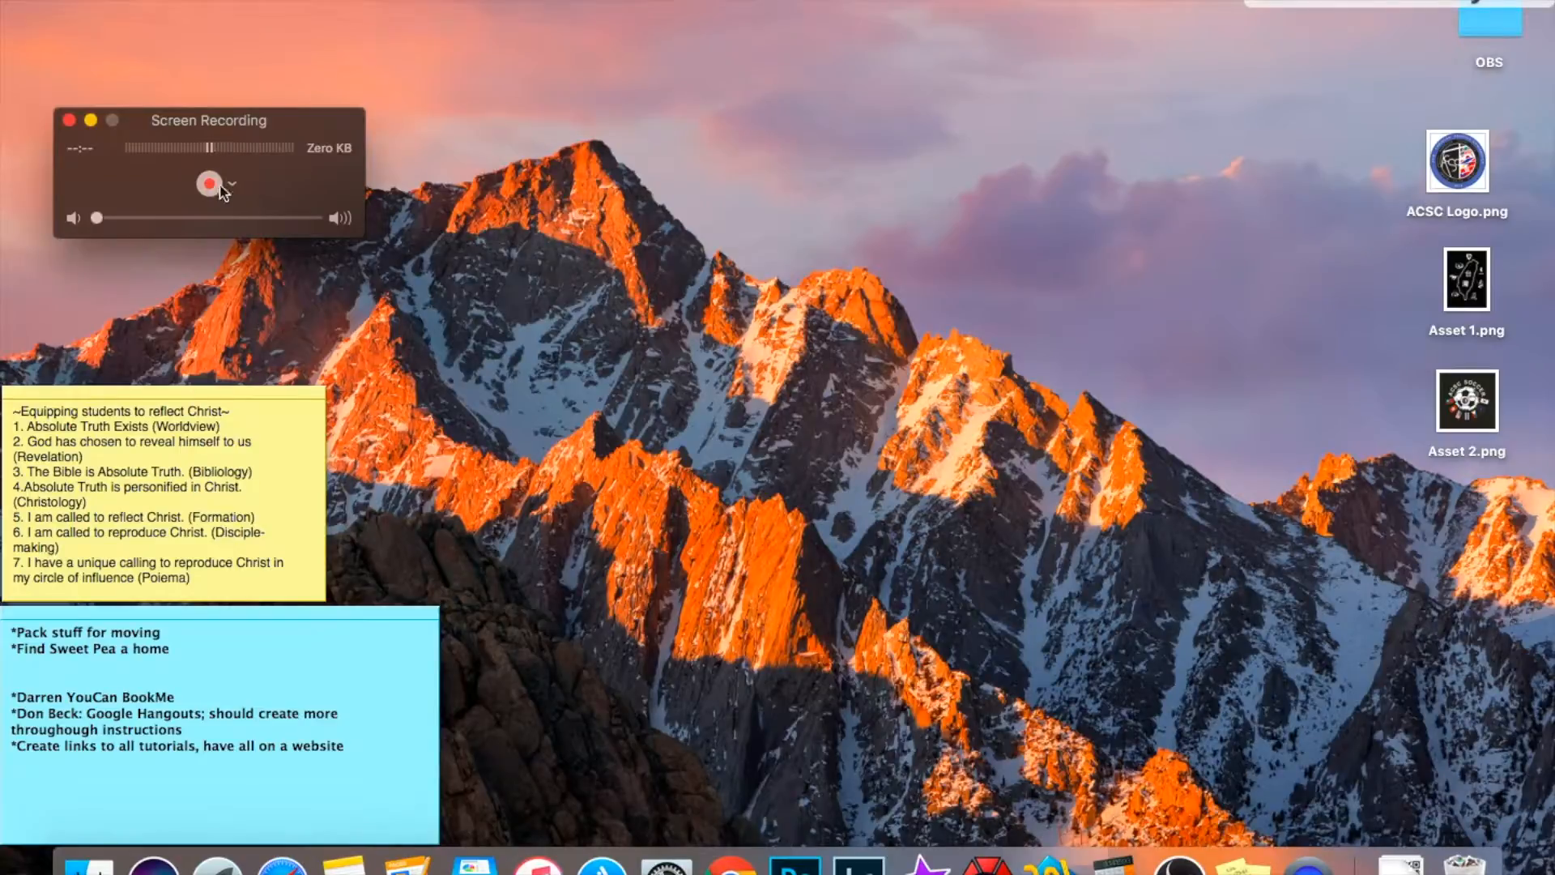
pyautogui.click(233, 185)
pyautogui.click(232, 185)
pyautogui.click(208, 185)
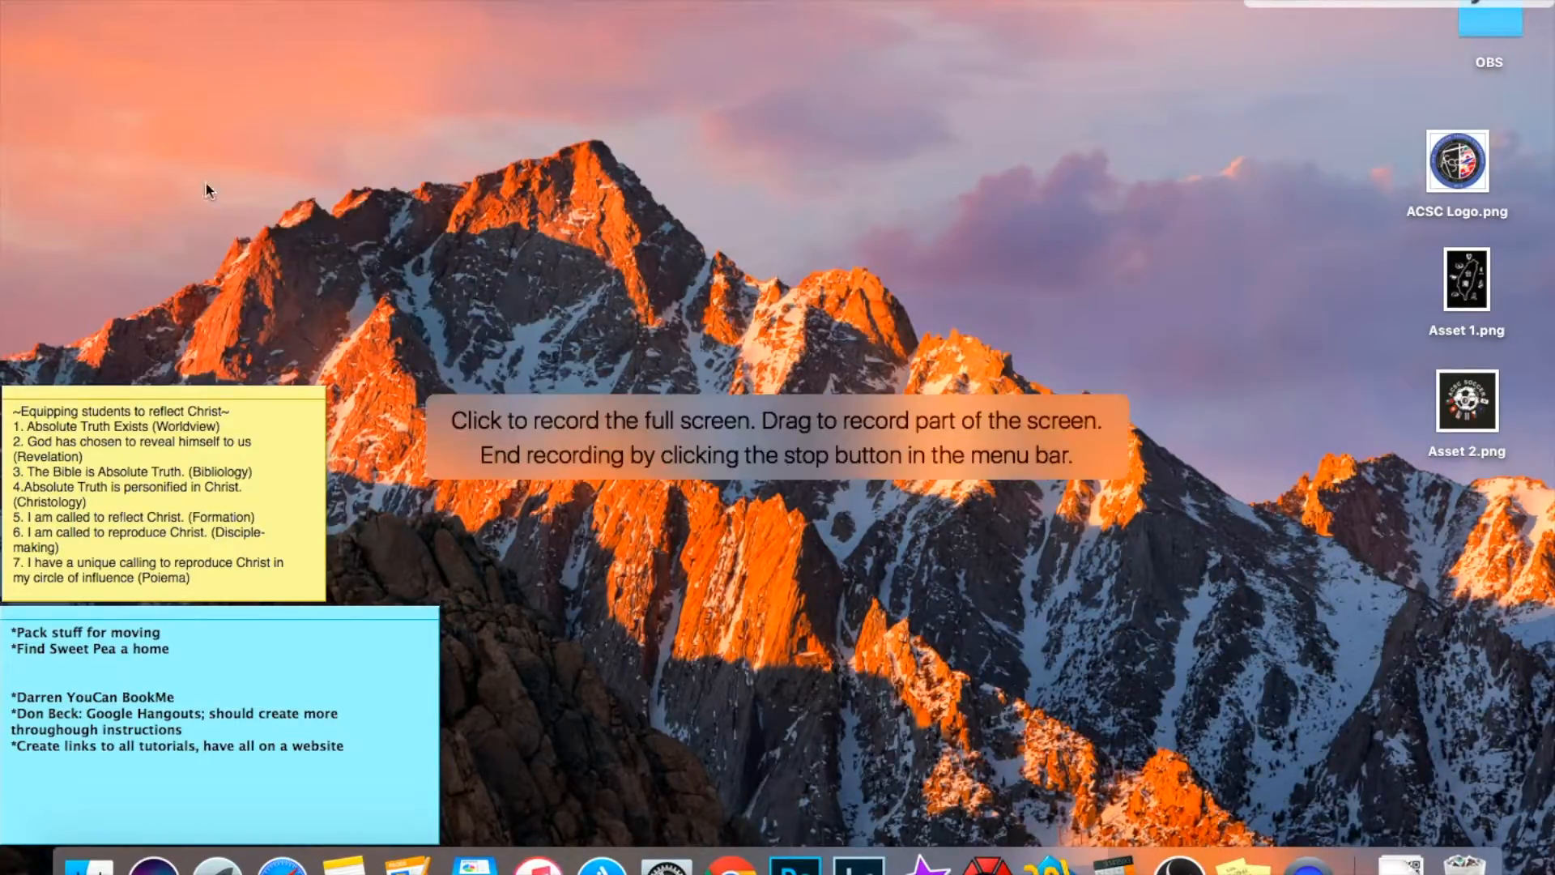
pyautogui.click(557, 192)
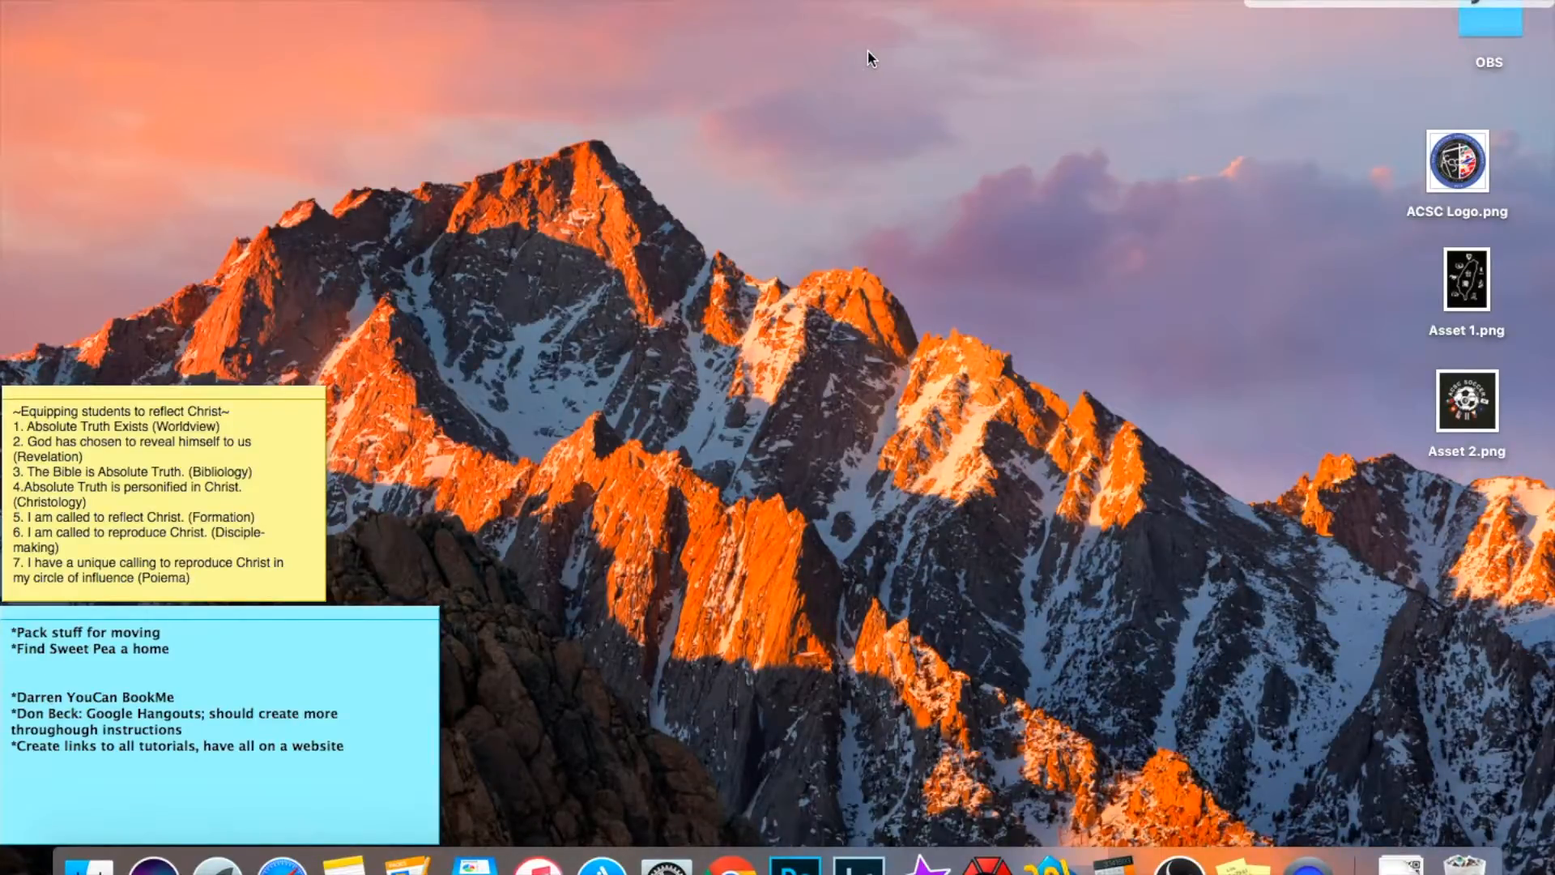
# Move the three PNG files together a little towards the desktop's centre and stop the screen recording.
pyautogui.moveTo(1333, 81); pyautogui.dragTo(1542, 494)
pyautogui.moveTo(1467, 302); pyautogui.dragTo(1290, 314)
pyautogui.click(1406, 290)
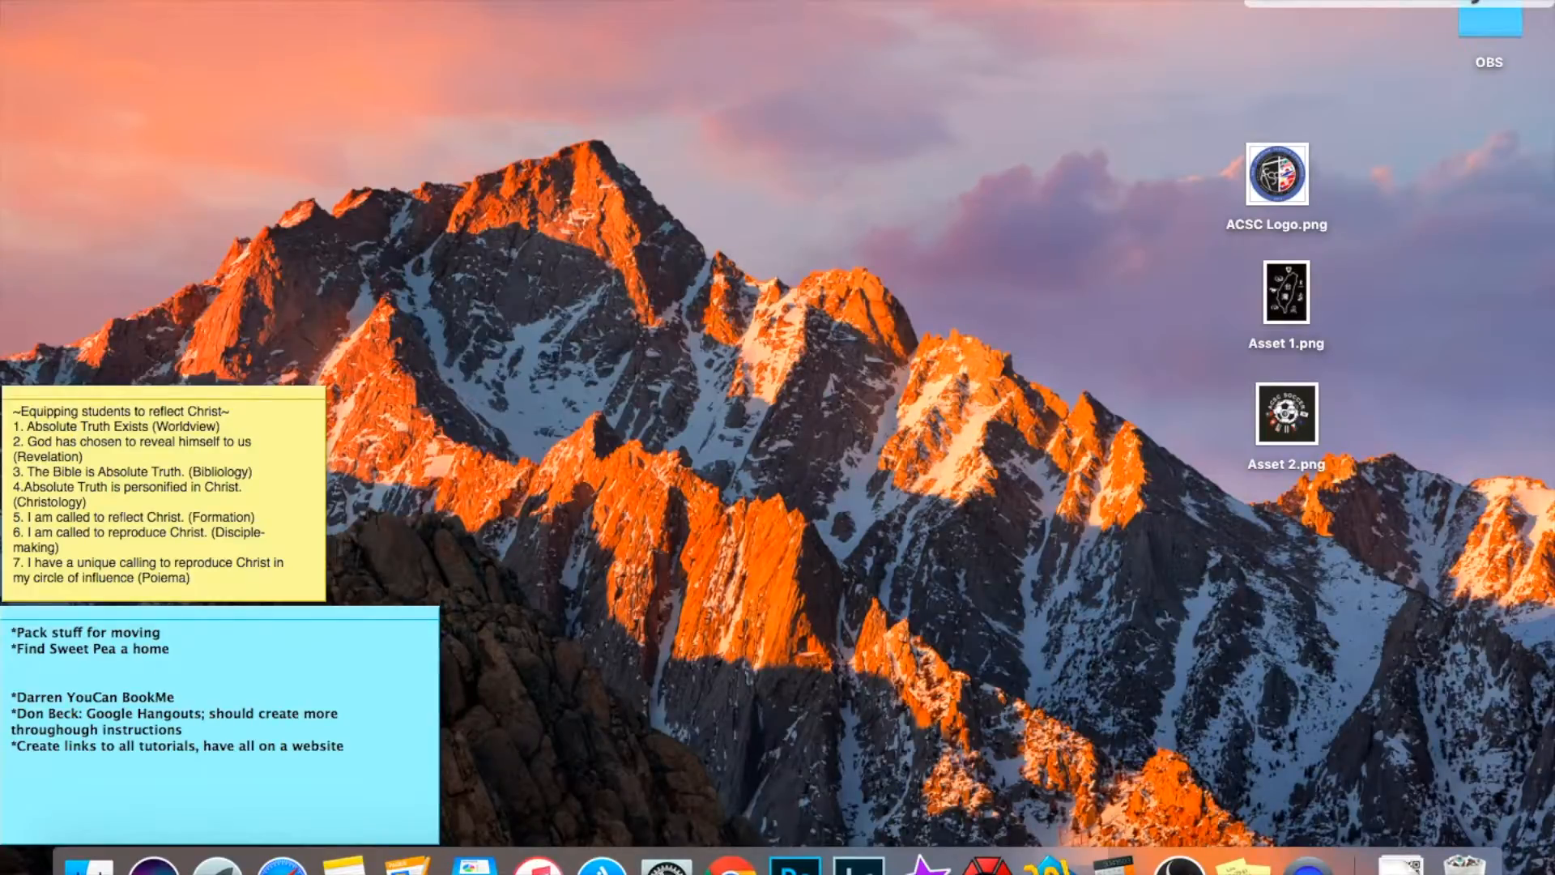
pyautogui.click(846, 1)
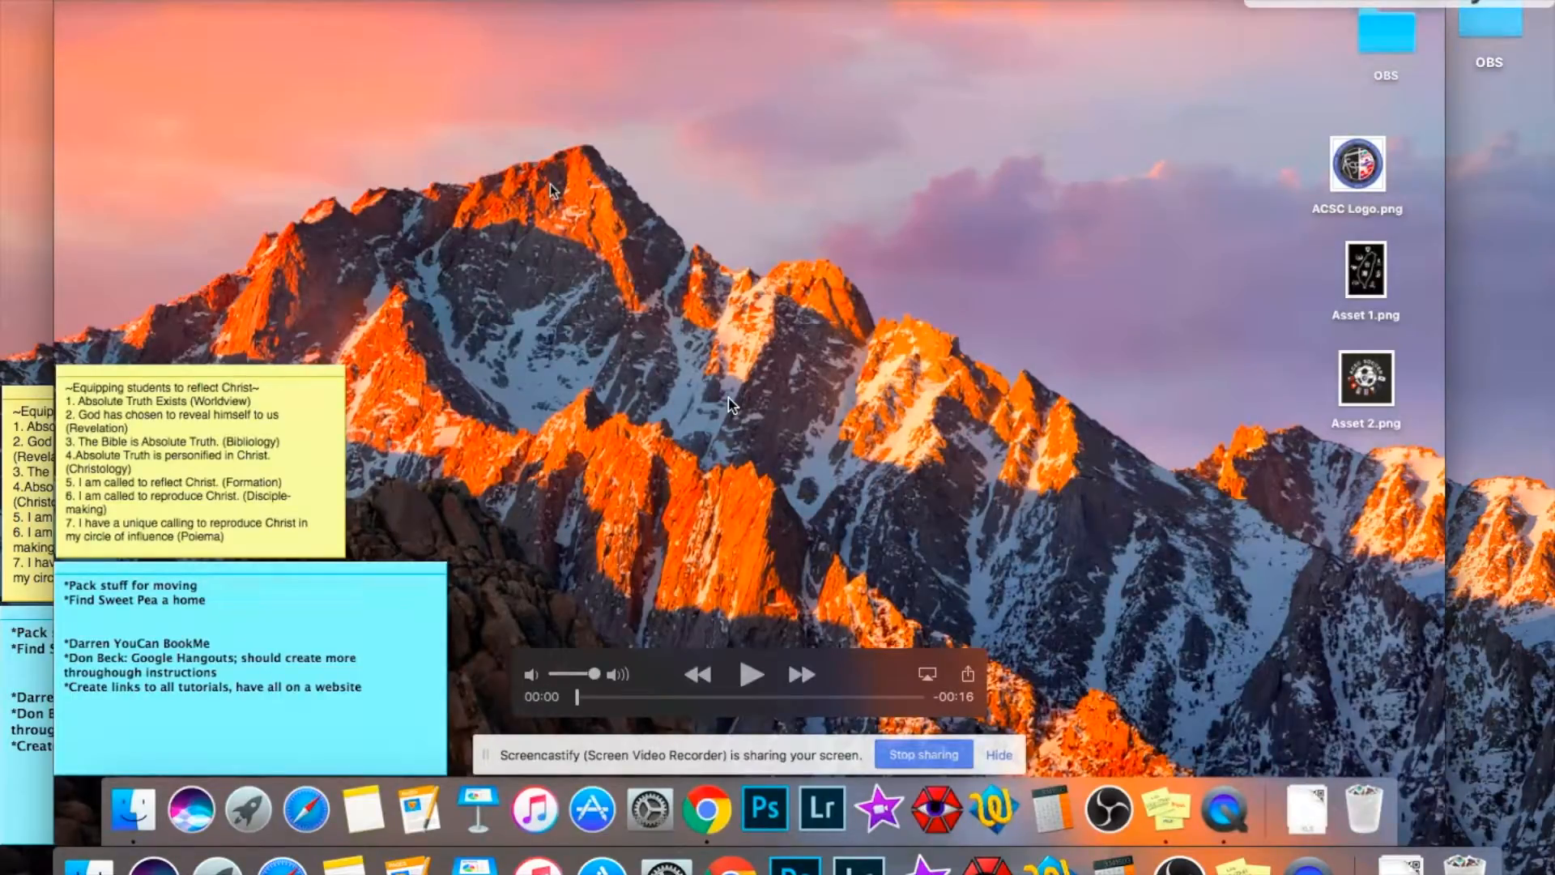
# Trim the end of the full-screen recording to about 00:15.01.
pyautogui.click(264, 1)
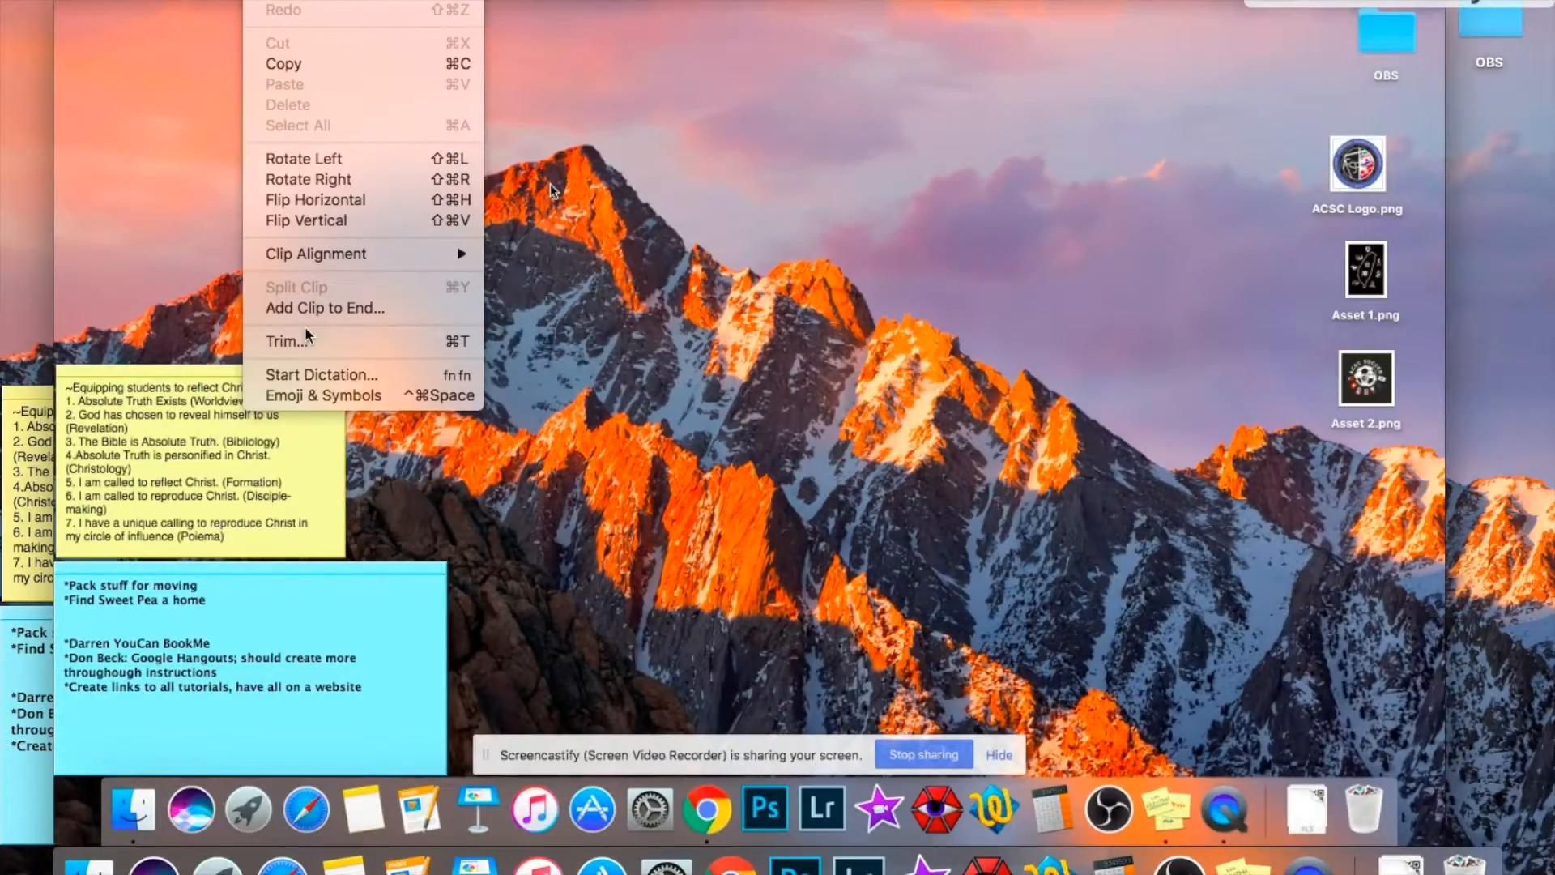
pyautogui.click(296, 341)
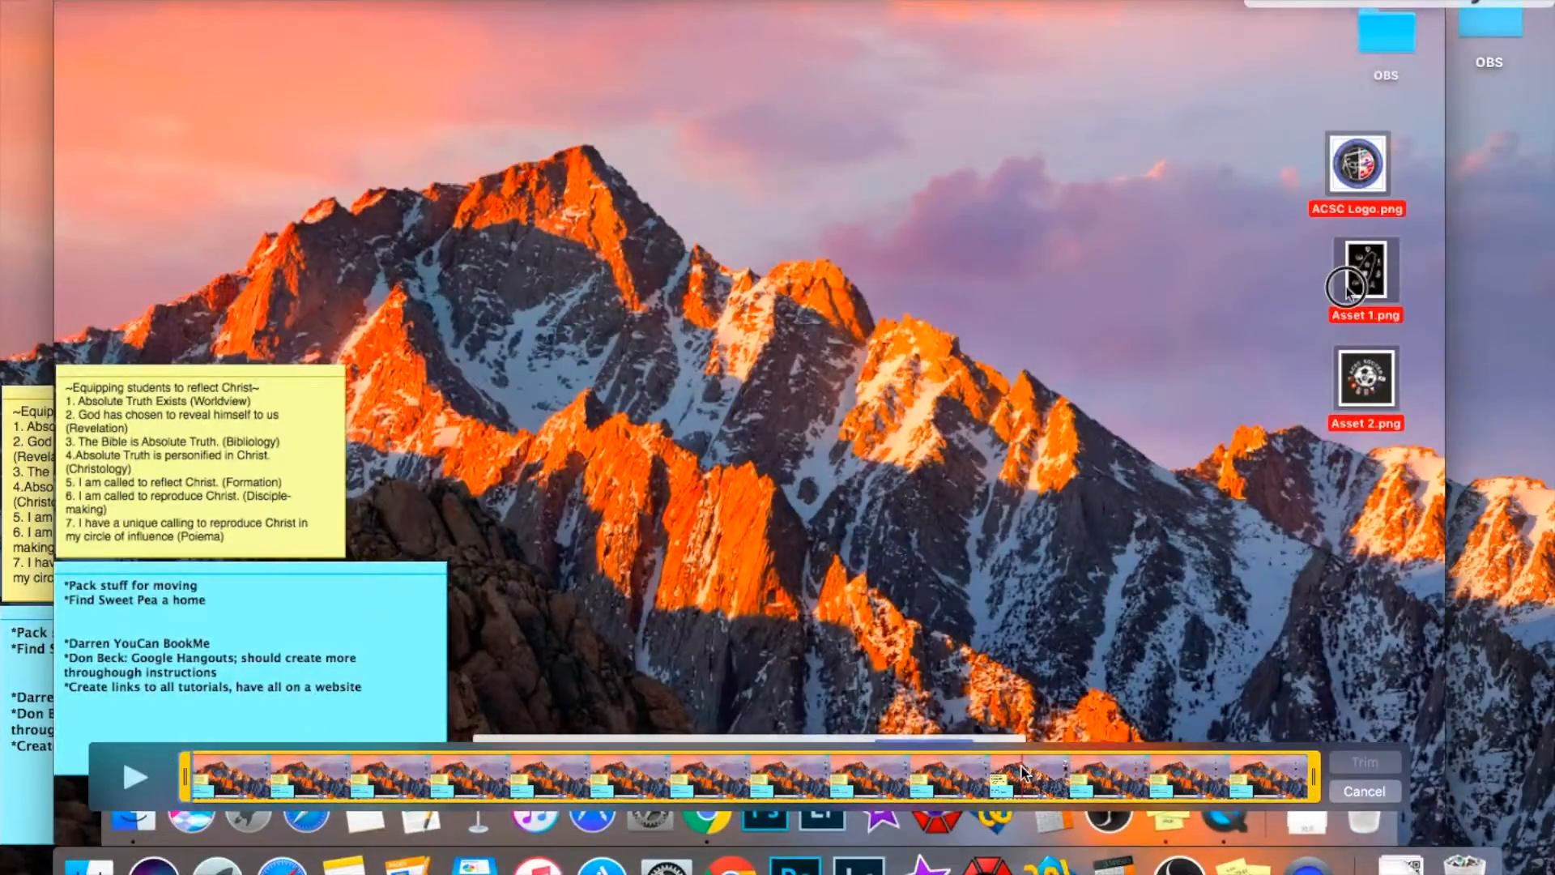
pyautogui.moveTo(1313, 776); pyautogui.dragTo(1269, 786)
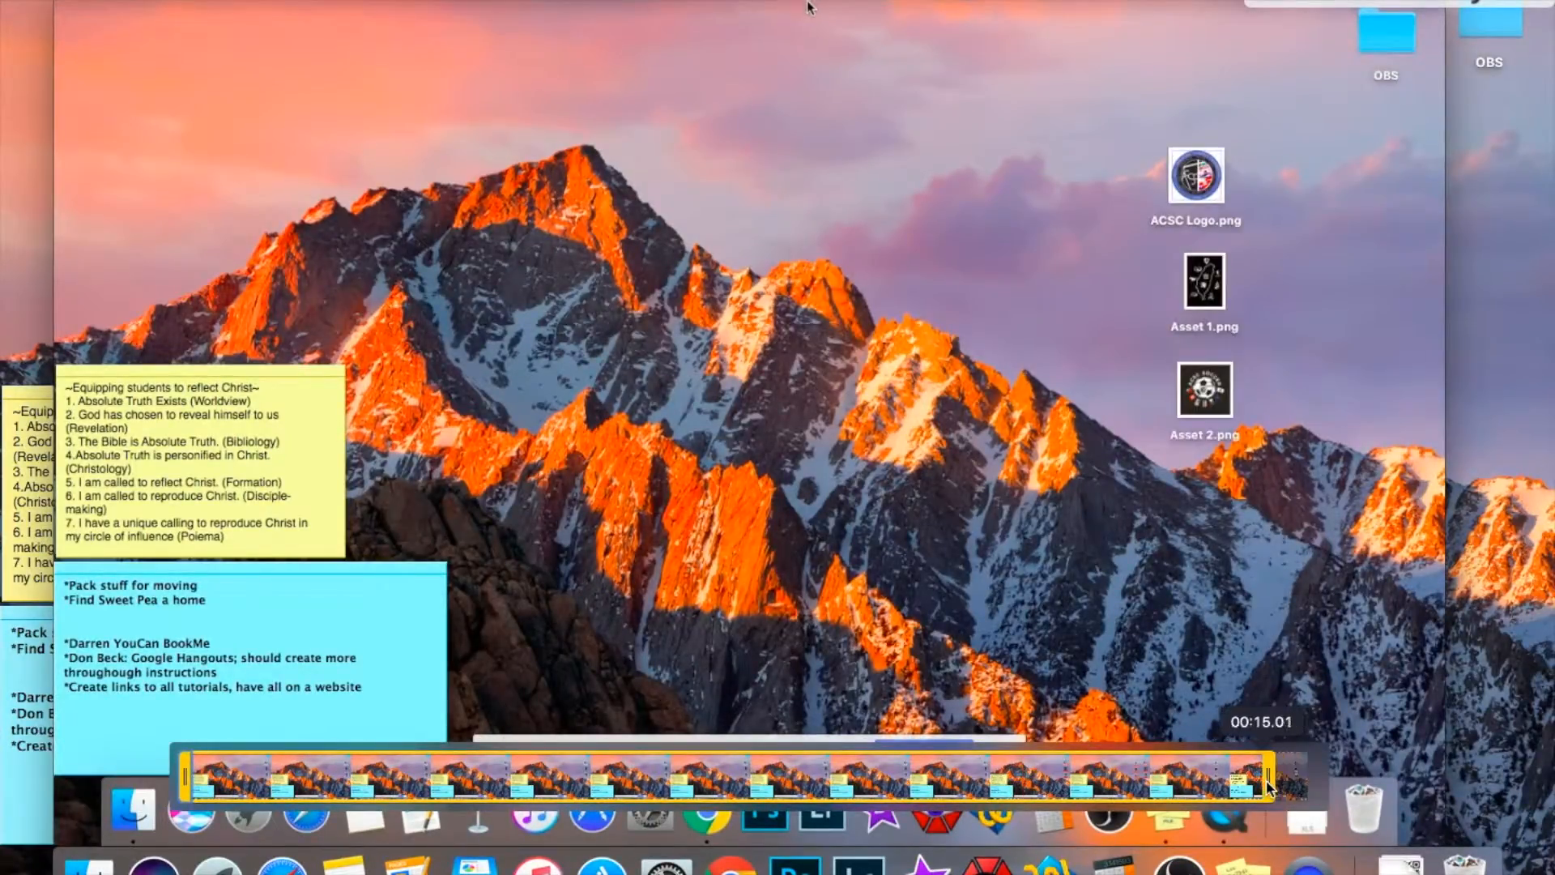
pyautogui.click(1374, 769)
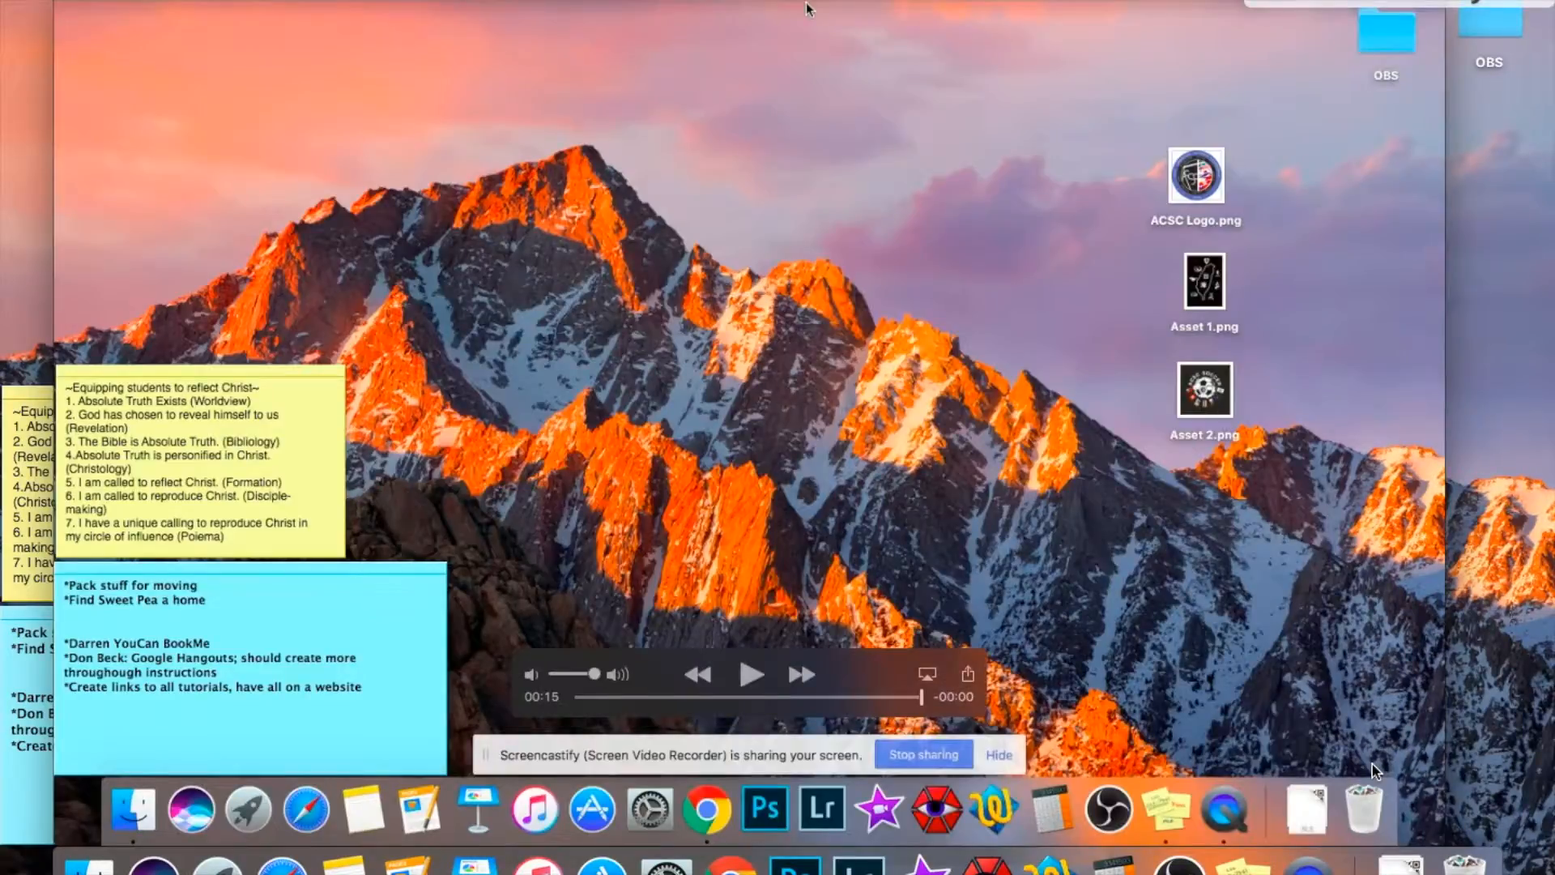
pyautogui.click(265, 0)
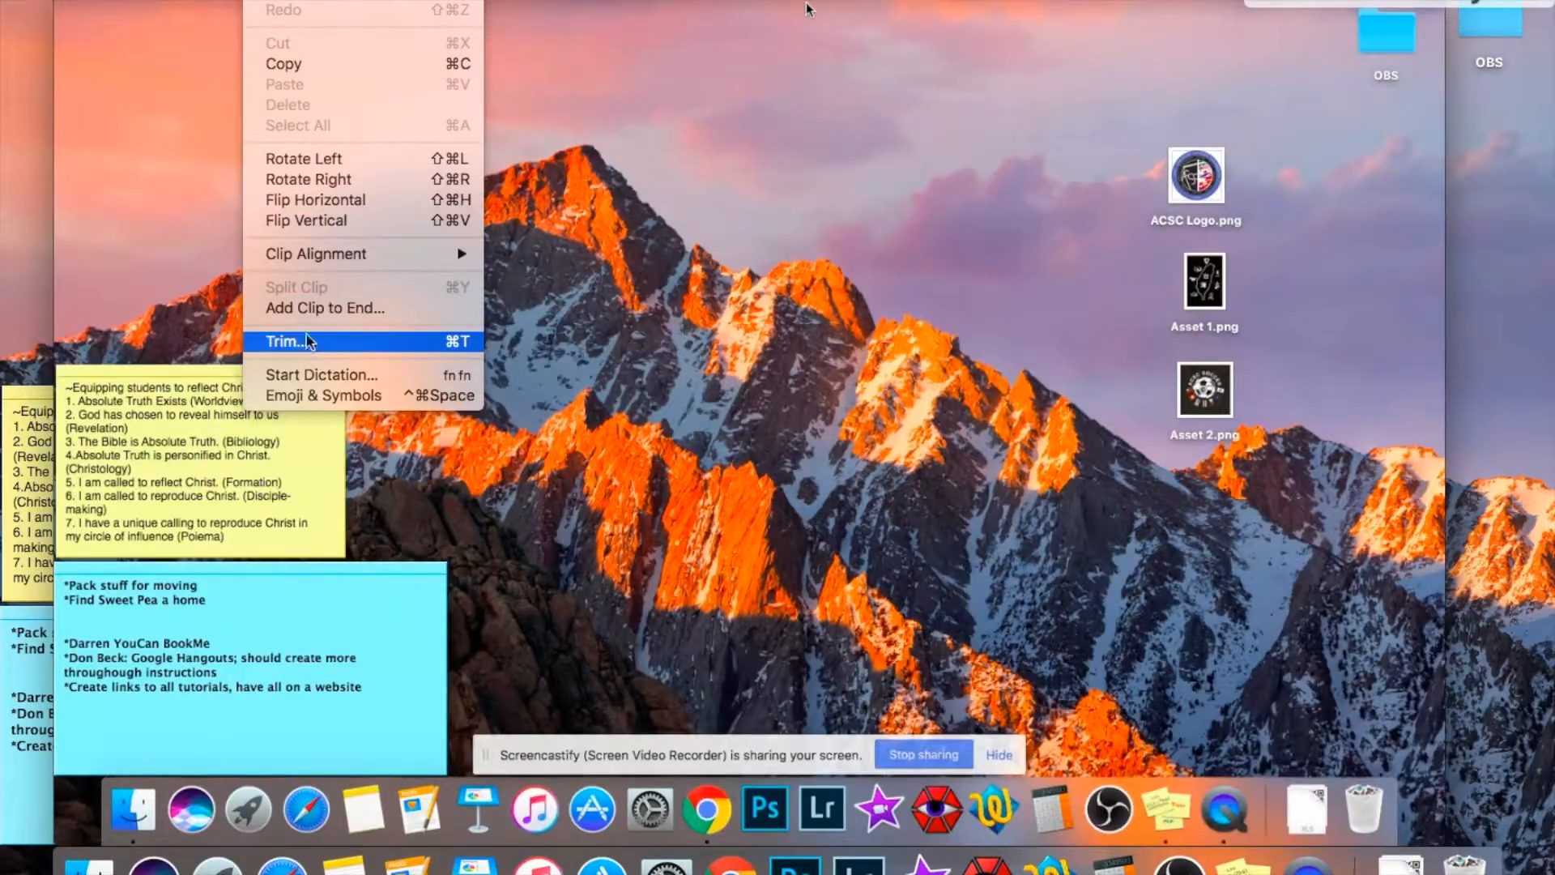
pyautogui.moveTo(219, 0)
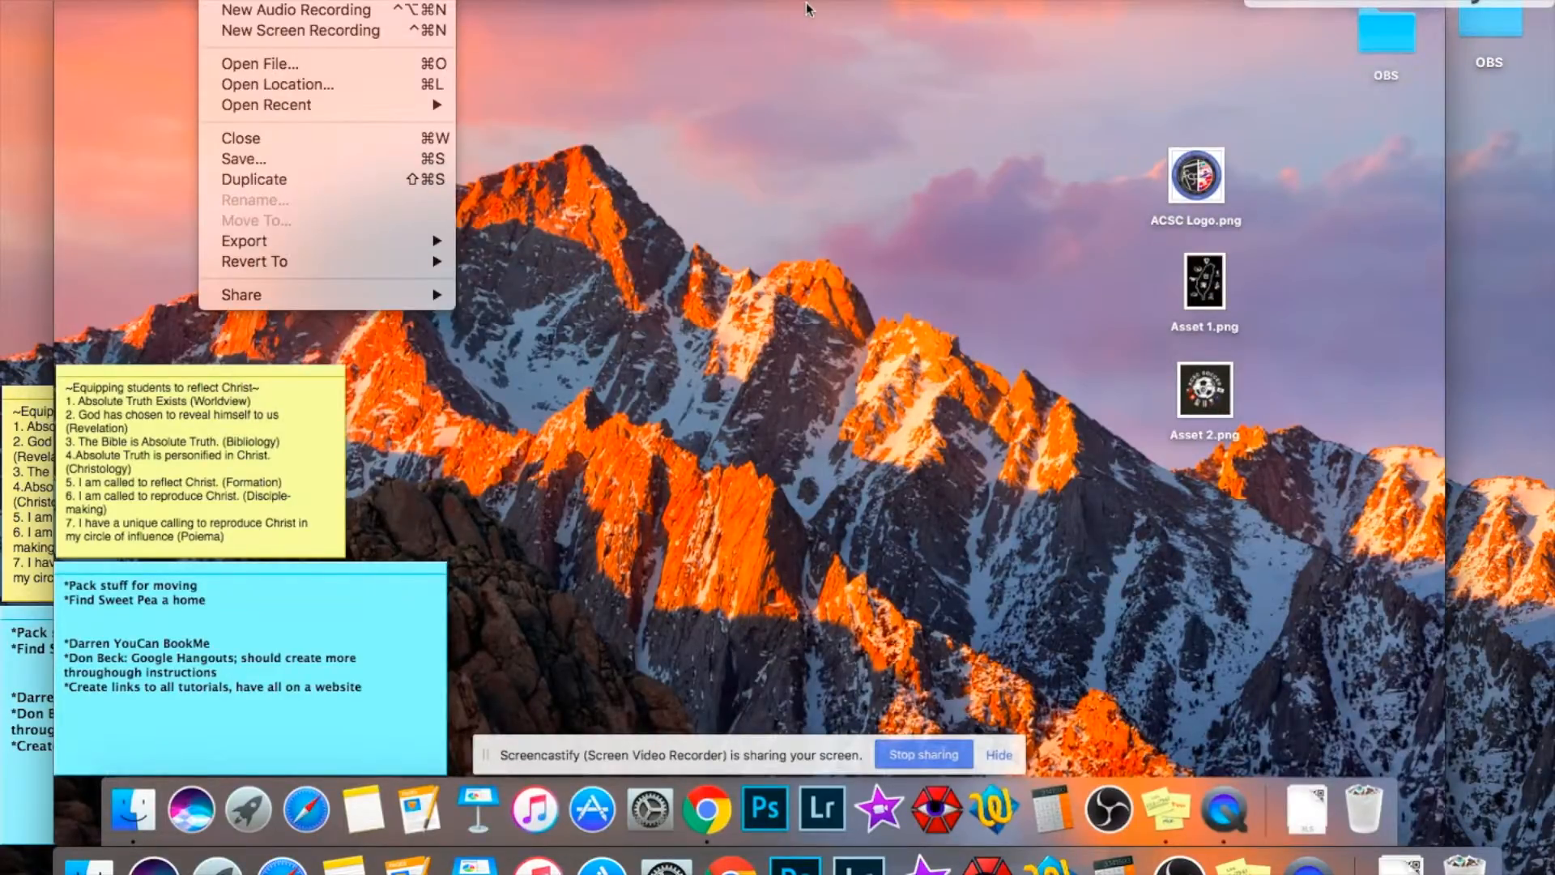
pyautogui.click(712, 409)
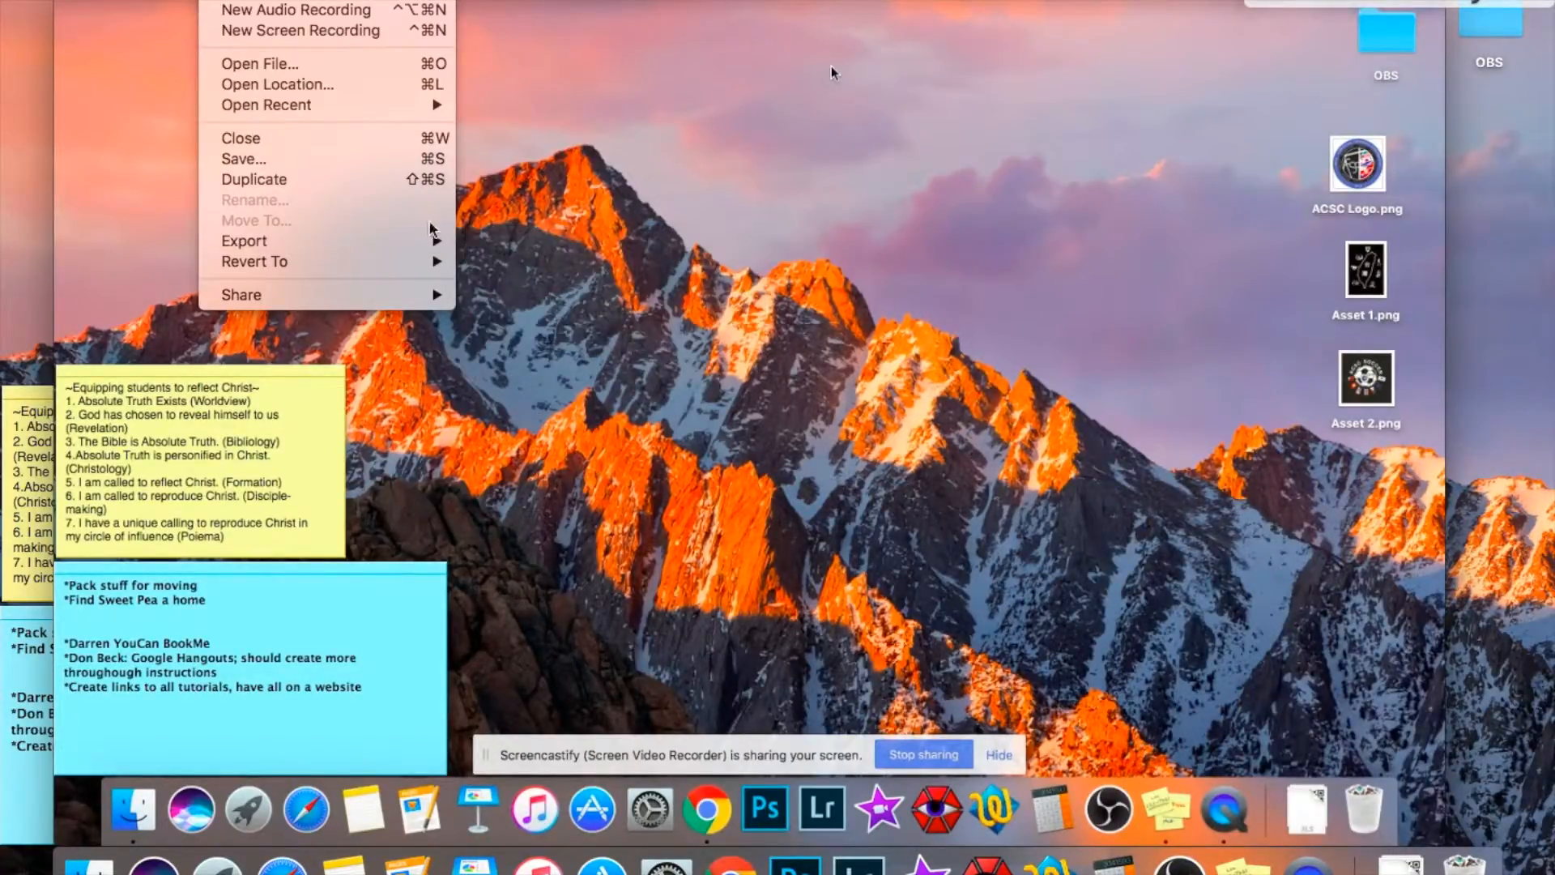
# Export the trimmed recording to the Desktop as "Test media".
pyautogui.click(463, 241)
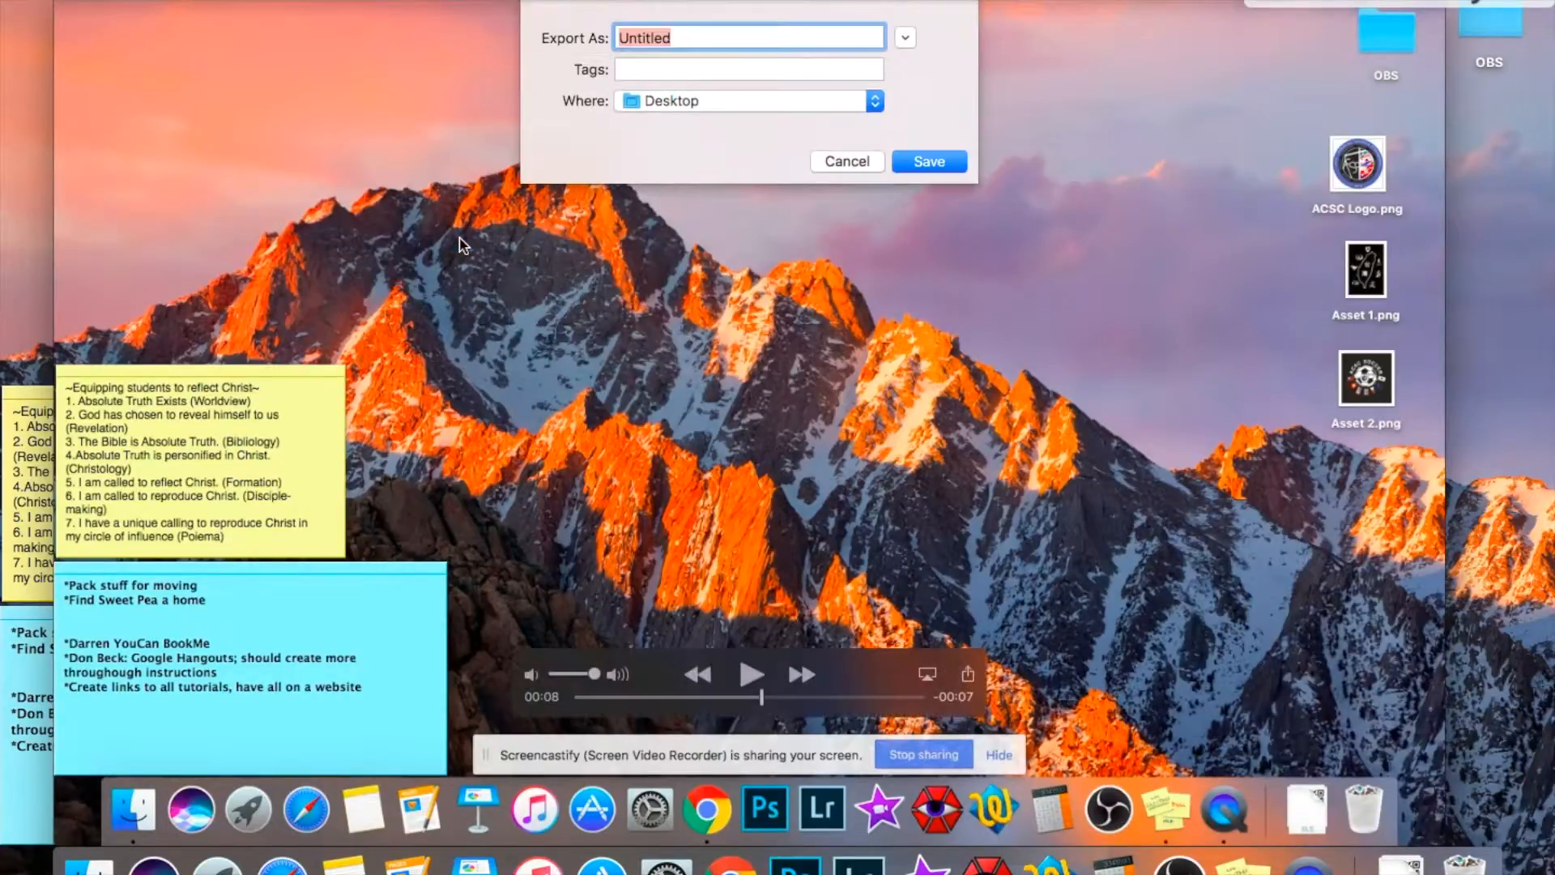
pyautogui.write('Test media')
pyautogui.click(931, 158)
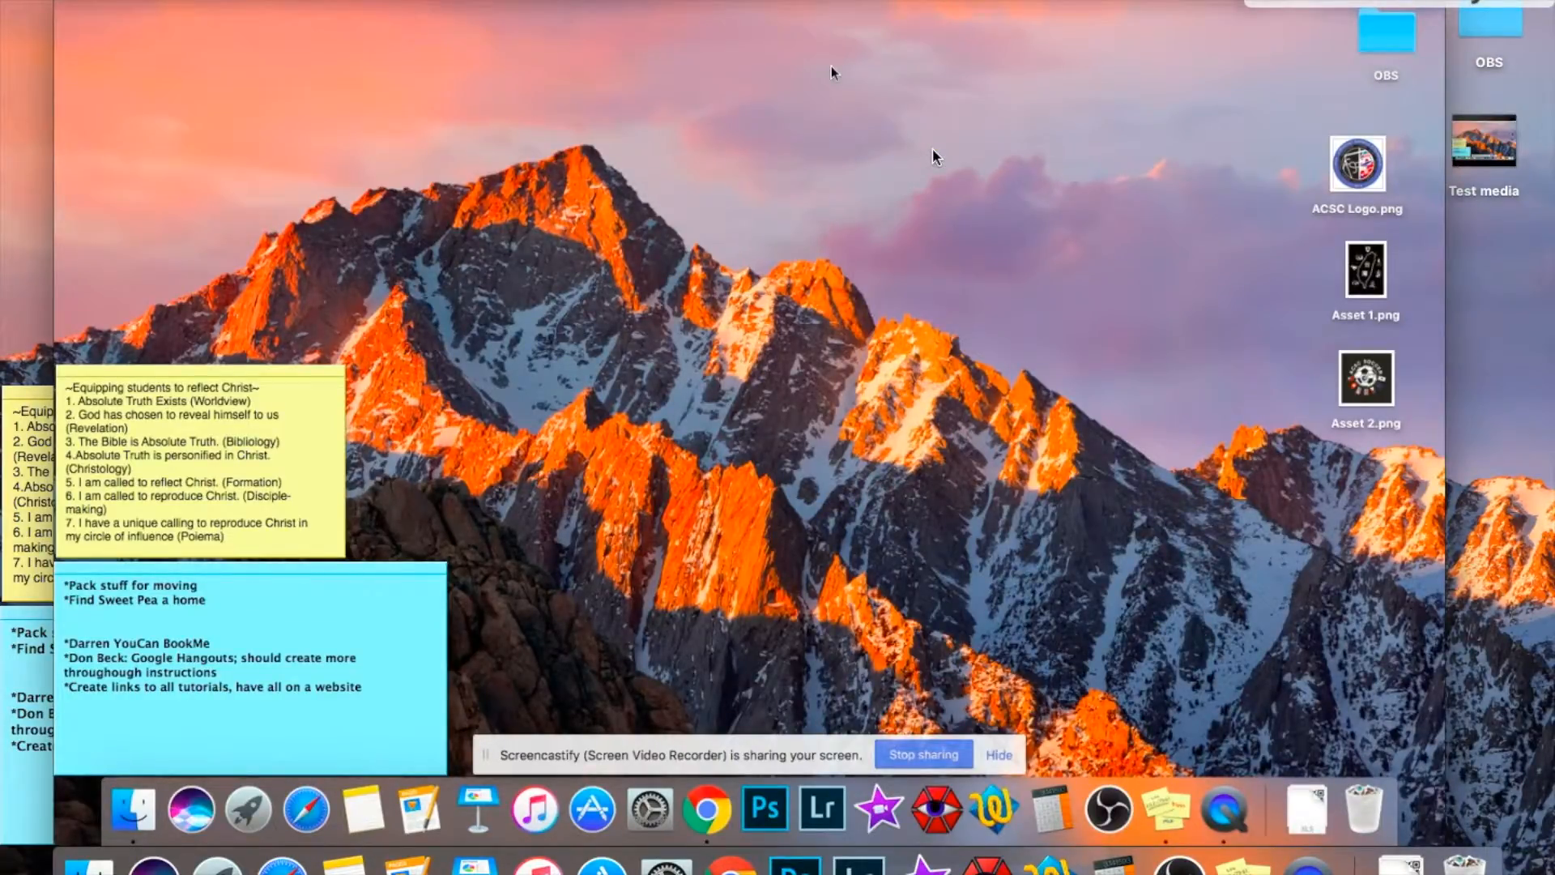
pyautogui.moveTo(1481, 143)
# Return to the untitled full-screen recording and close it without saving.
pyautogui.moveTo(851, 505)
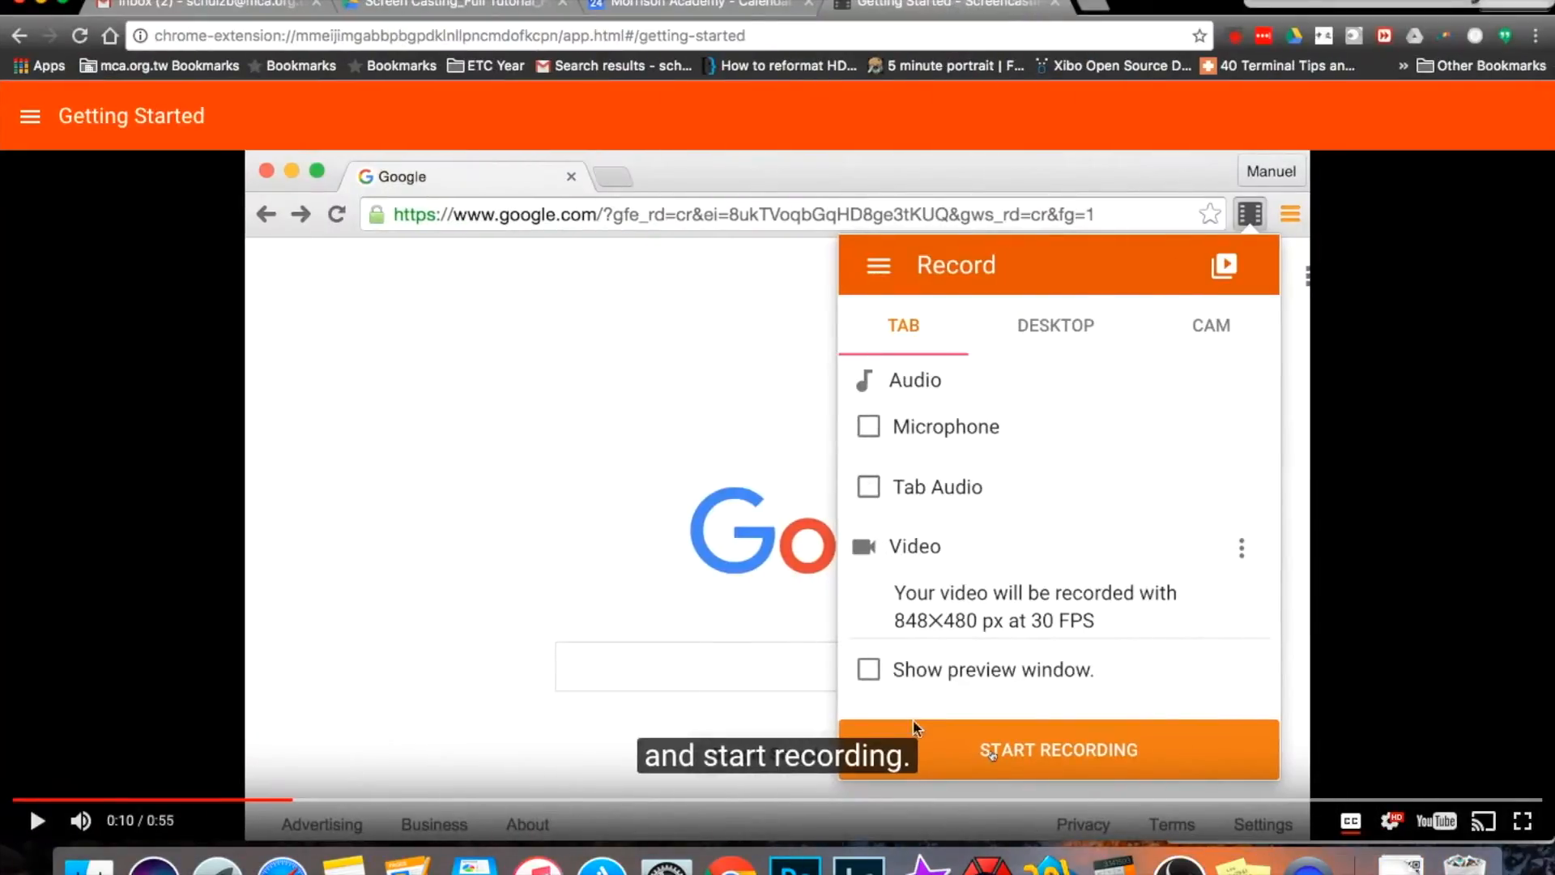
pyautogui.click(1234, 38)
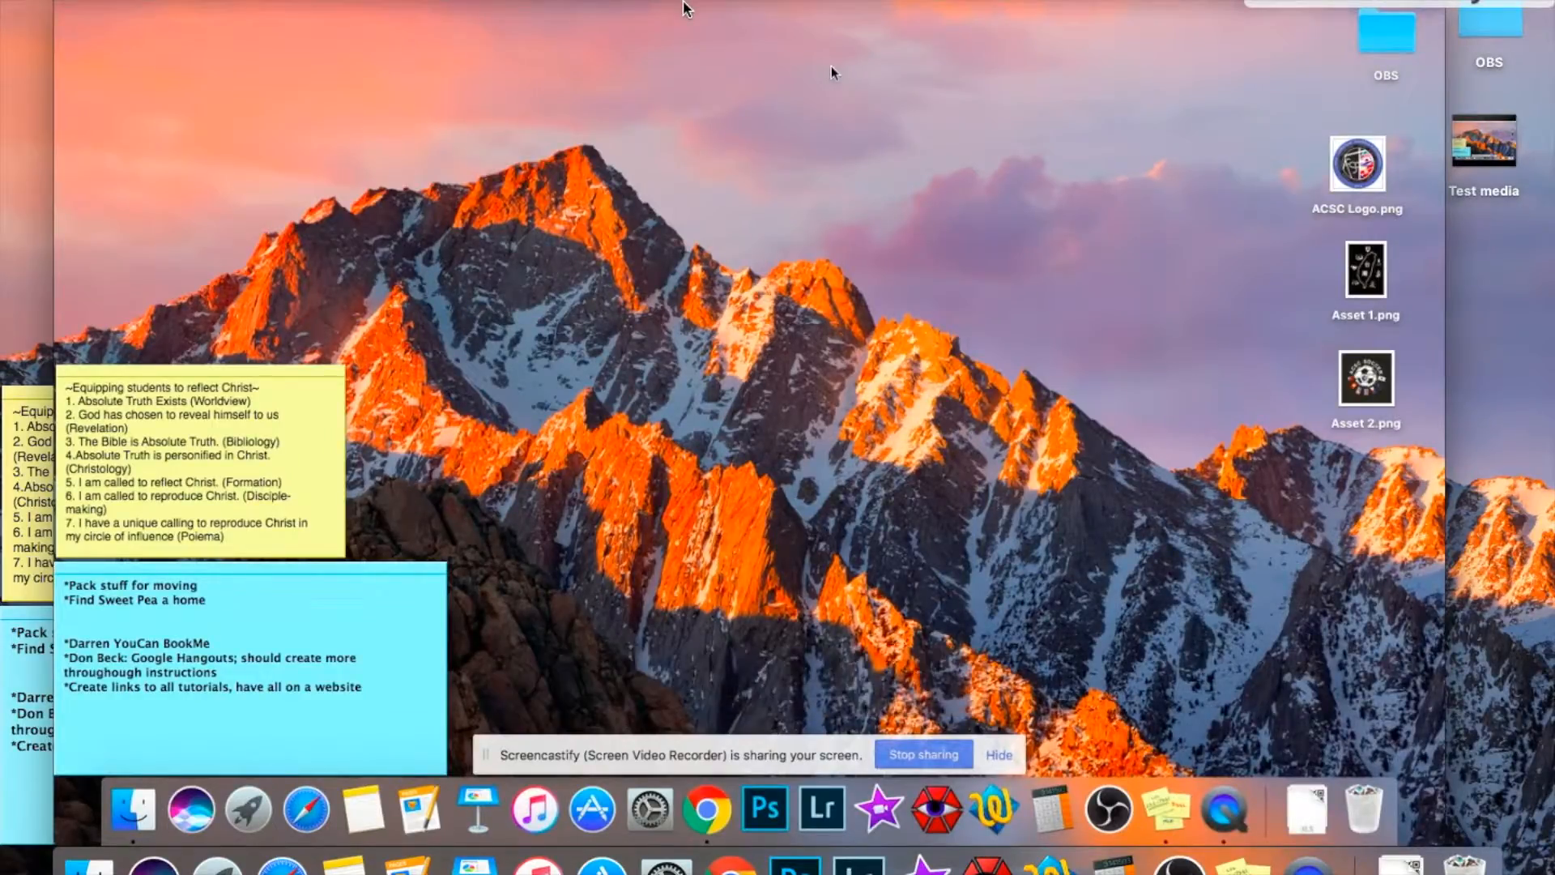
pyautogui.press('super+w')
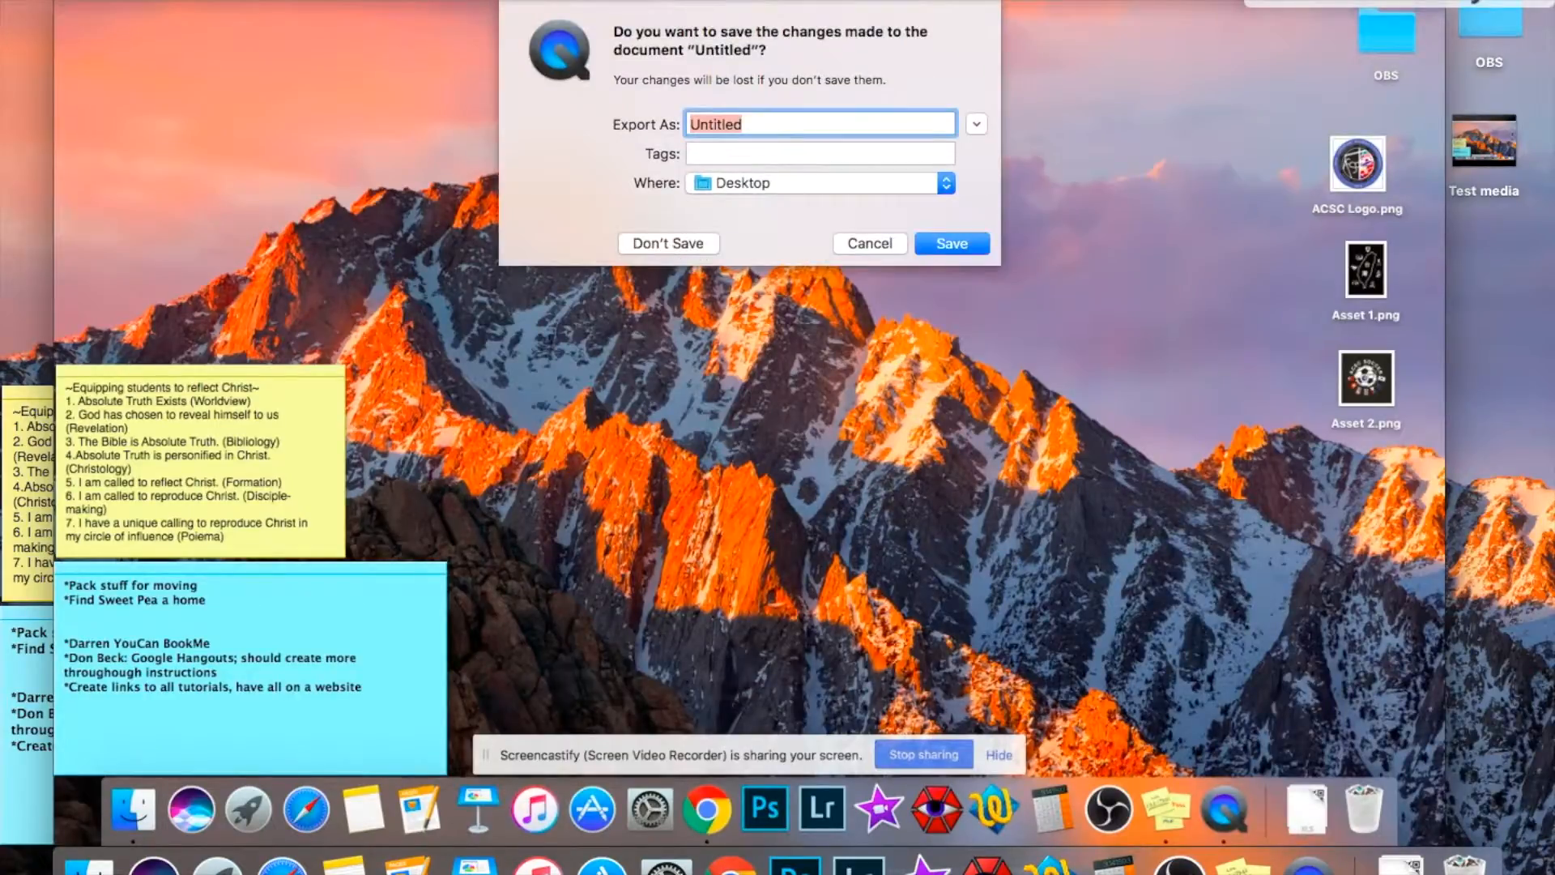
pyautogui.click(642, 249)
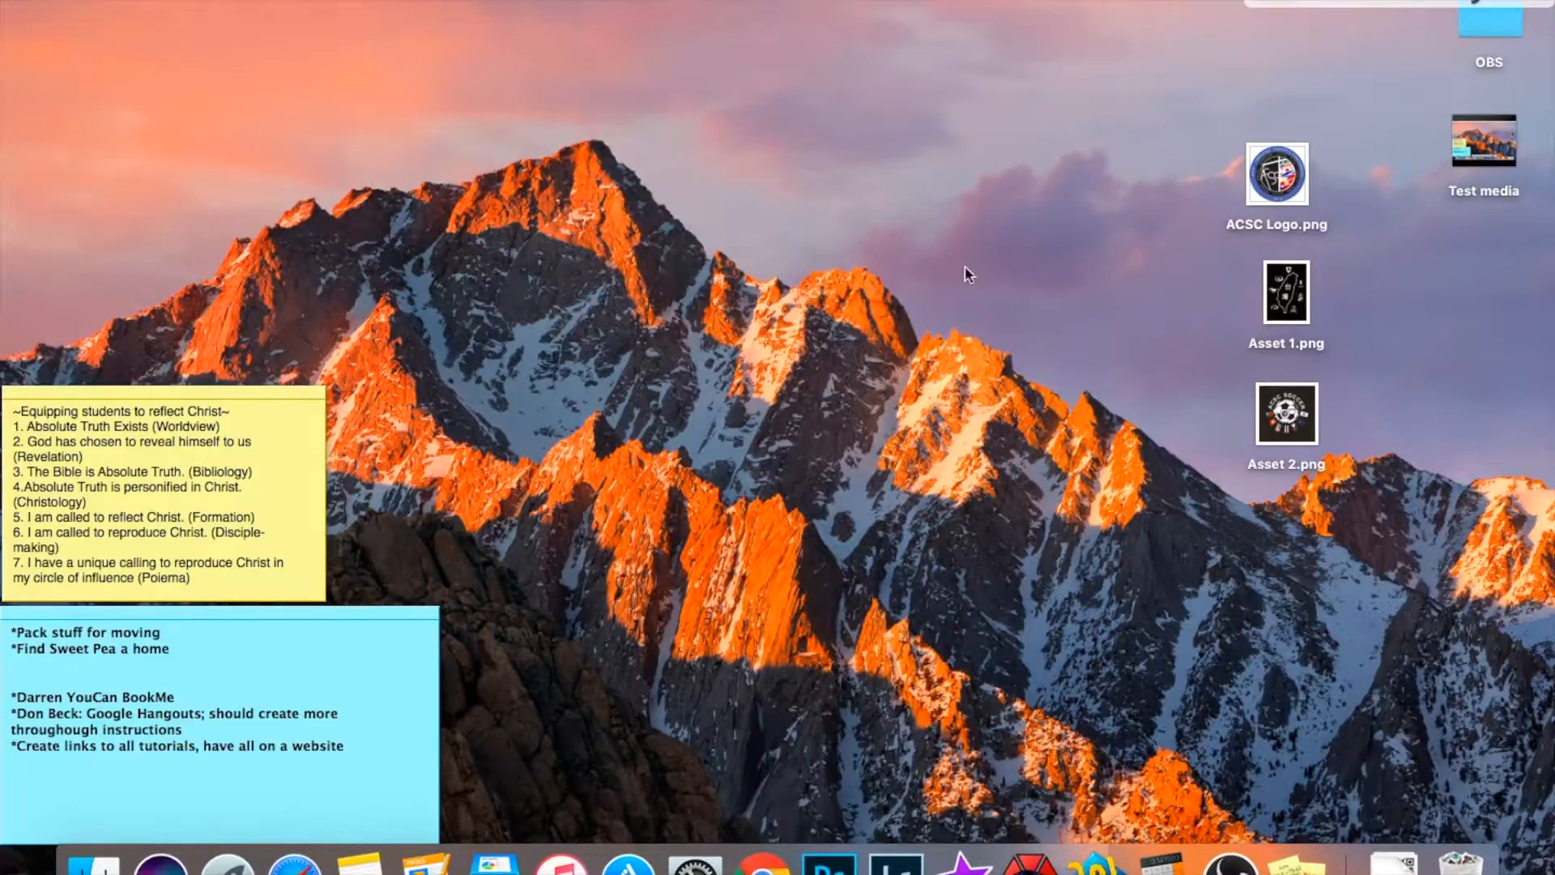
# Switch to iMovie and go back to the project list, keeping the open project's name as My Movie.
pyautogui.moveTo(1487, 118)
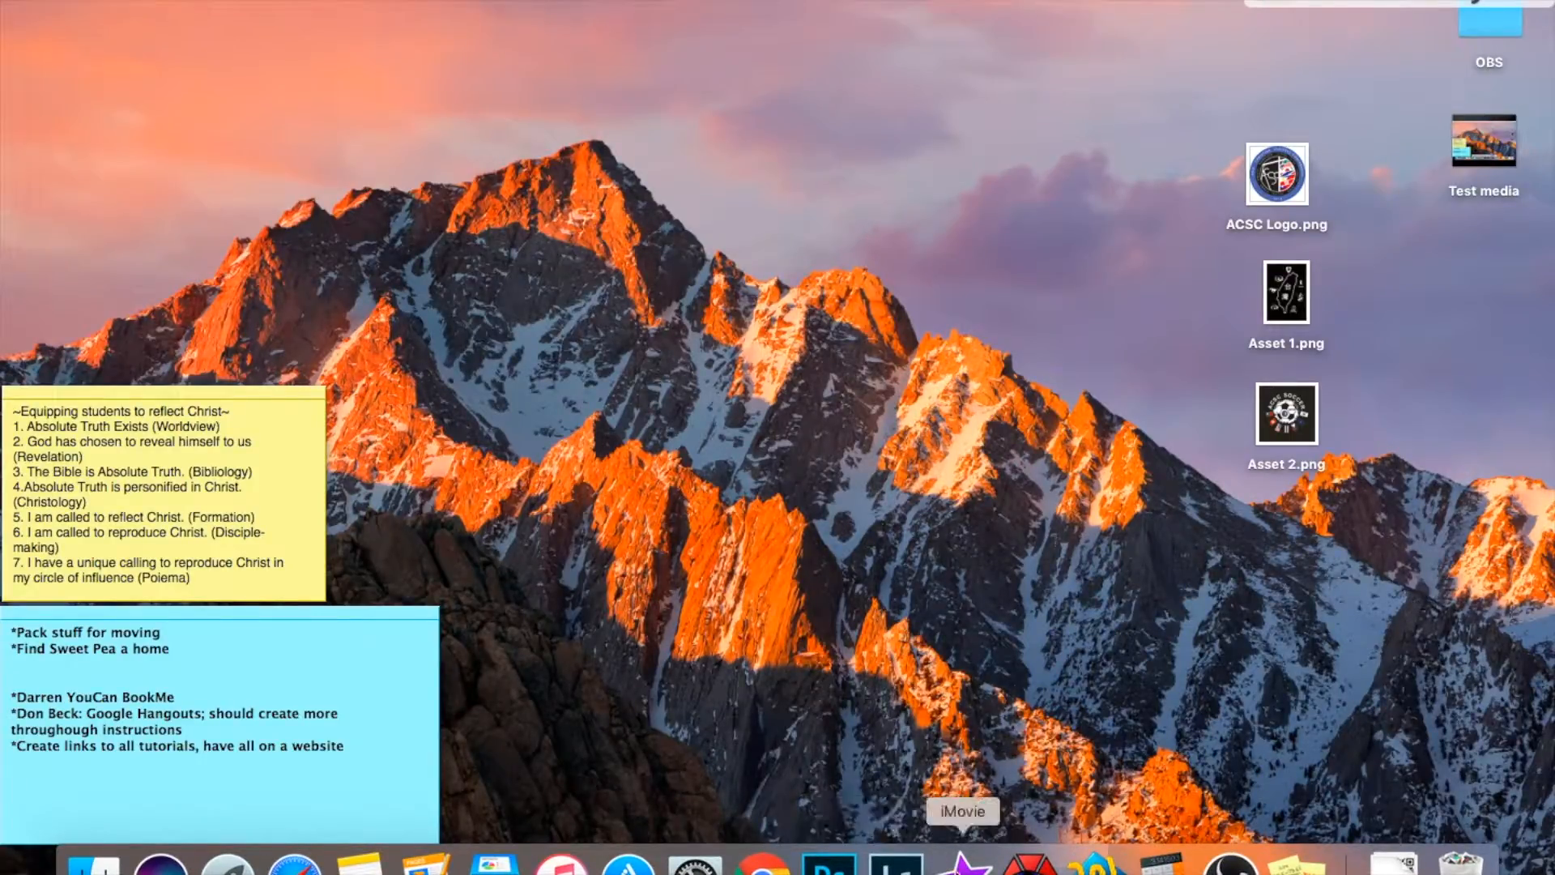
pyautogui.click(962, 862)
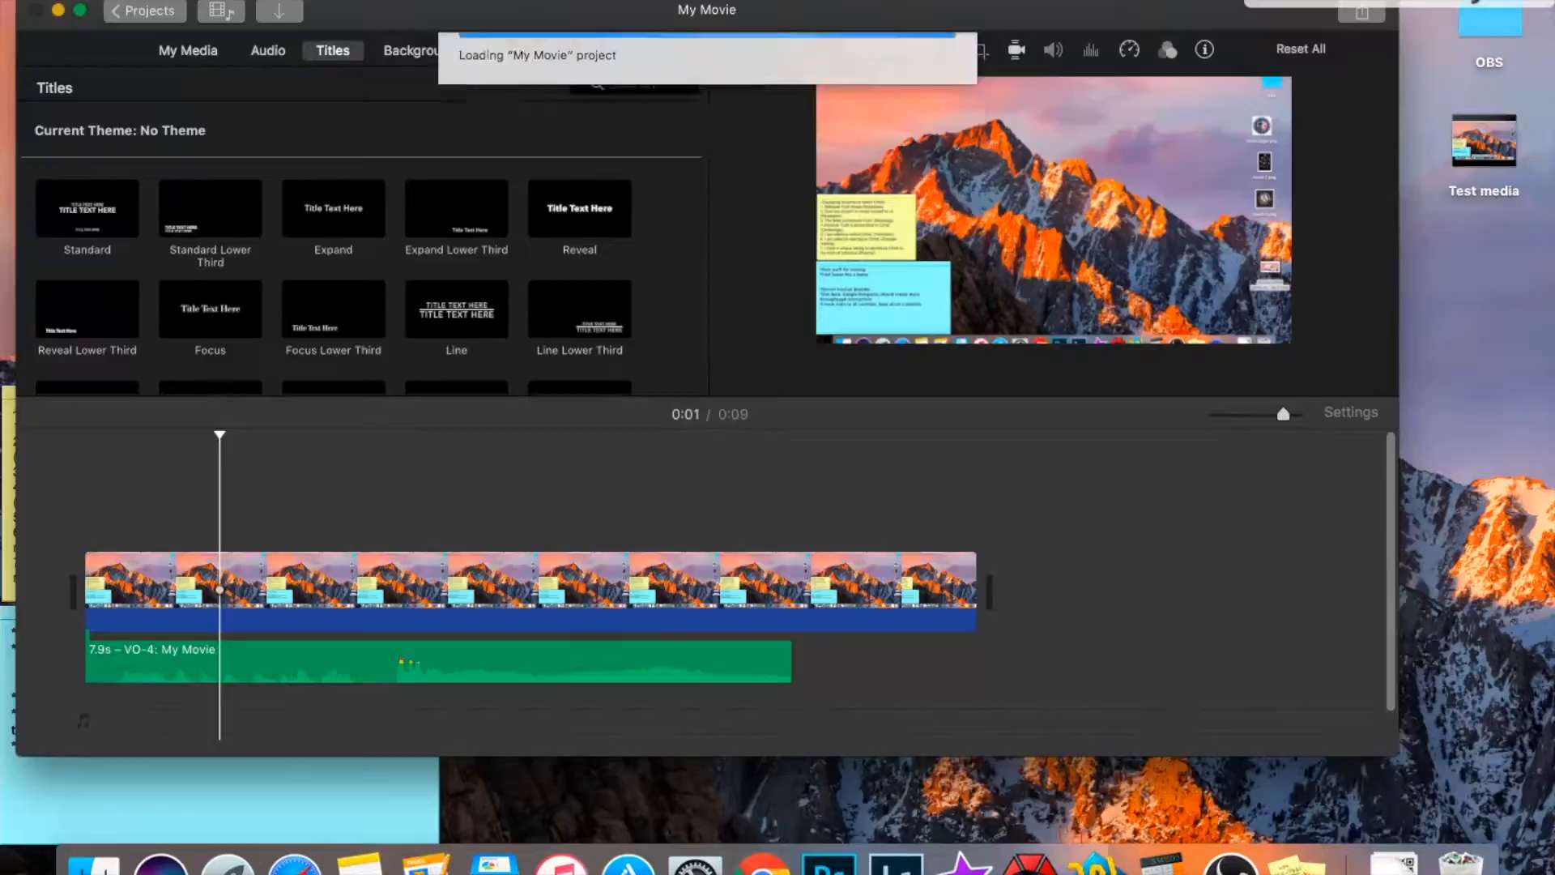
pyautogui.click(116, 13)
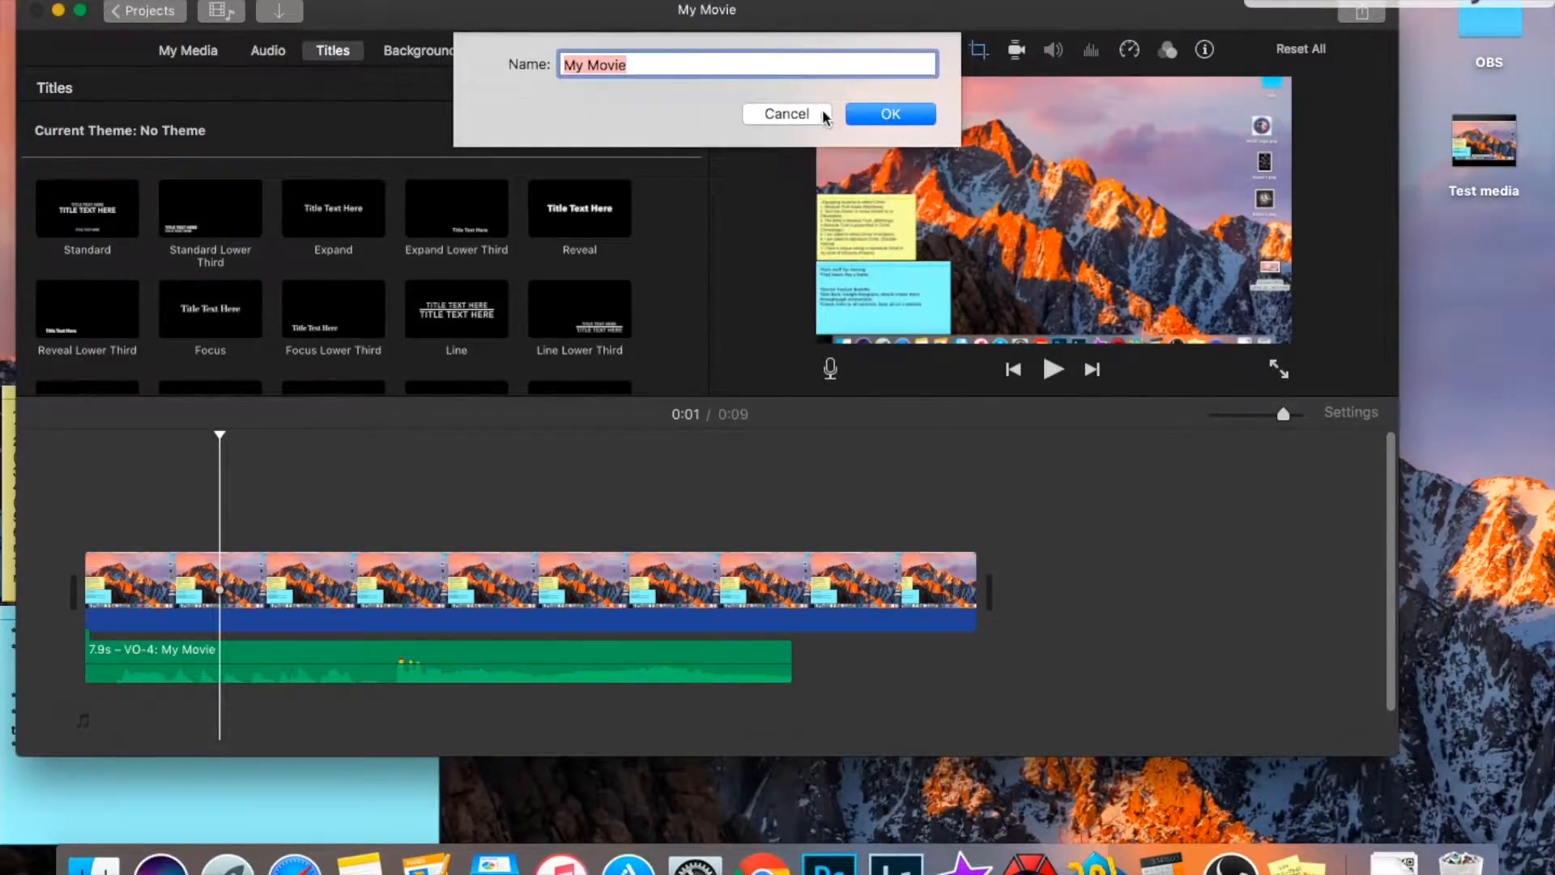
pyautogui.click(871, 114)
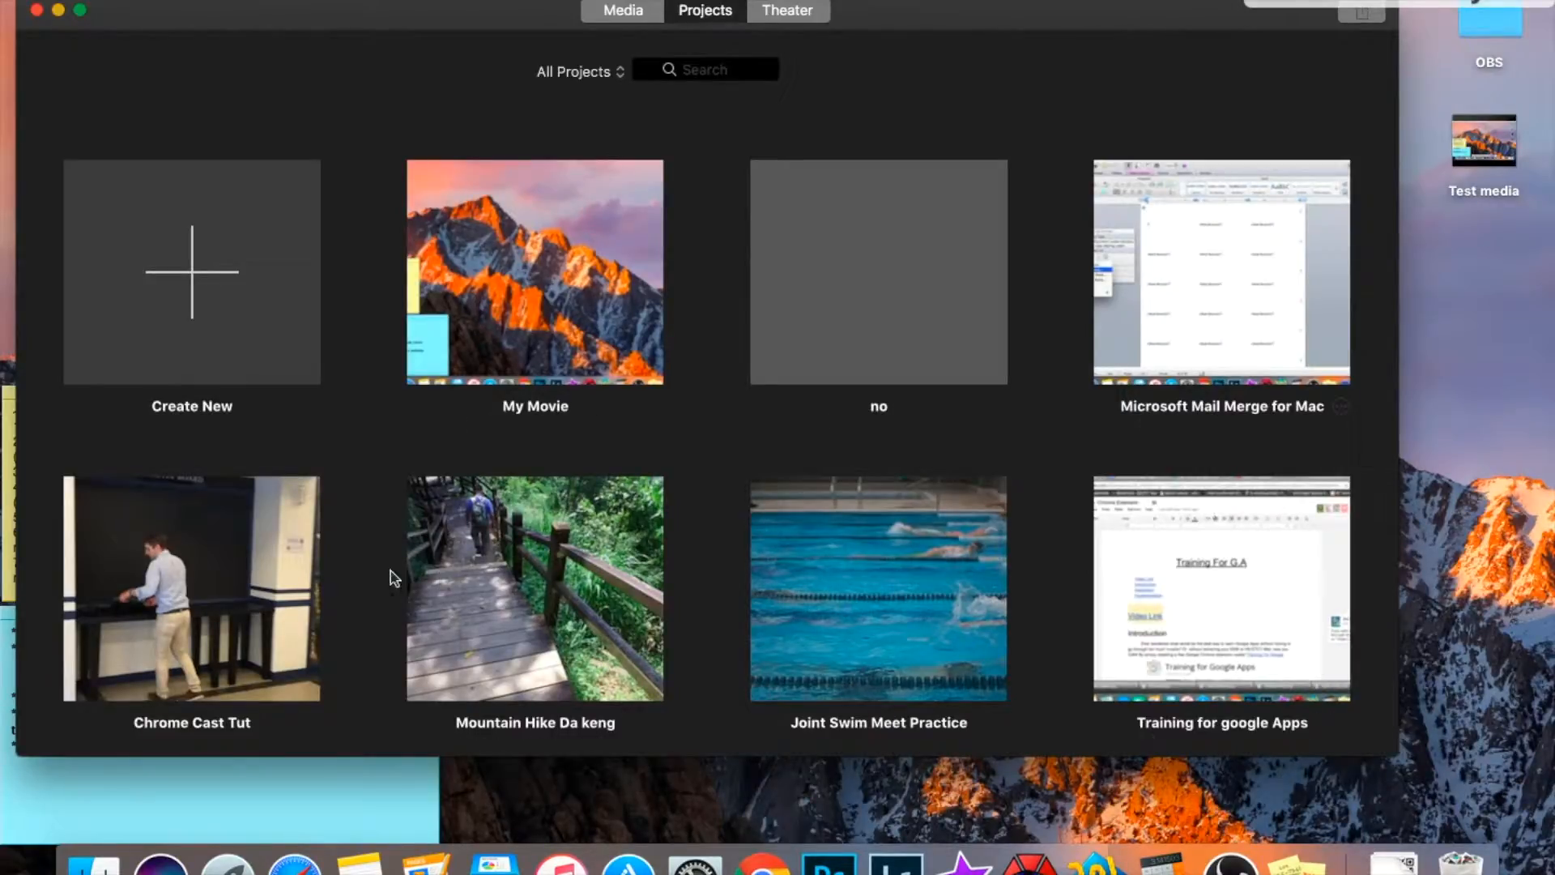
# Create a new movie project and add the Test media recording from the desktop to its timeline.
pyautogui.click(195, 275)
pyautogui.click(127, 374)
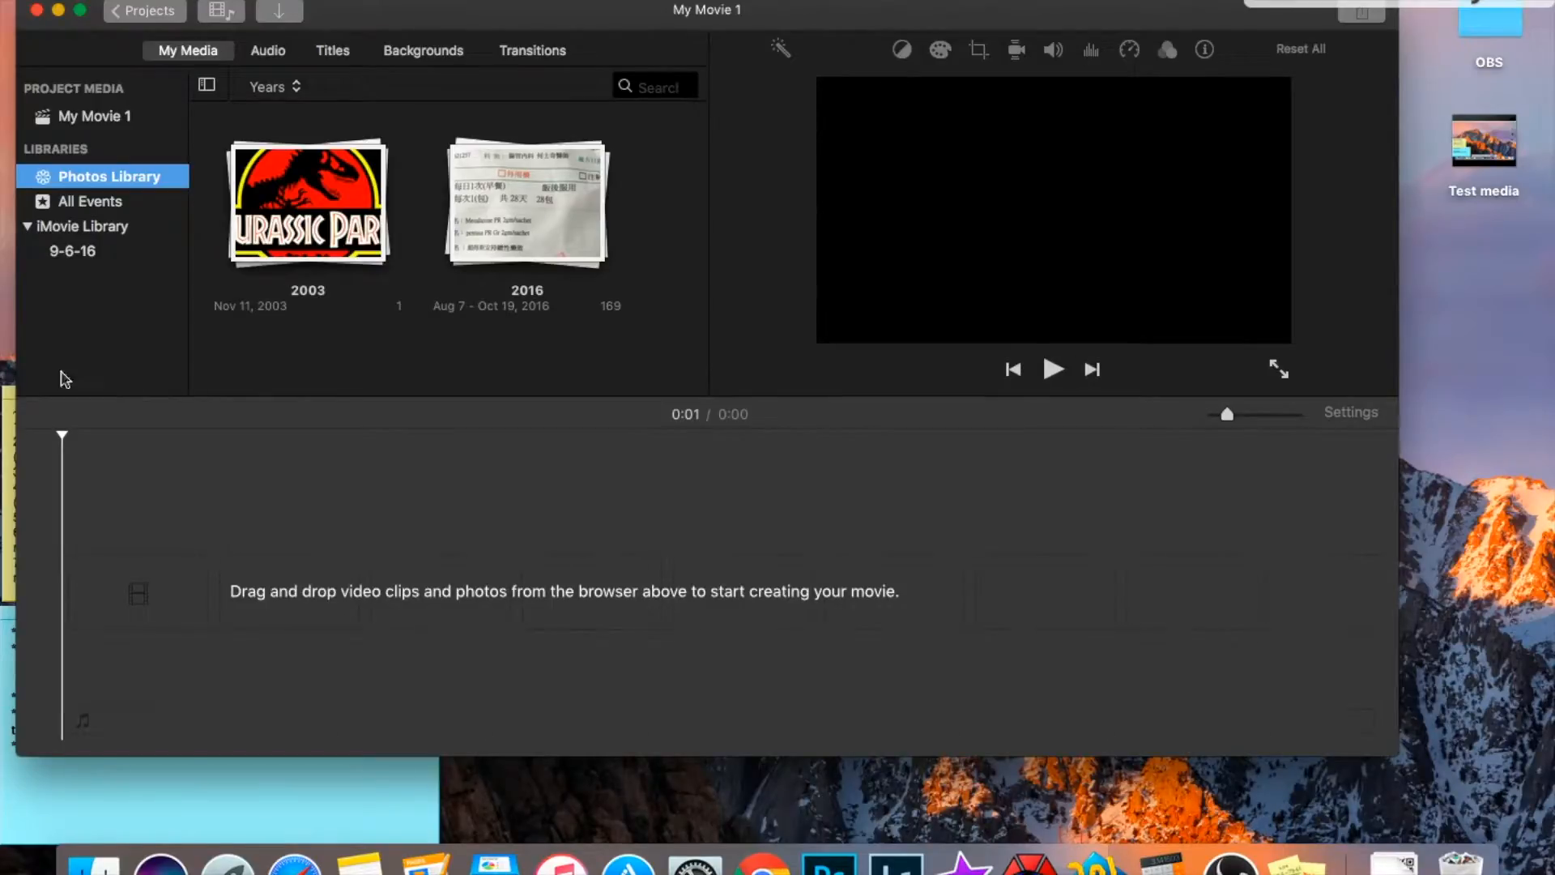
pyautogui.click(375, 267)
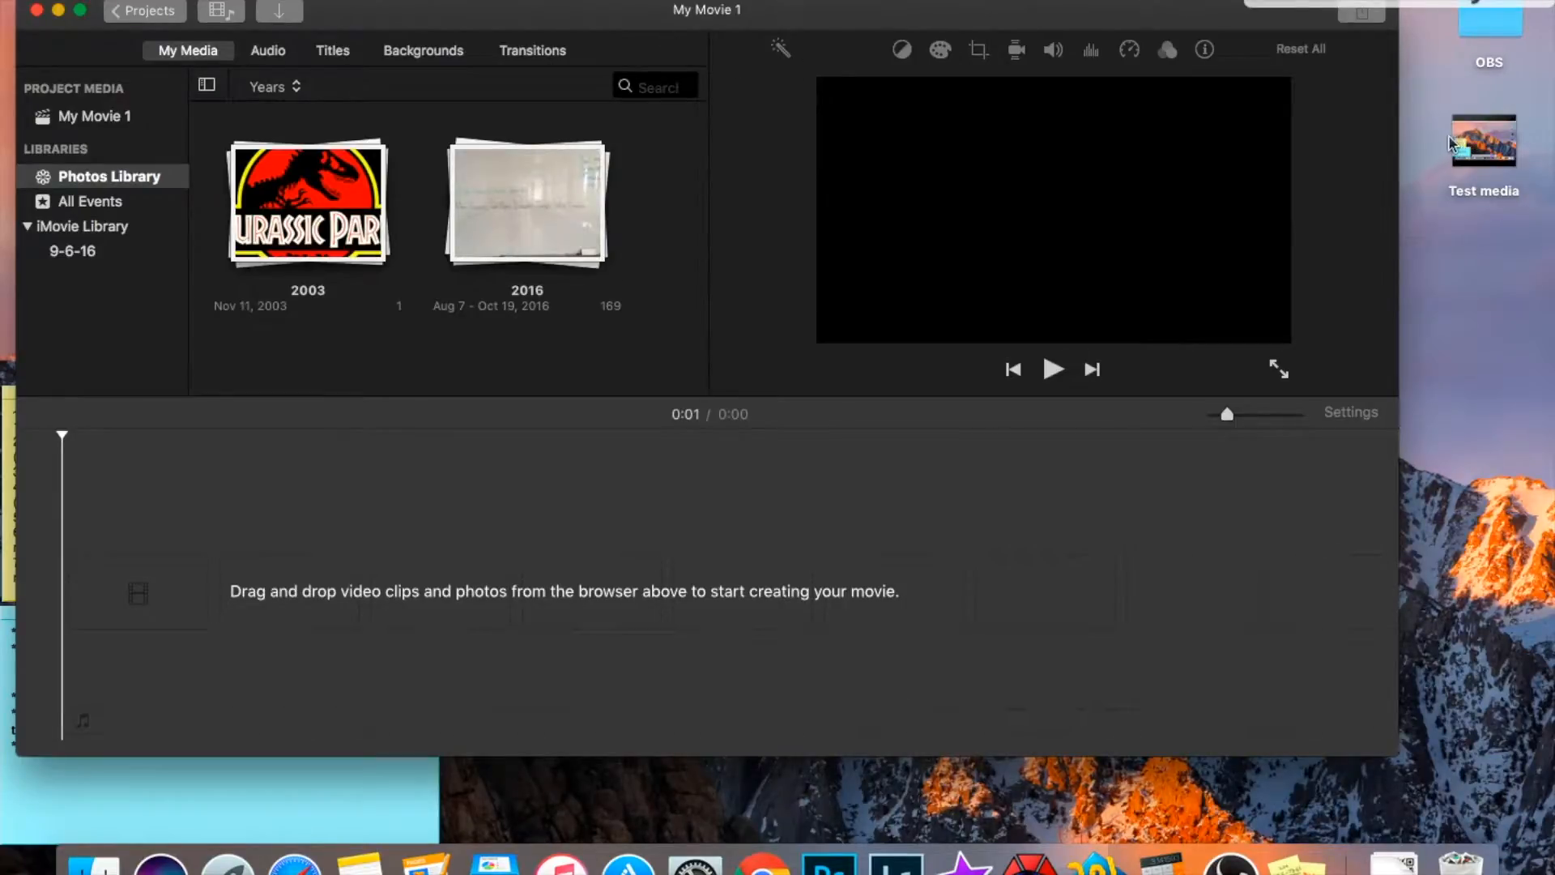
pyautogui.moveTo(1485, 123); pyautogui.dragTo(104, 600)
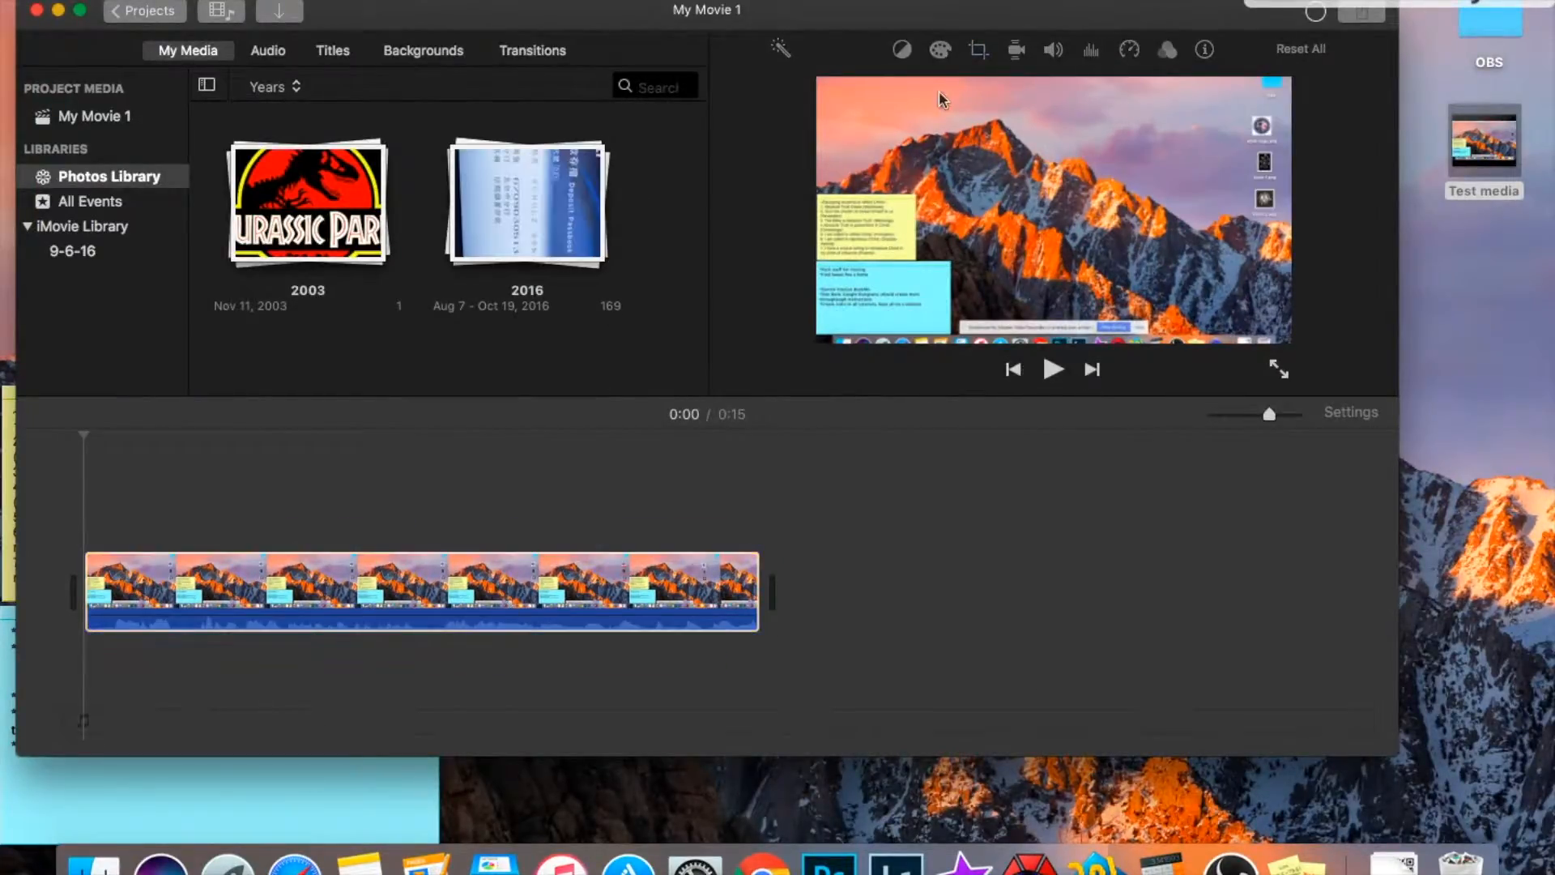
pyautogui.click(141, 144)
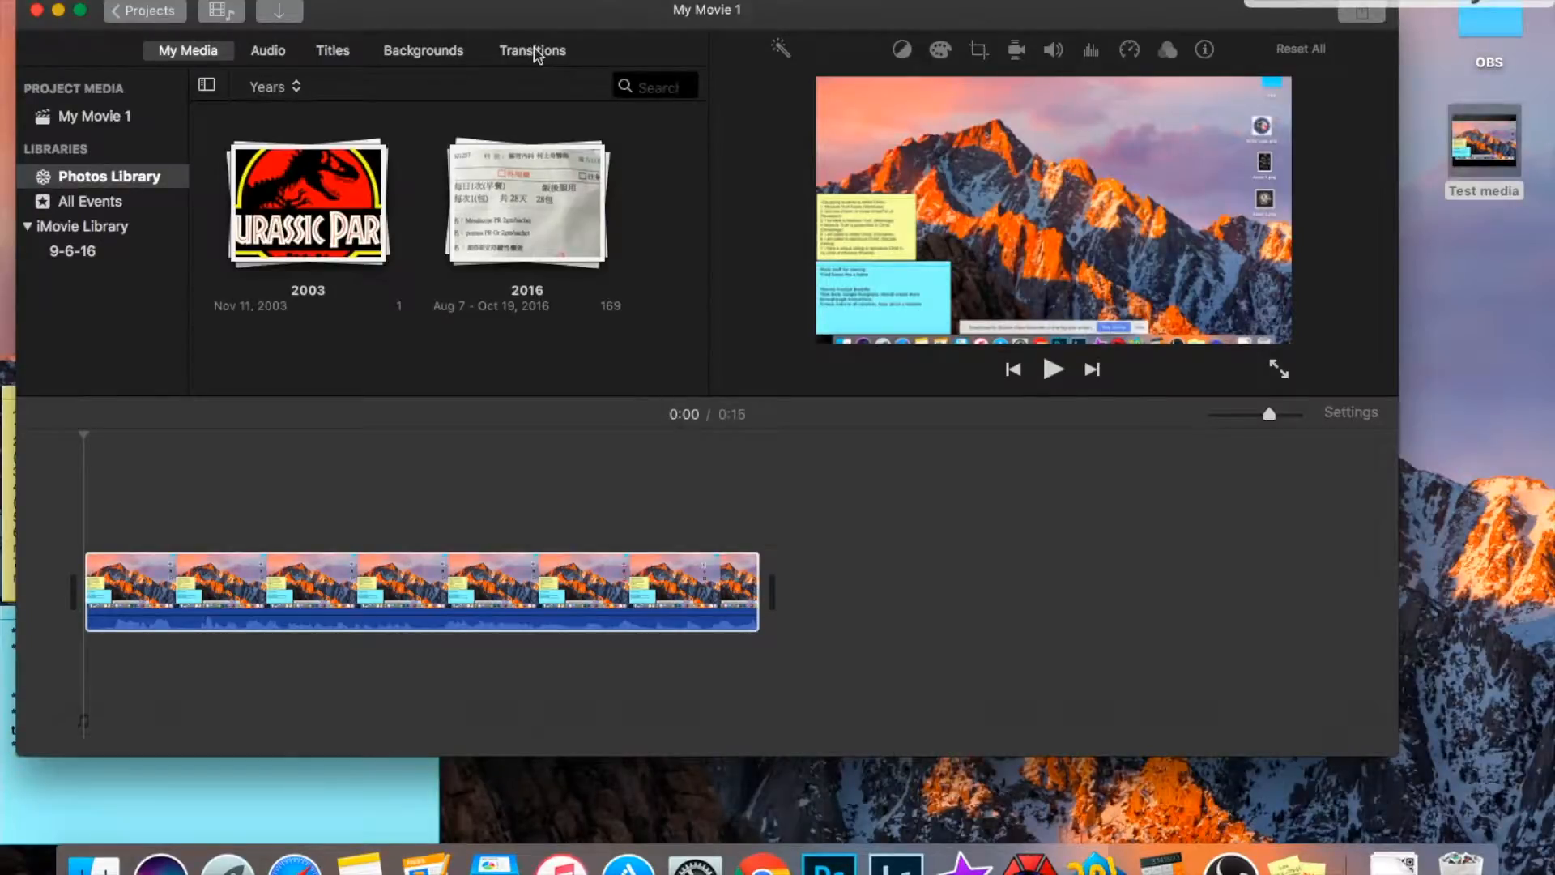
# Split the Test media clip in the timeline at about 0:06.
pyautogui.click(528, 577)
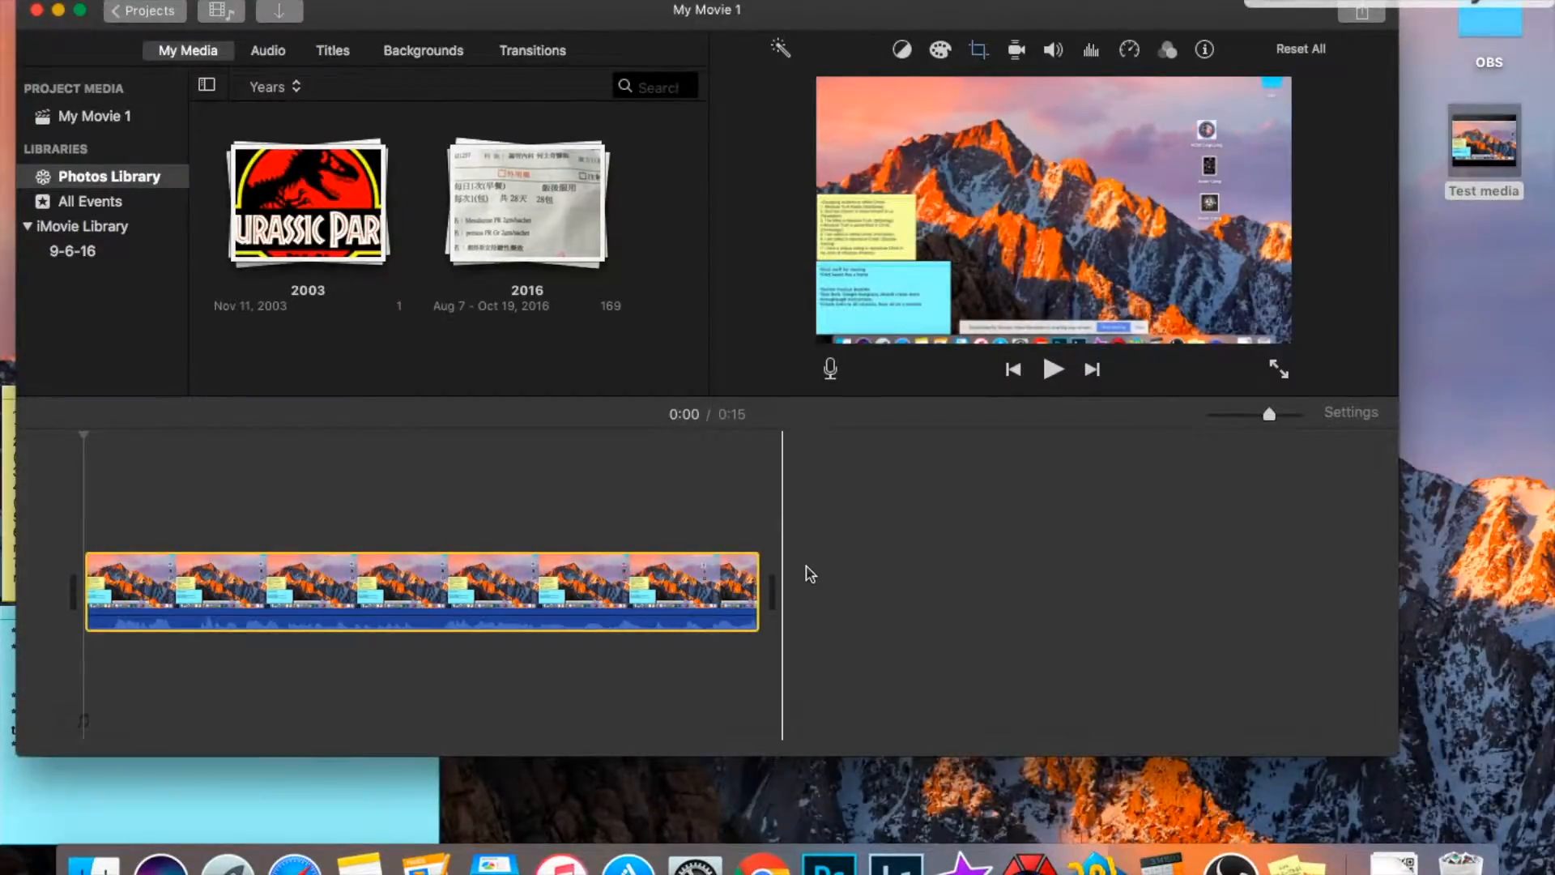
pyautogui.click(395, 585)
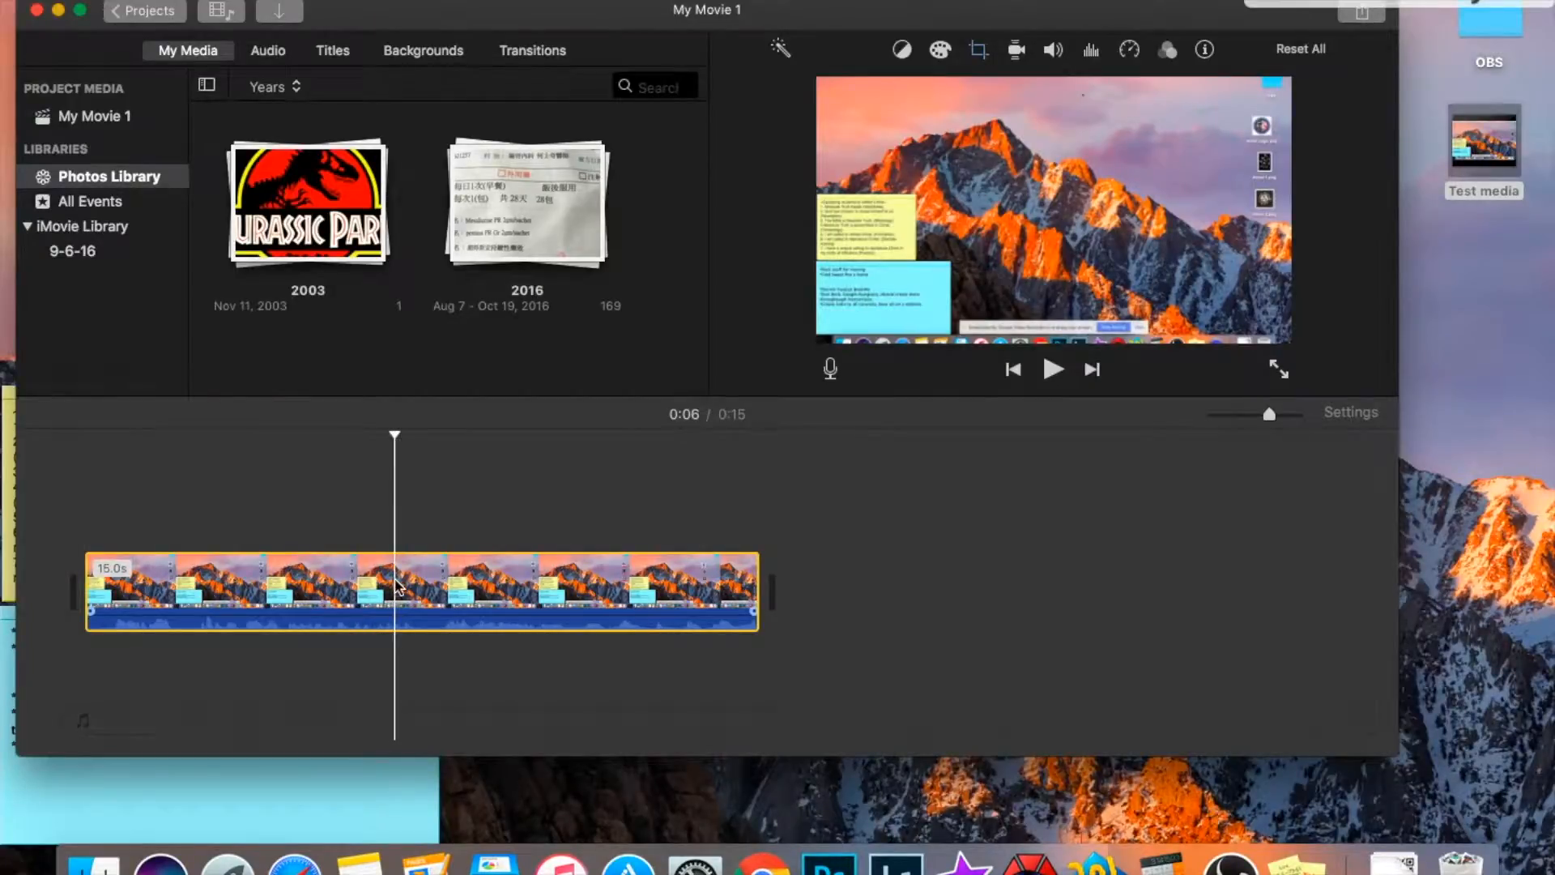
pyautogui.rightClick(397, 585)
pyautogui.click(407, 633)
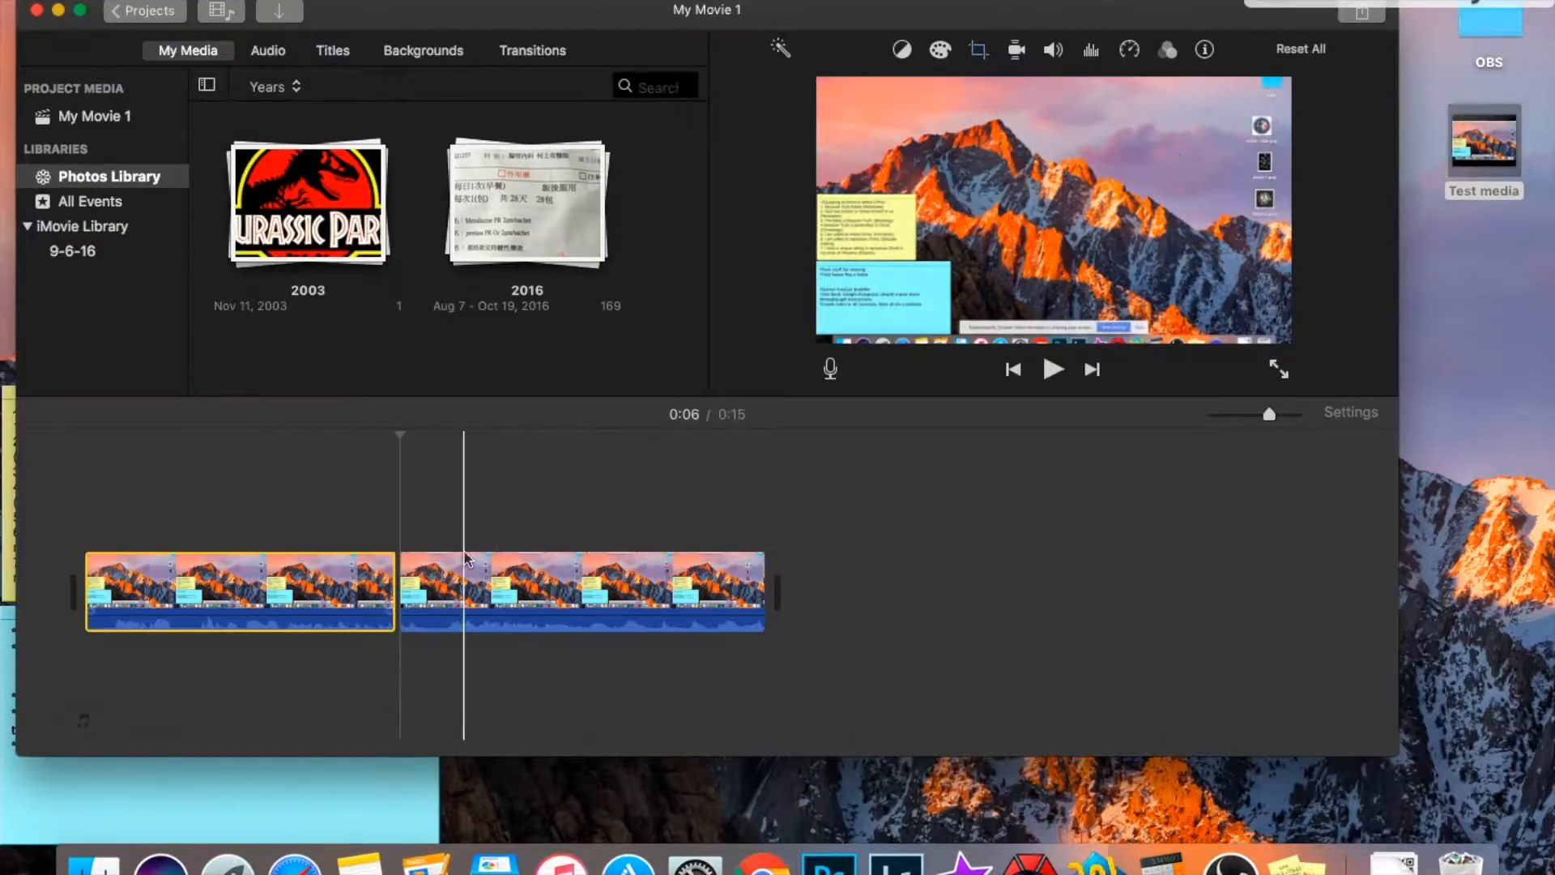
# Swap the order of the two split clips in the timeline and put them back in their original order.
pyautogui.moveTo(528, 582); pyautogui.dragTo(931, 590)
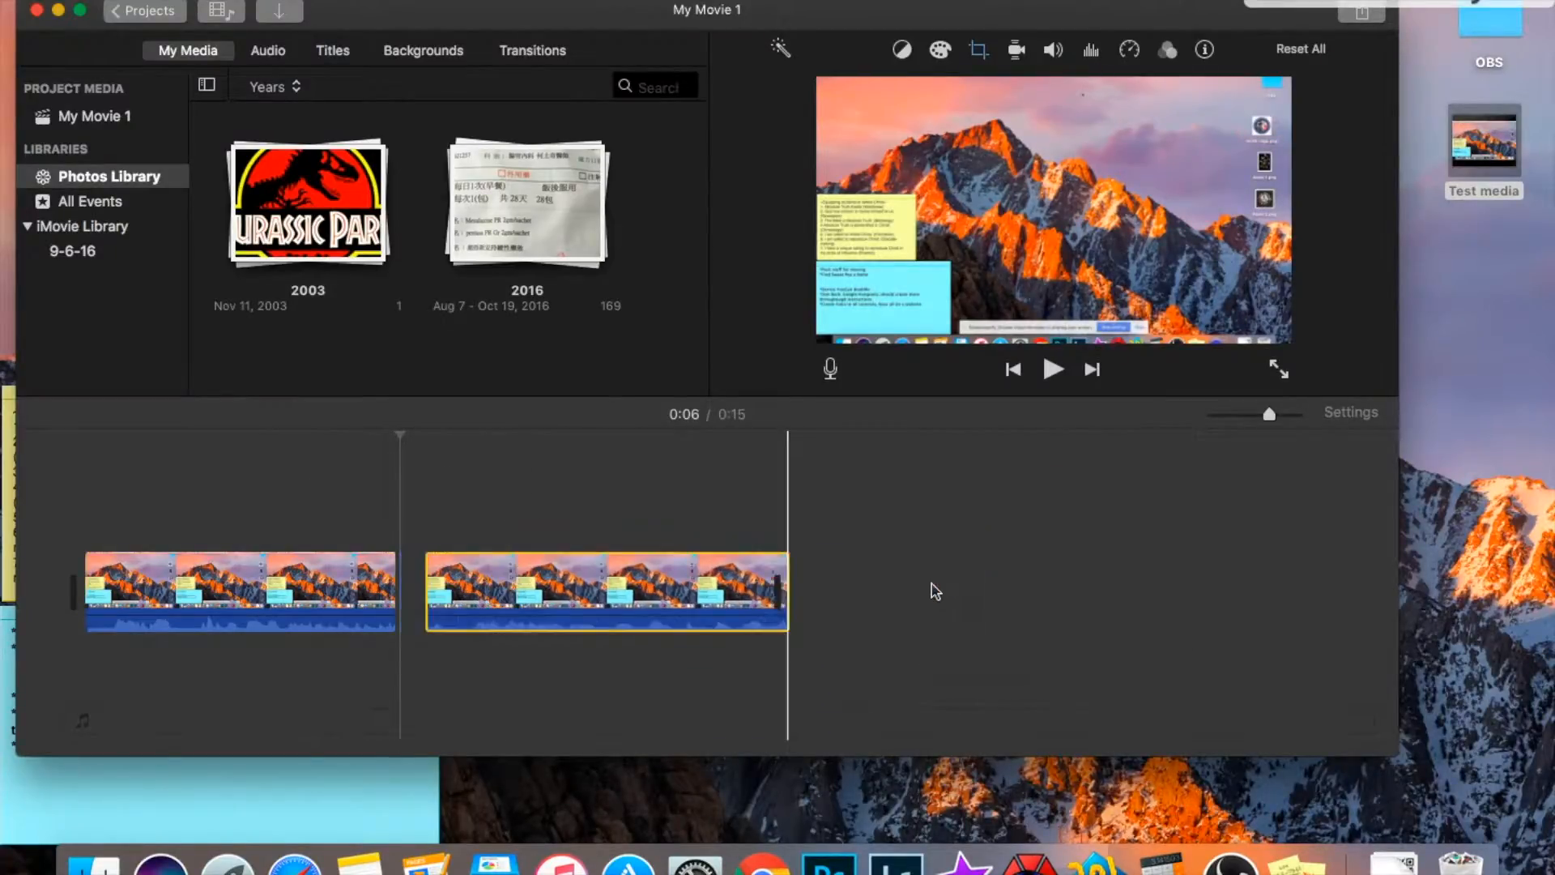
pyautogui.moveTo(294, 579); pyautogui.dragTo(732, 589)
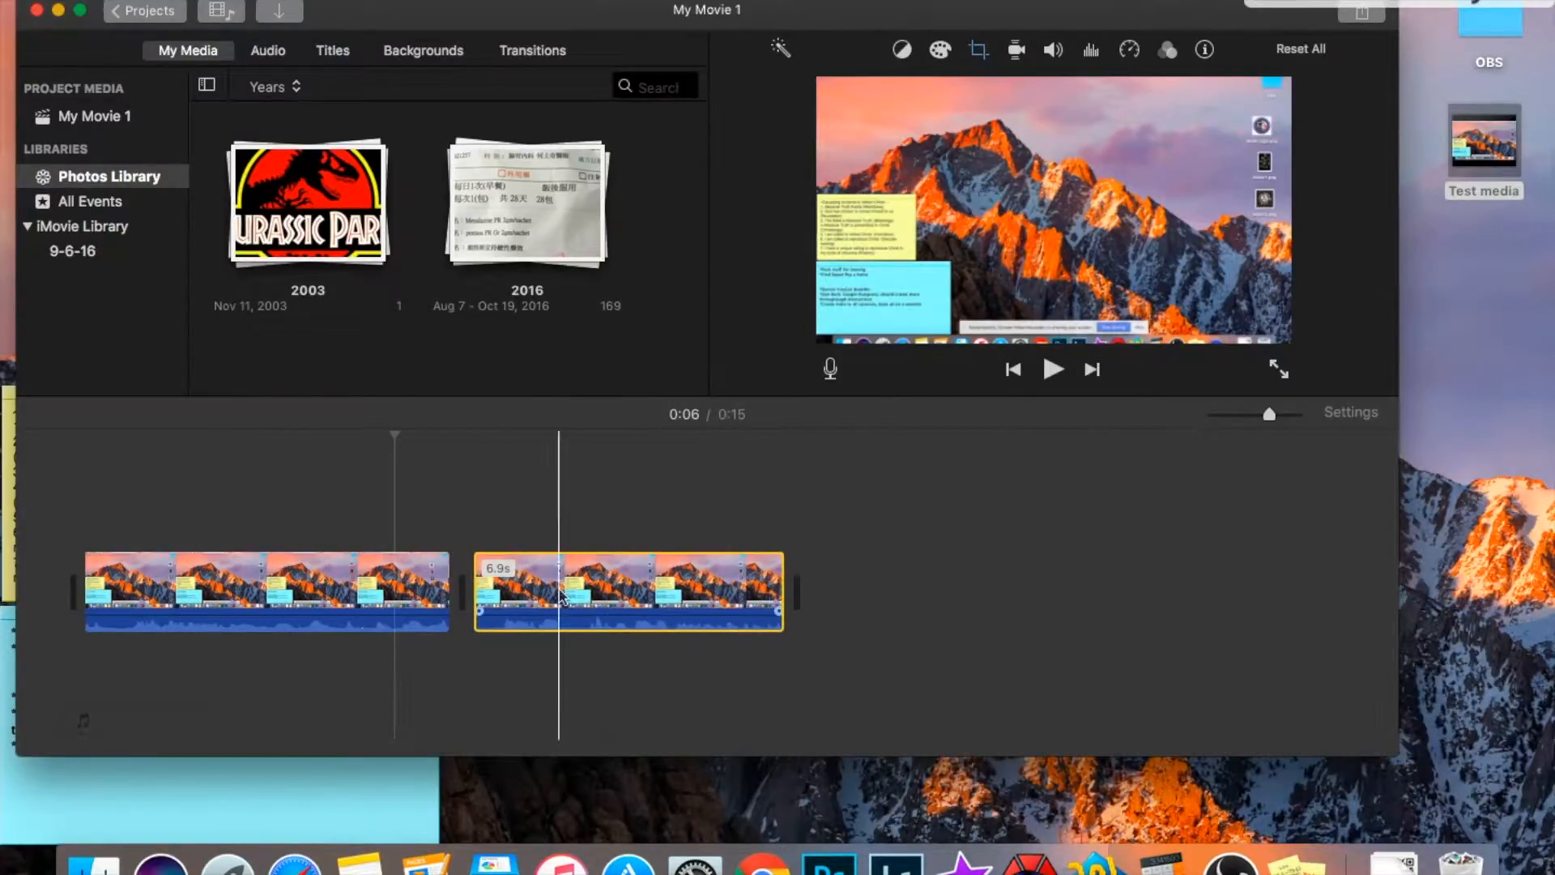
pyautogui.moveTo(371, 587); pyautogui.dragTo(738, 591)
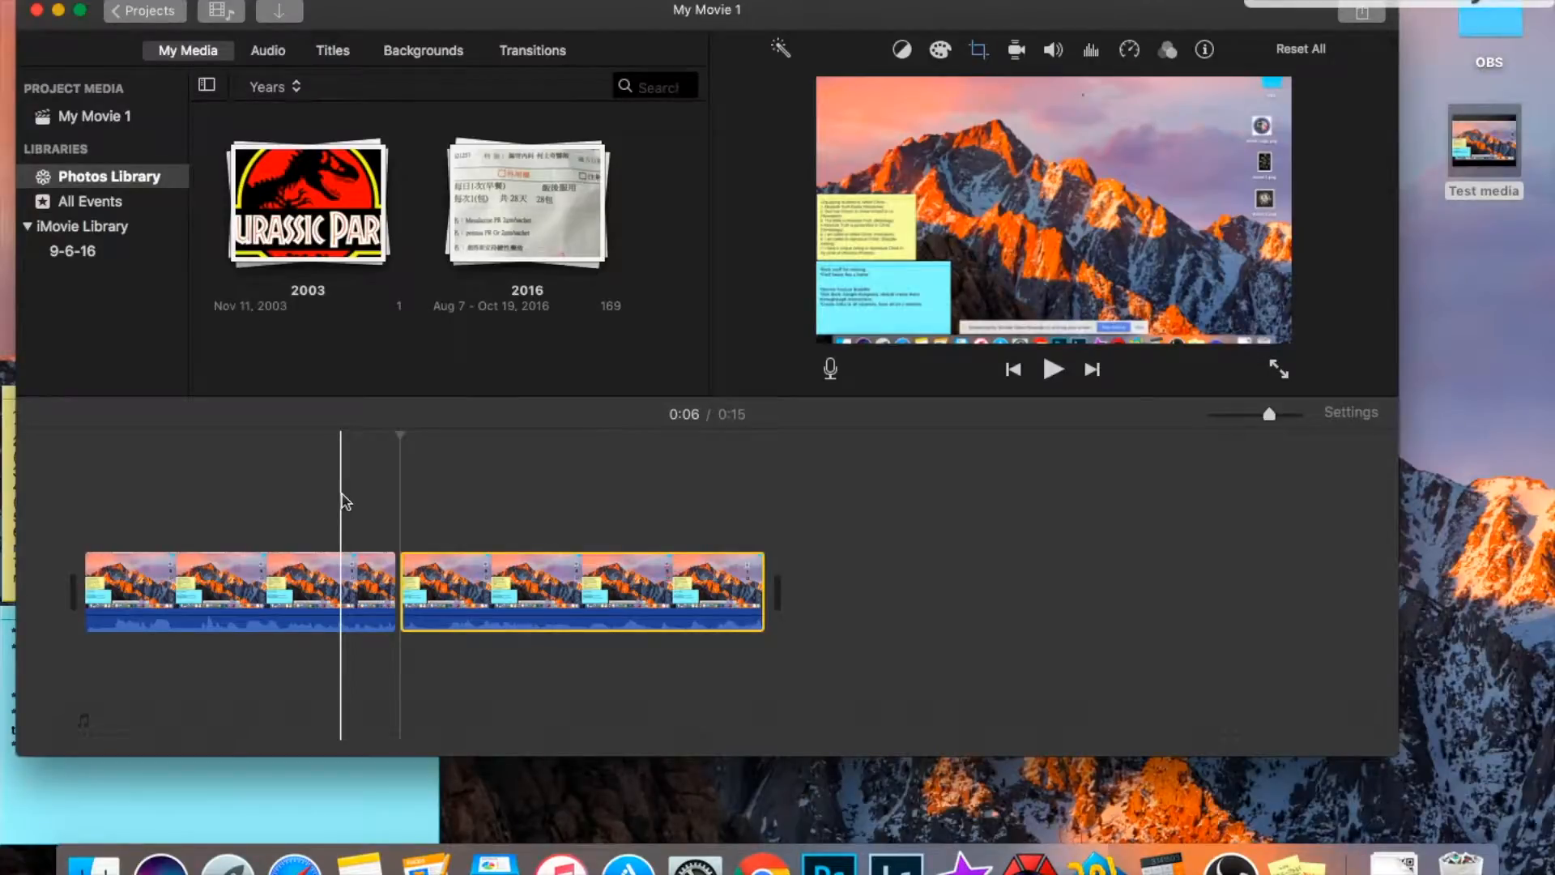
# Insert the Curtain background at the start of the timeline, before the two recording clips.
pyautogui.click(254, 210)
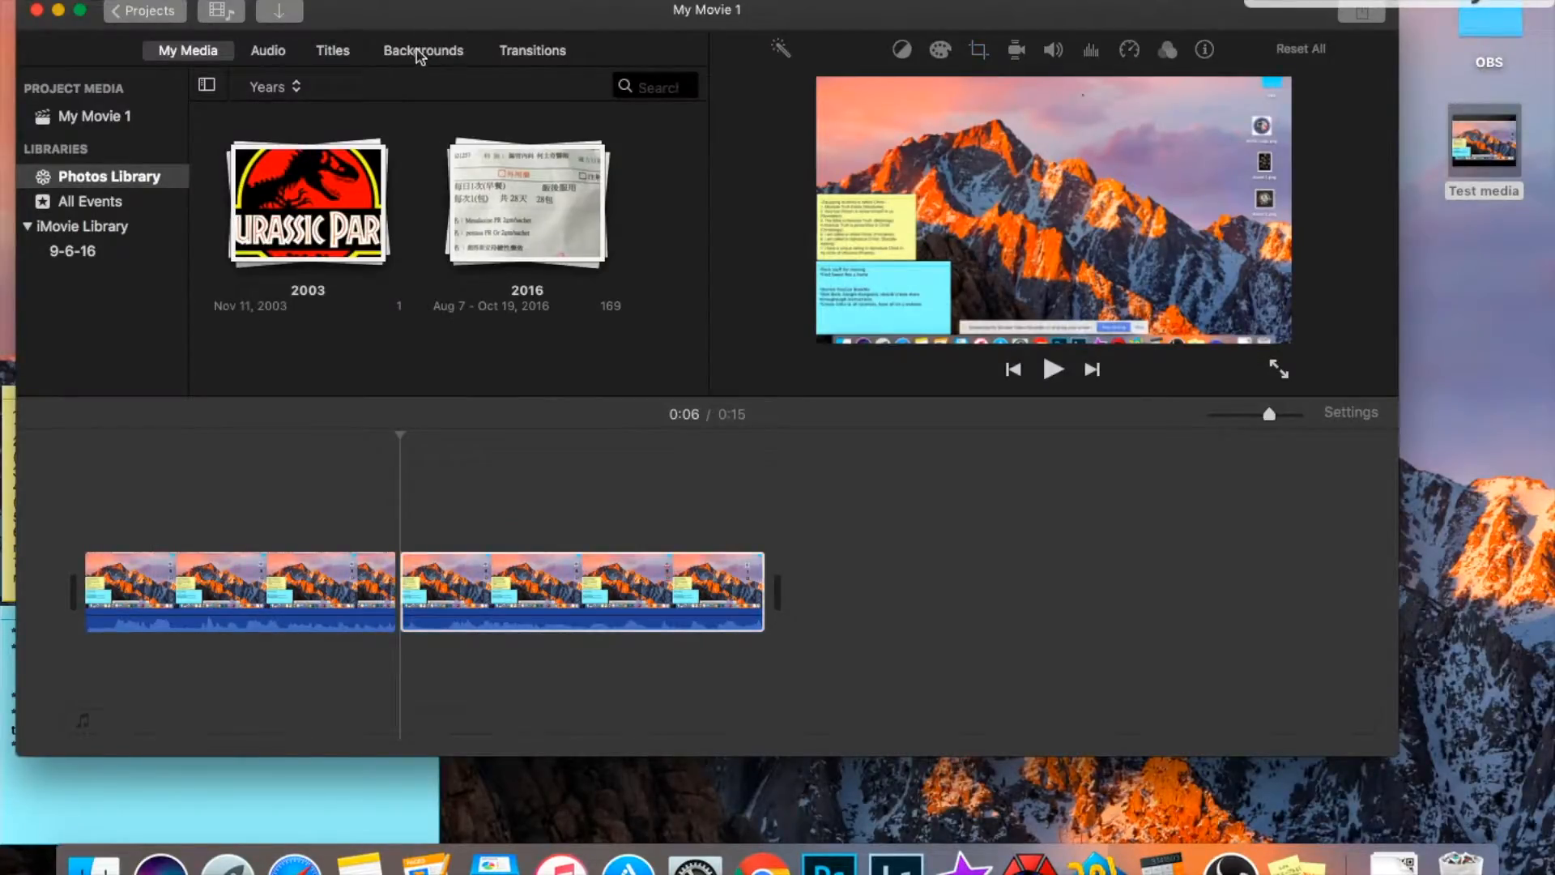
pyautogui.click(419, 54)
pyautogui.scroll(-5, 149, 309)
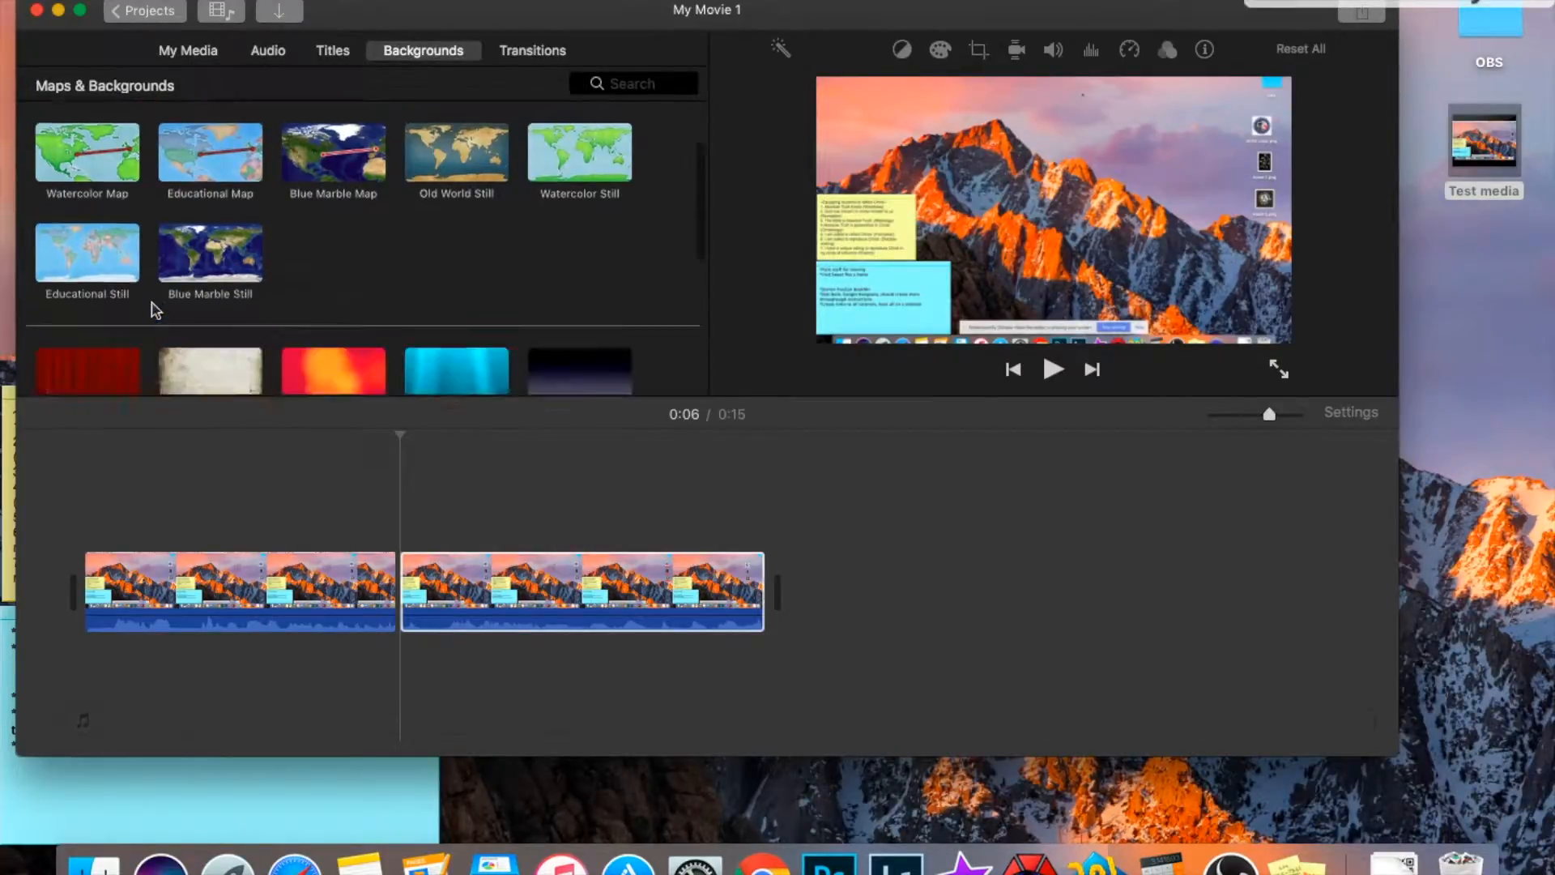
pyautogui.moveTo(91, 188); pyautogui.dragTo(50, 572)
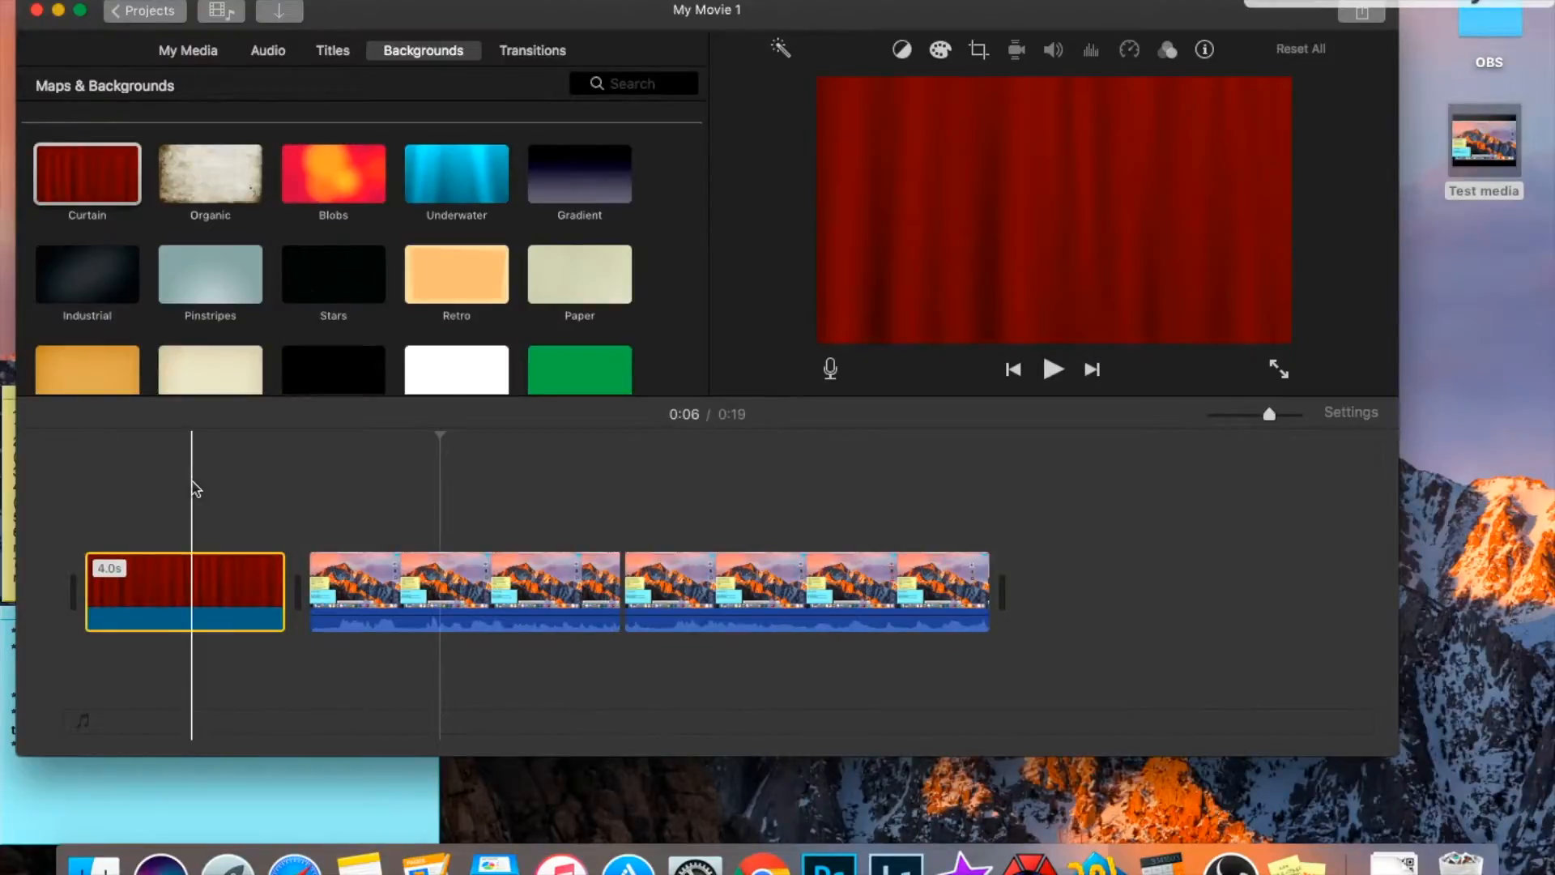
# Play the movie from the Curtain background into the first recording clip to check the opening.
pyautogui.press('space')
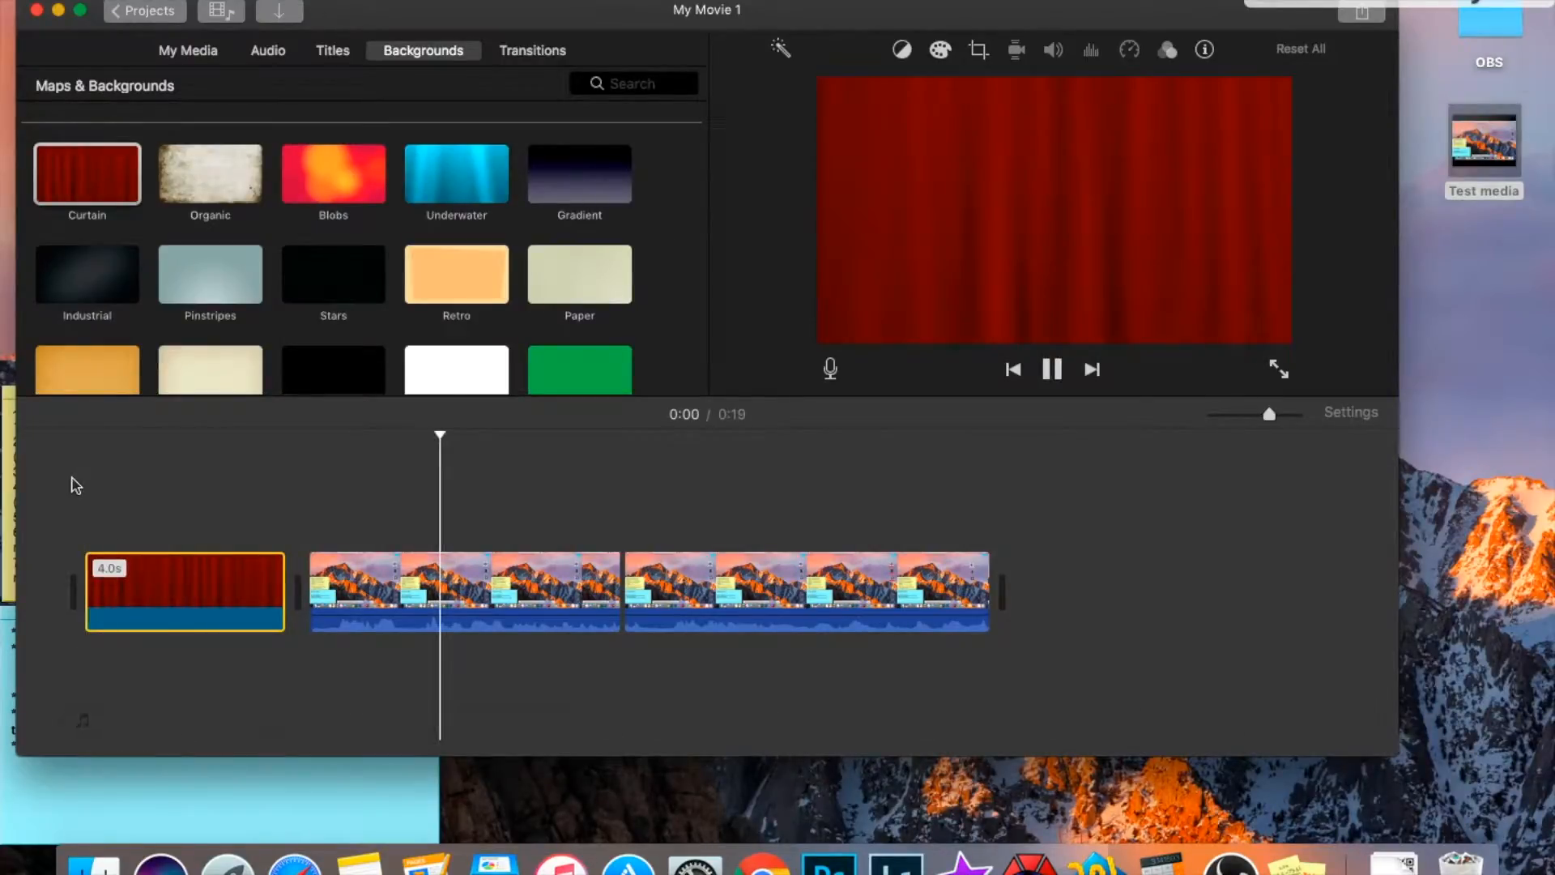
pyautogui.click(122, 481)
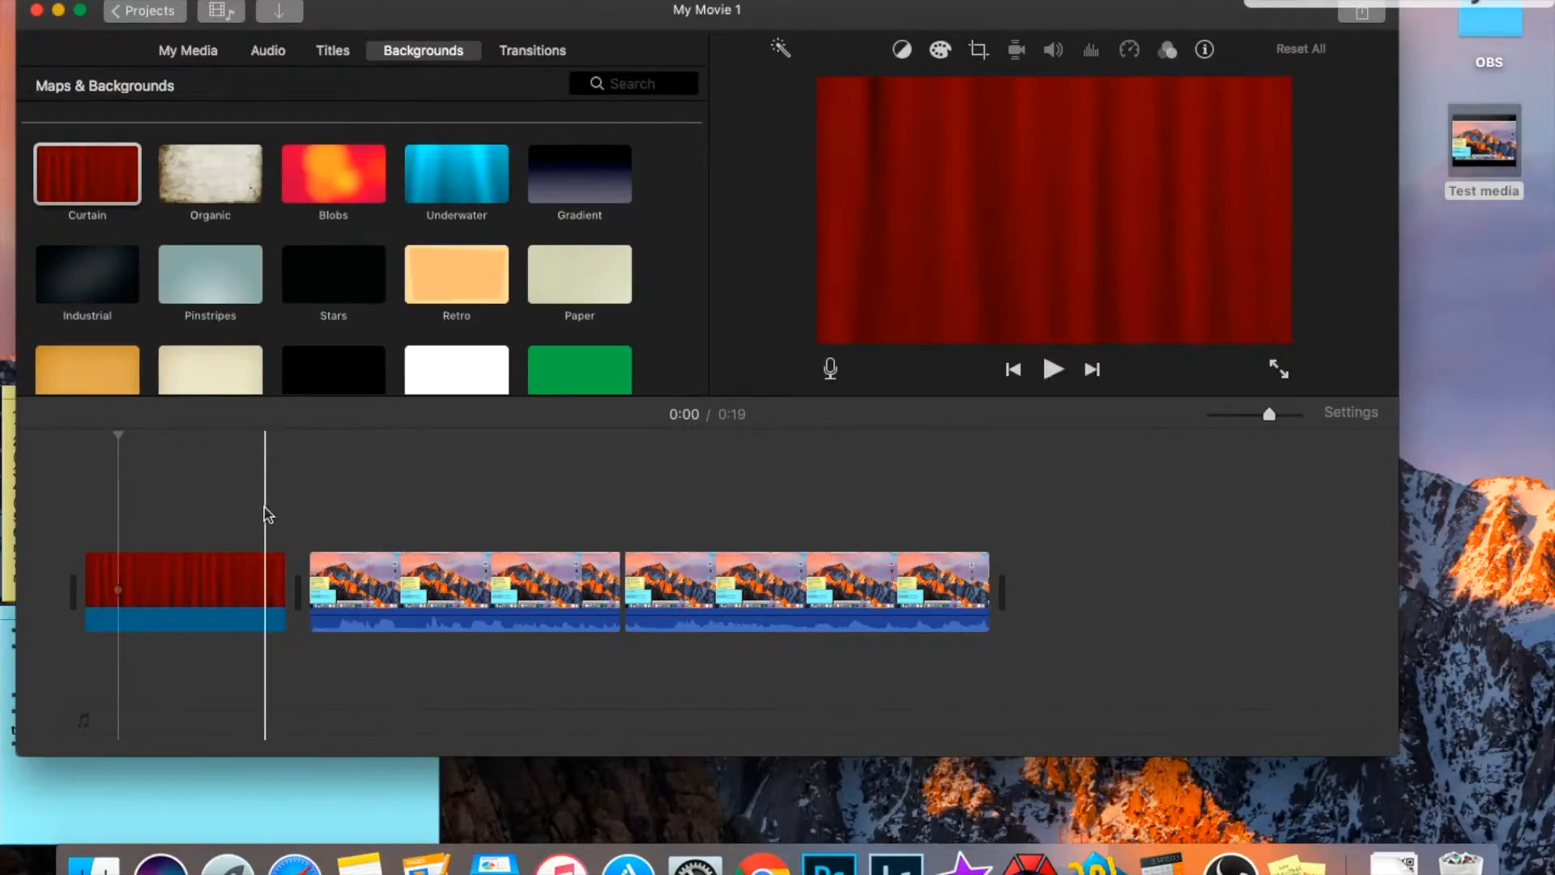
pyautogui.press('space')
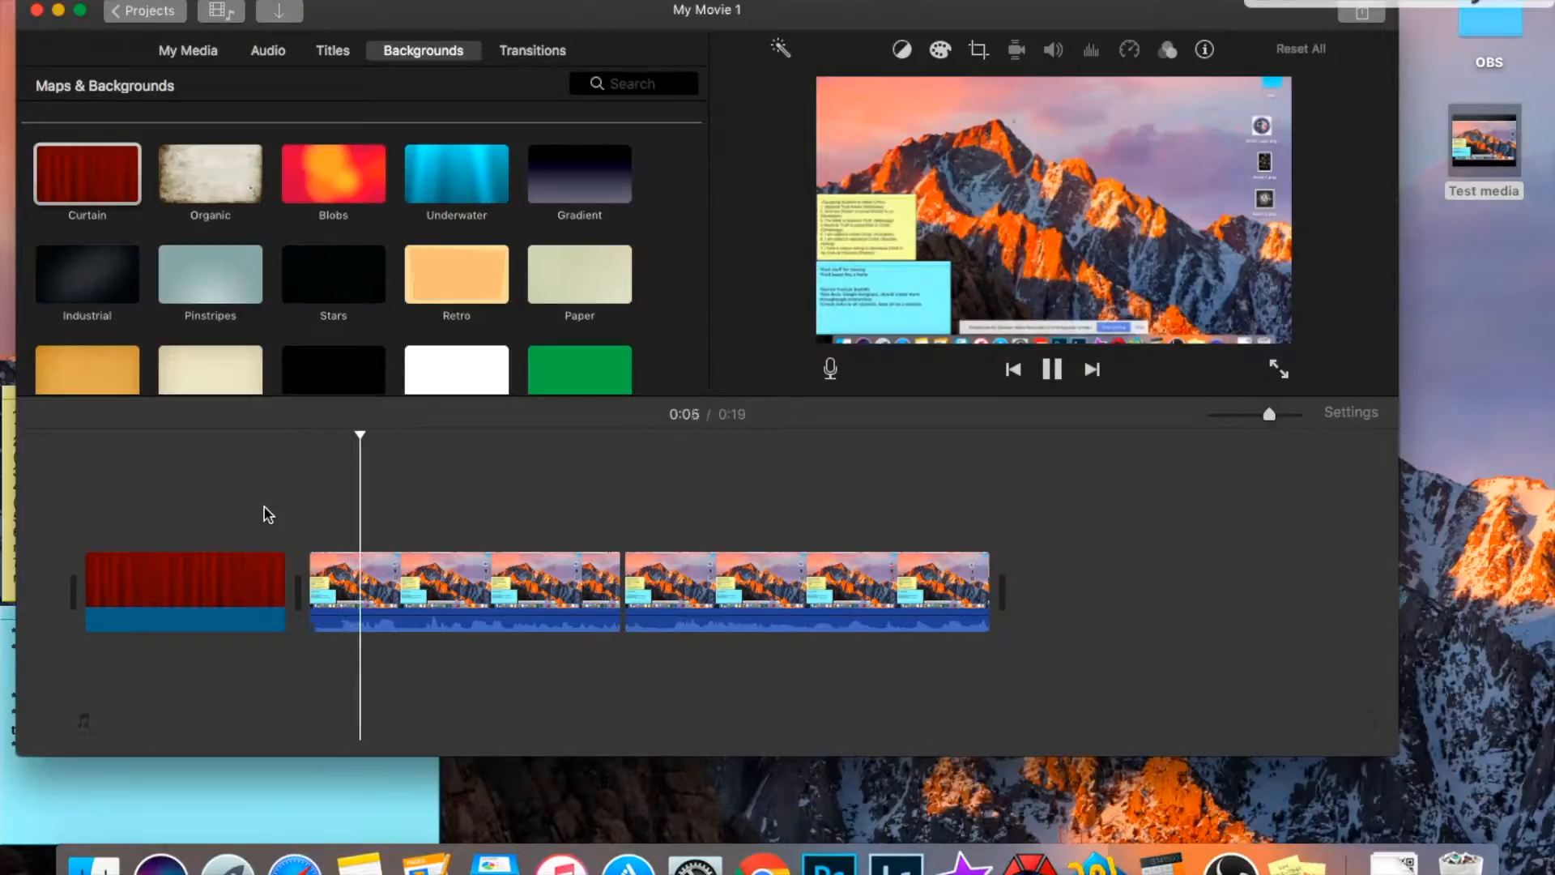
pyautogui.press('space')
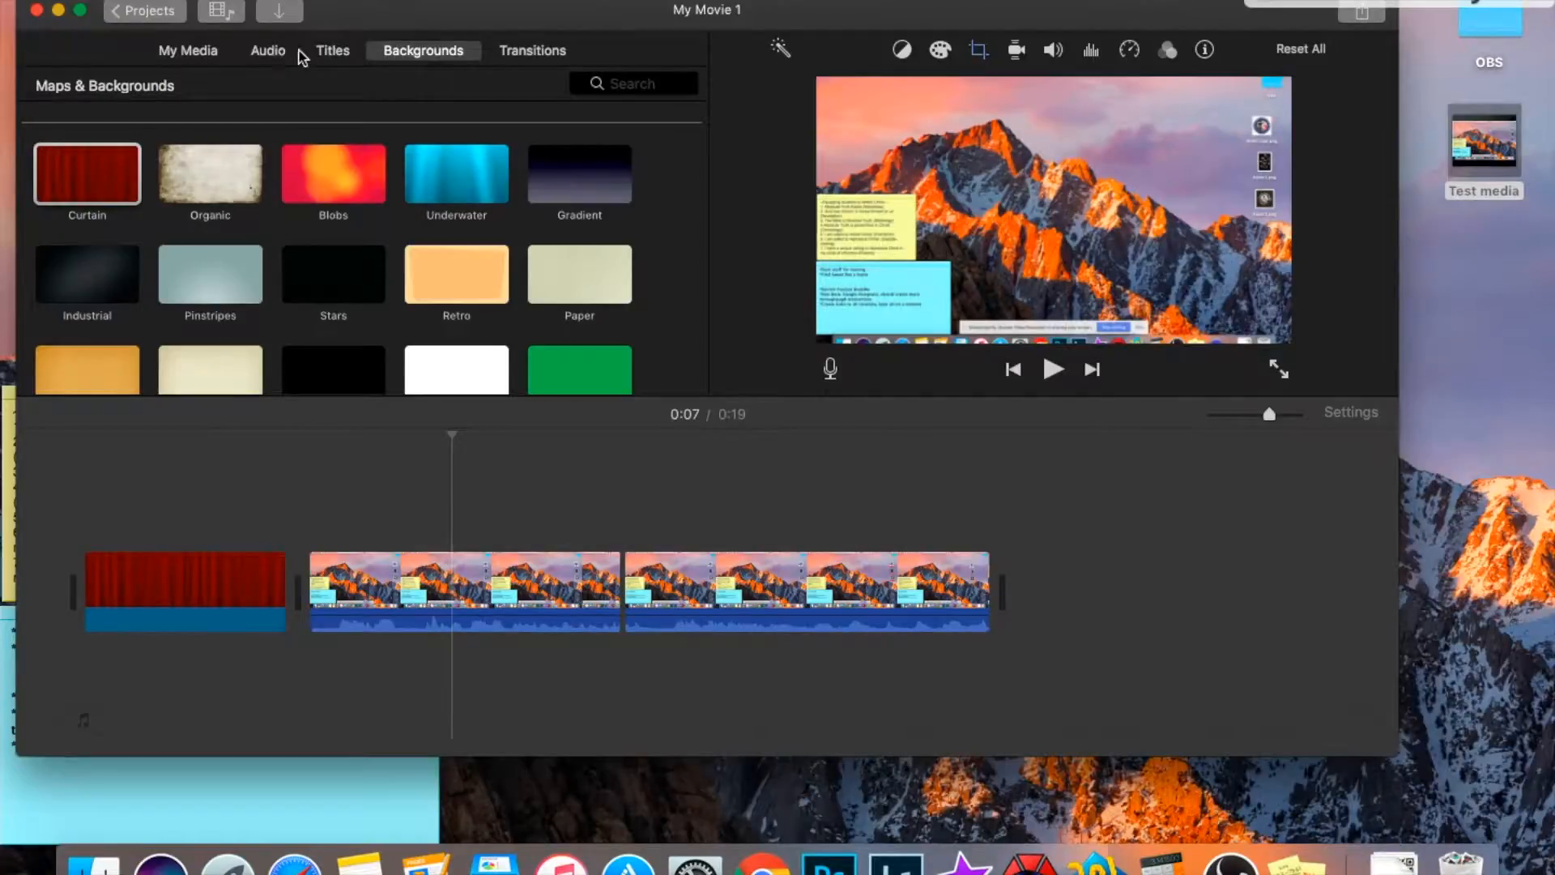
# Add a Reveal title above the Curtain background and align it with the start of that clip.
pyautogui.click(328, 54)
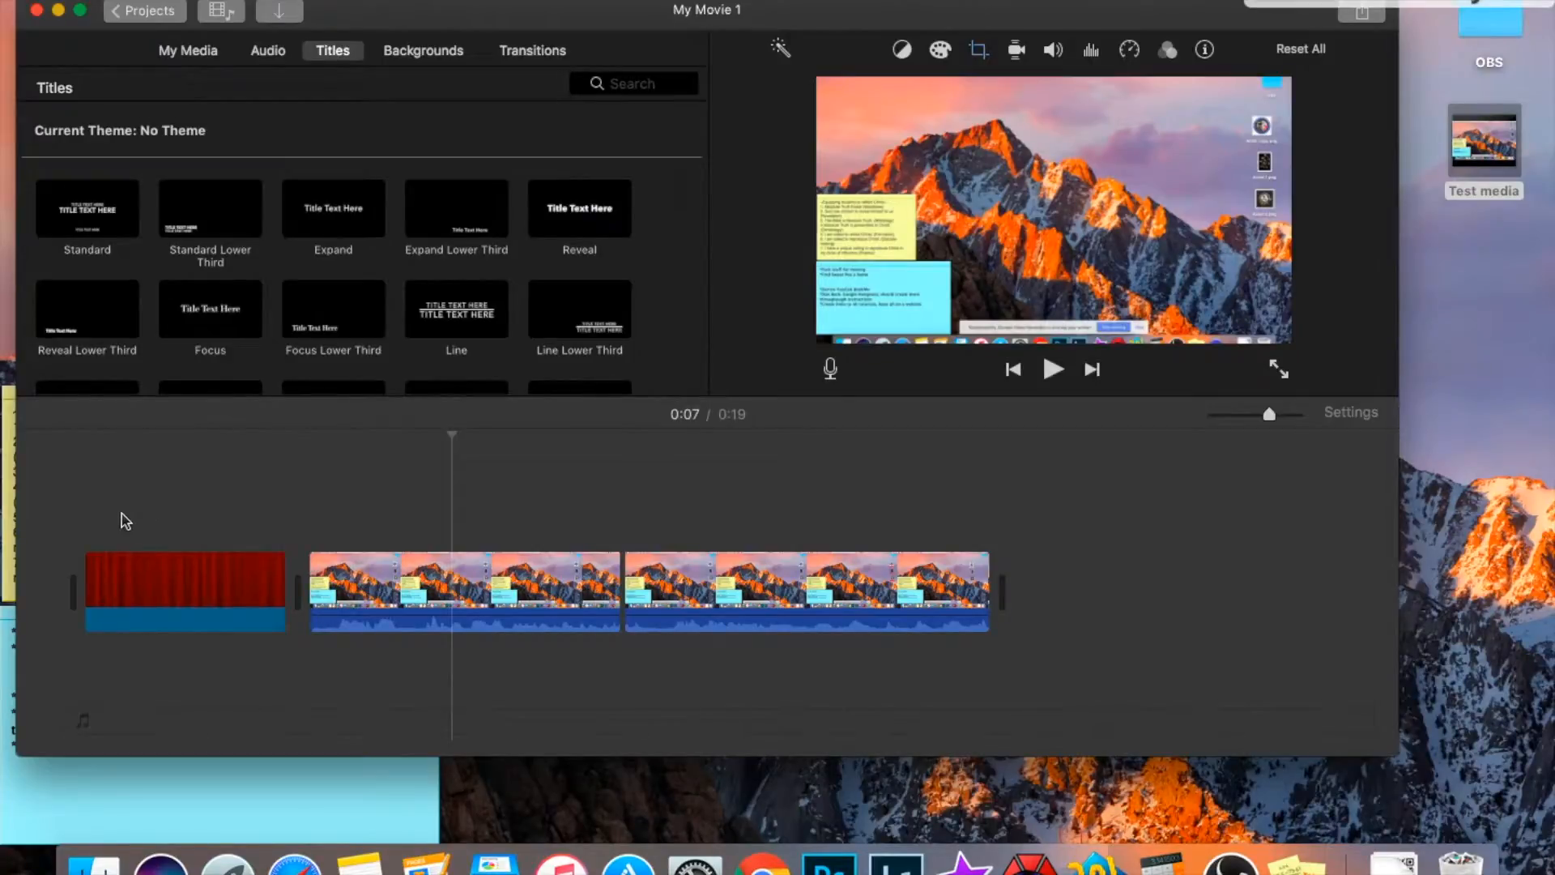
pyautogui.moveTo(121, 520); pyautogui.dragTo(122, 520)
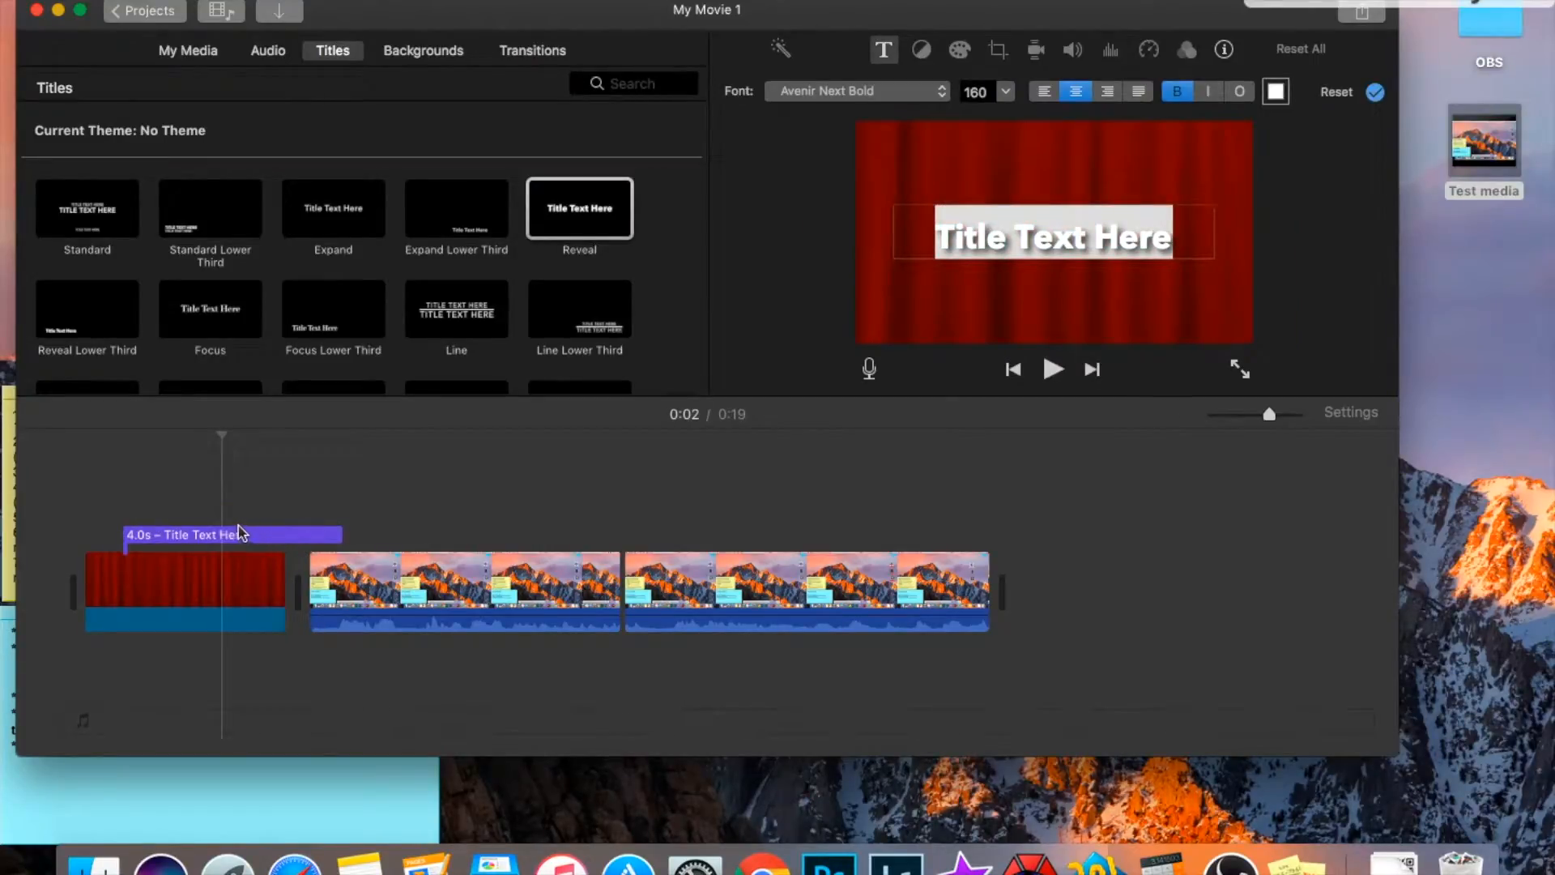
pyautogui.moveTo(168, 539); pyautogui.dragTo(130, 538)
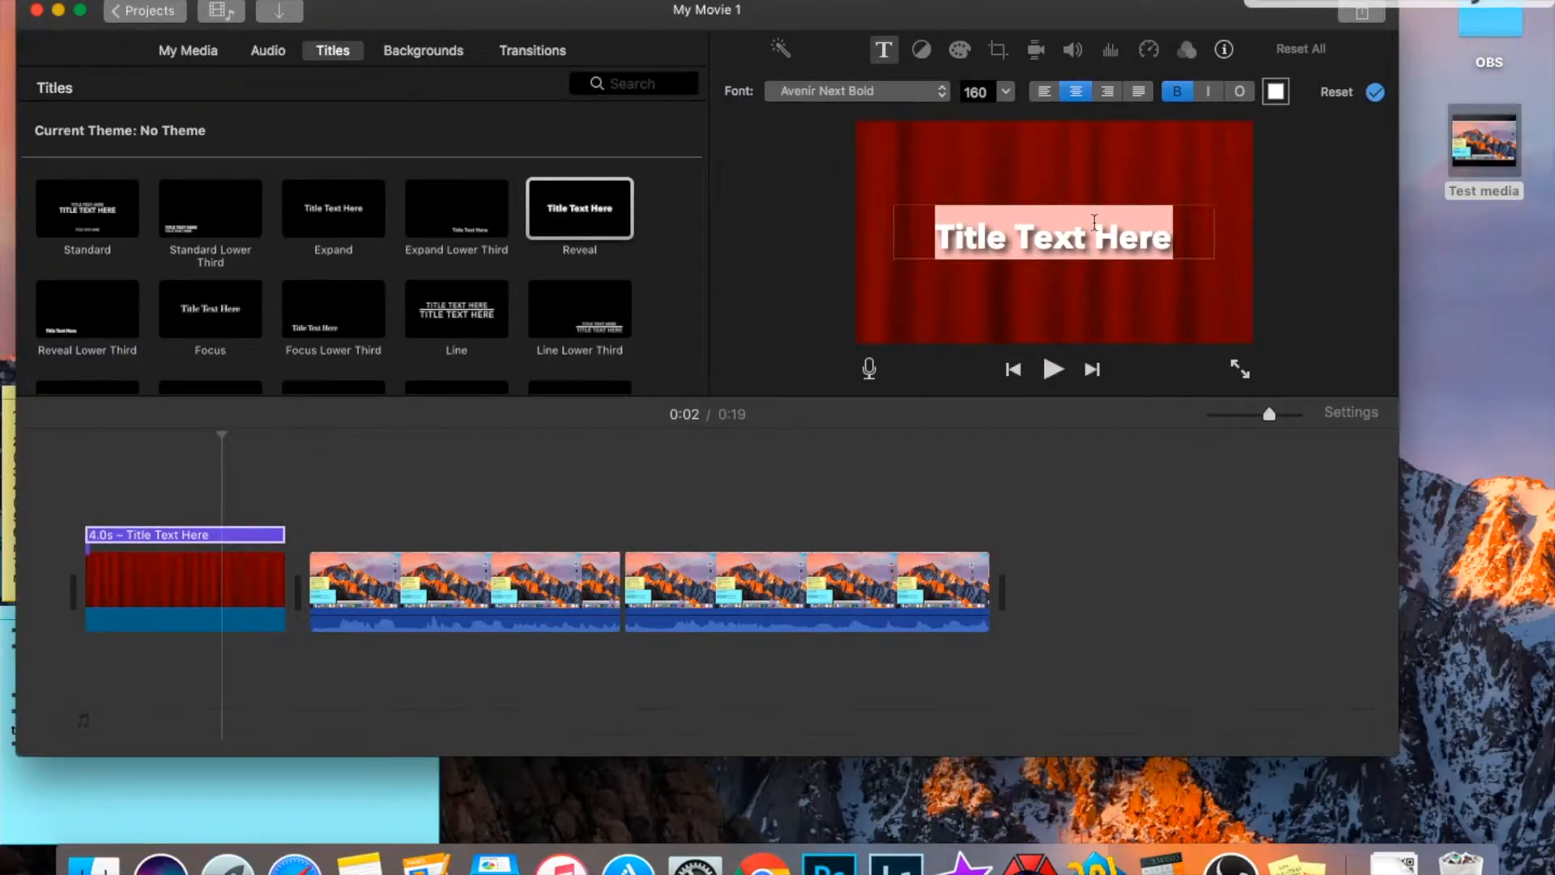
# Set the Reveal title's text to "Test media!" and apply it.
pyautogui.write('Test mei')
pyautogui.press('BackSpace')
pyautogui.write('dia!')
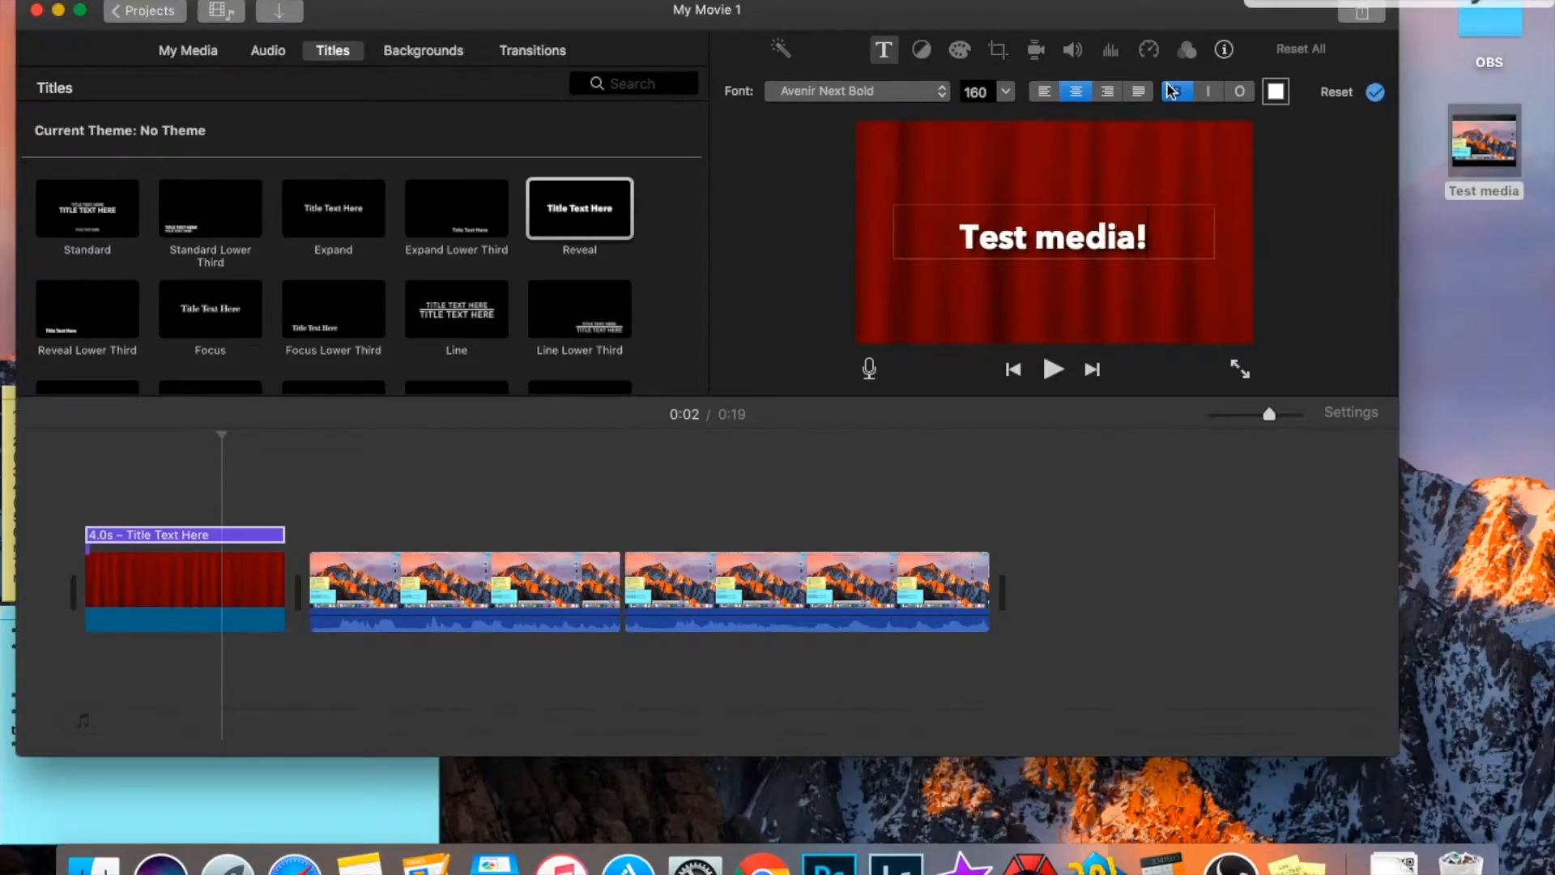
pyautogui.click(1377, 94)
# Play the opening of the movie to check the animated title over the curtain.
pyautogui.click(102, 551)
pyautogui.press('space')
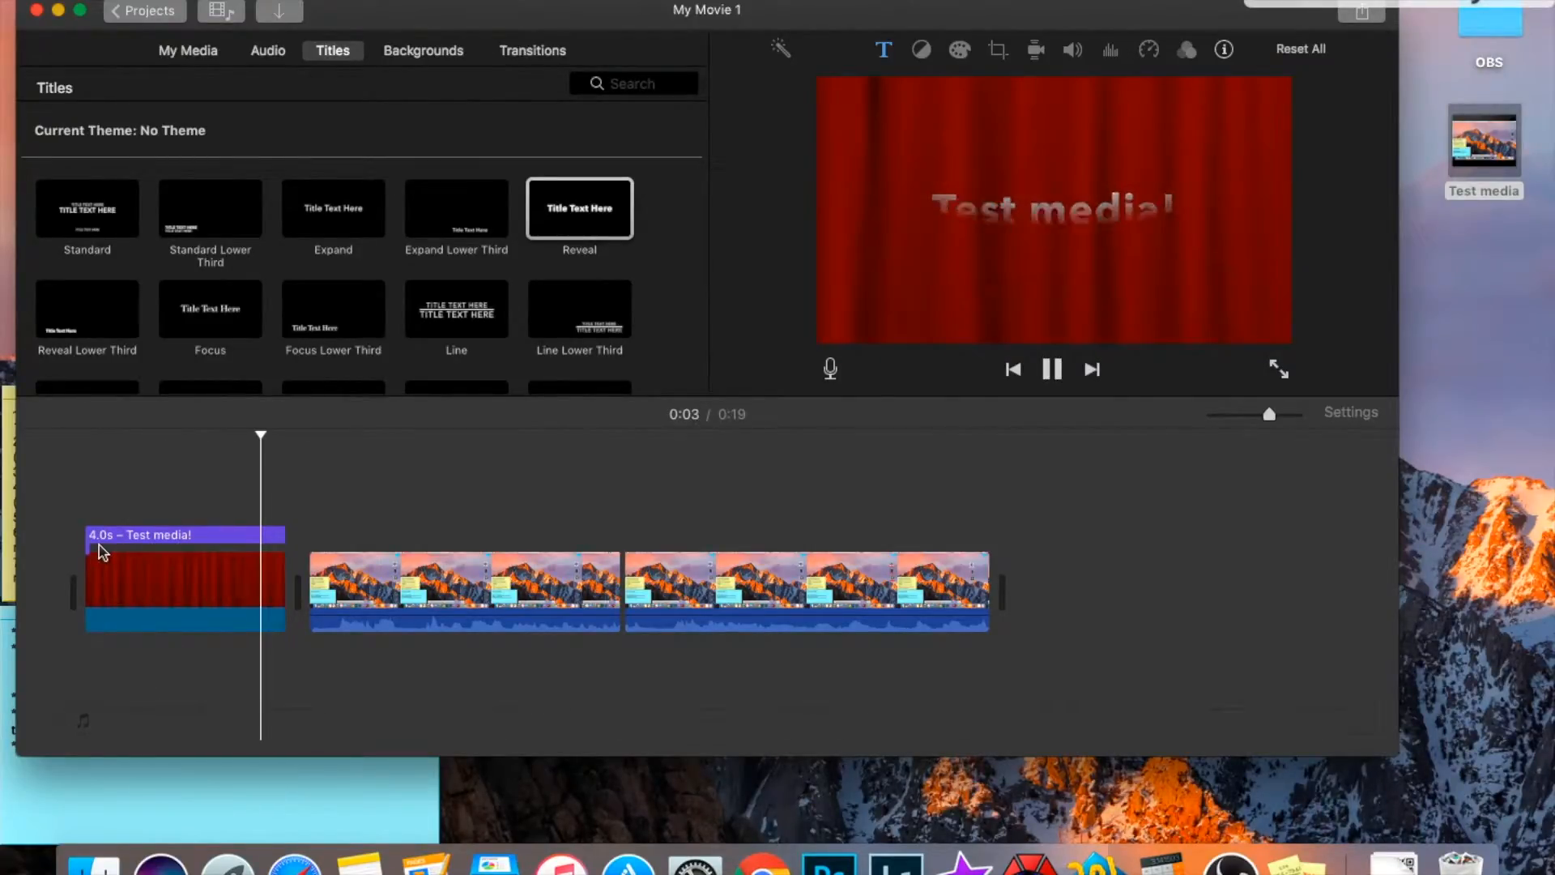
pyautogui.press('space')
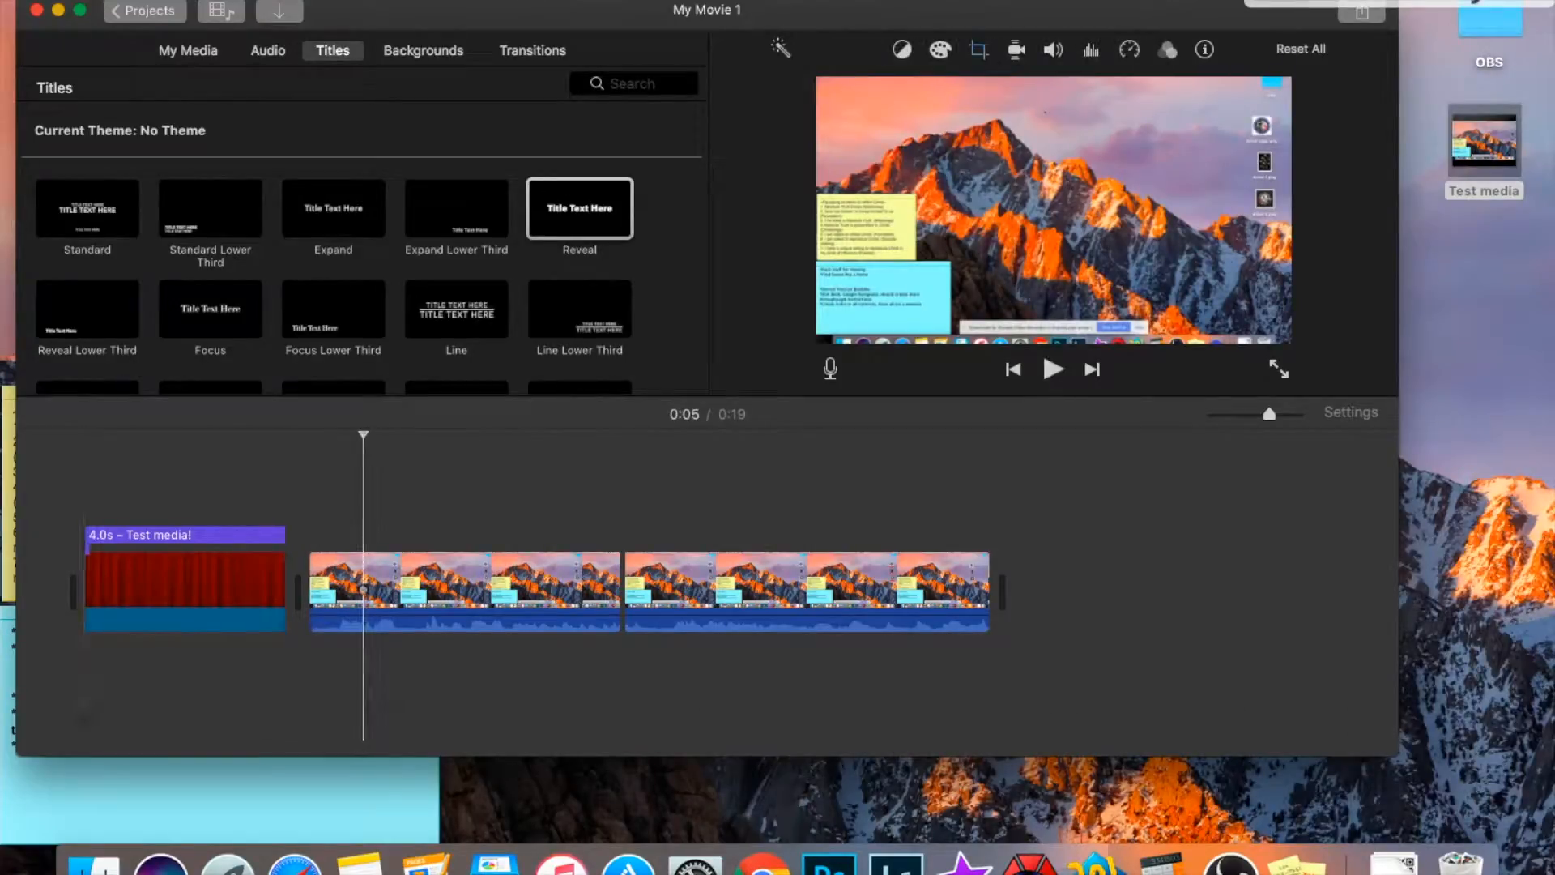
# Add a Cross Dissolve transition between the Curtain background and the first recording clip.
pyautogui.click(535, 53)
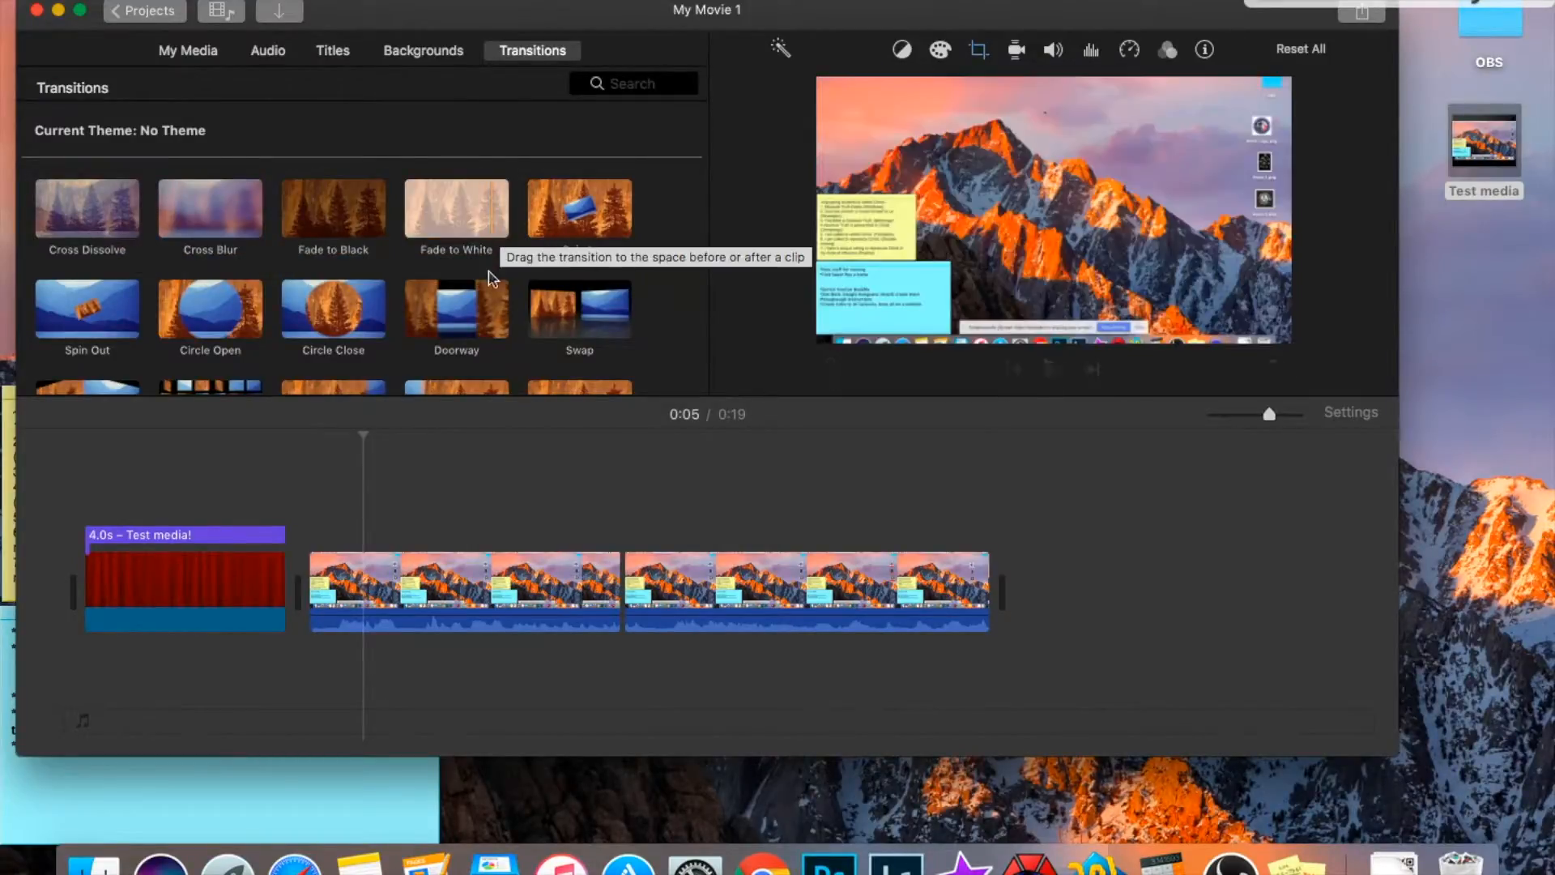
pyautogui.scroll(-2, 372, 304)
pyautogui.scroll(1, 372, 304)
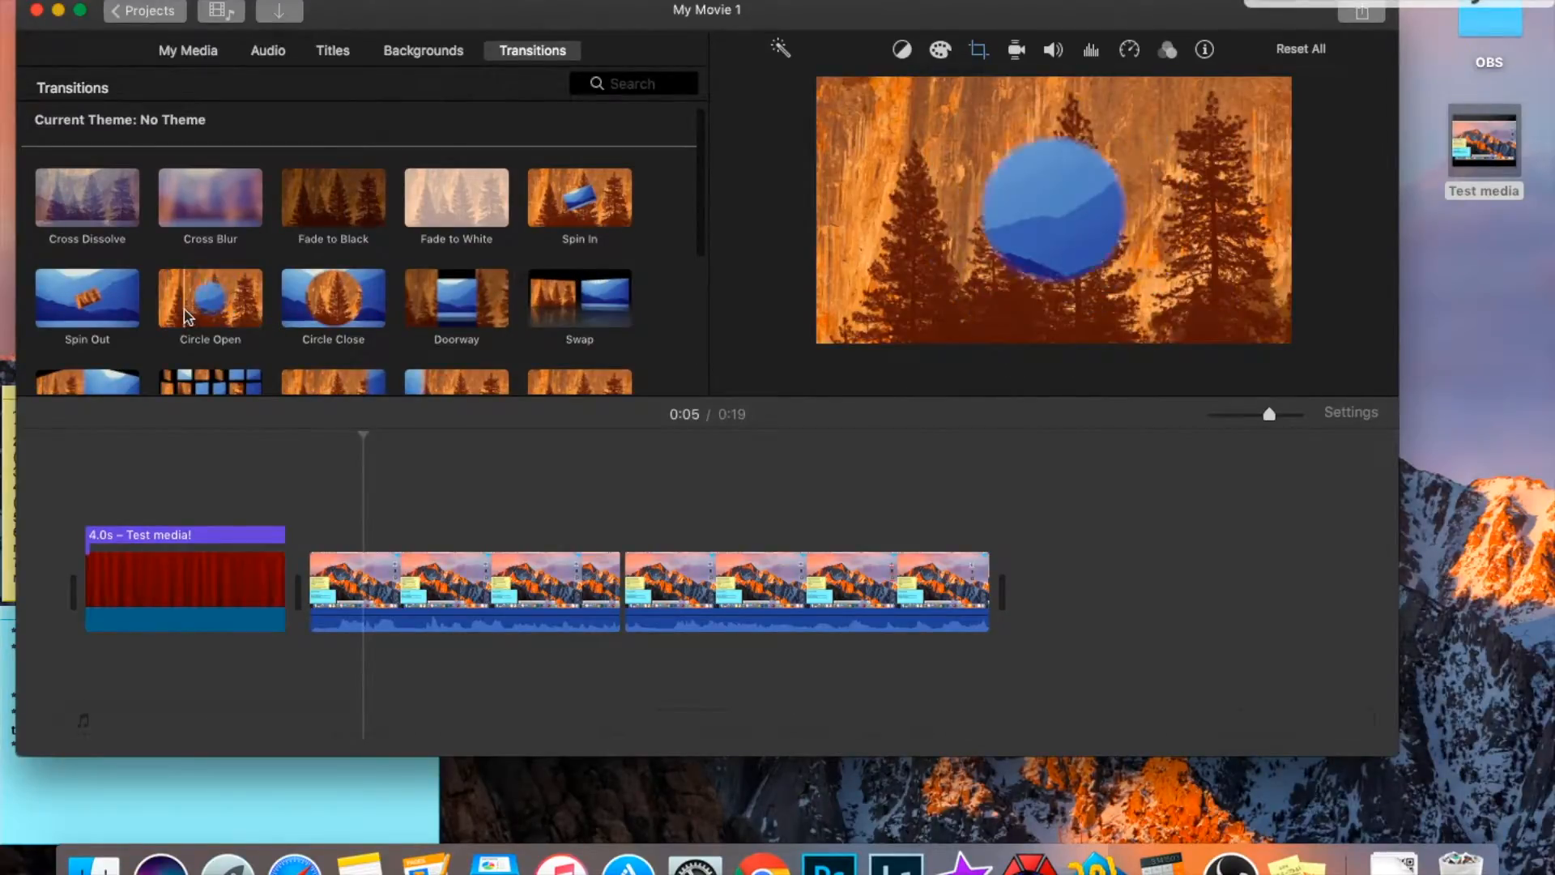
pyautogui.moveTo(86, 197); pyautogui.dragTo(241, 585)
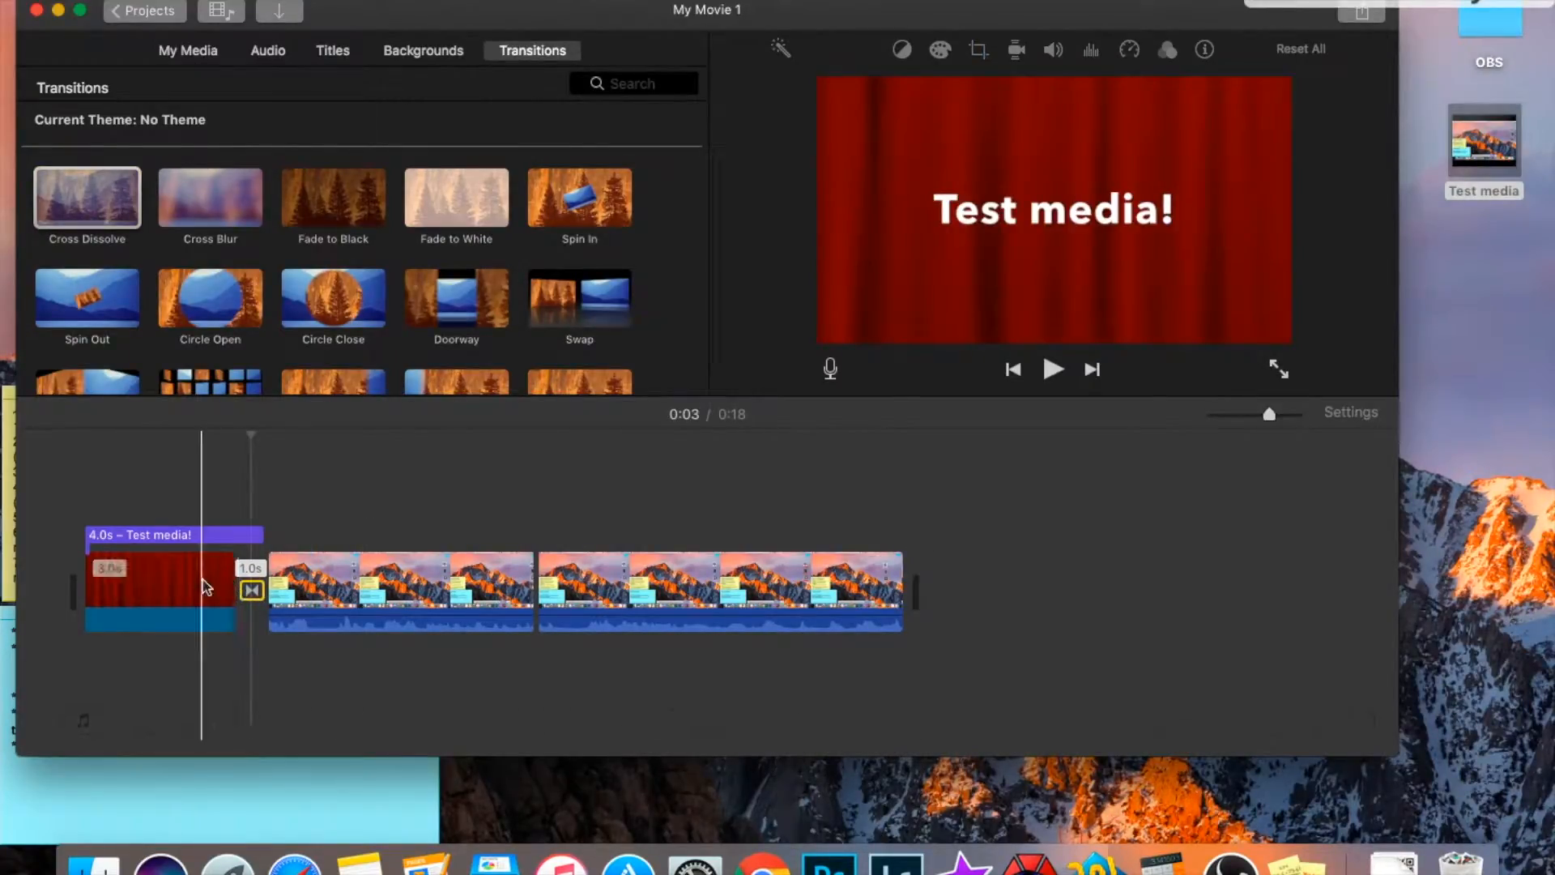
# Play the movie from the Curtain background through the Cross Dissolve to check the transition.
pyautogui.click(201, 585)
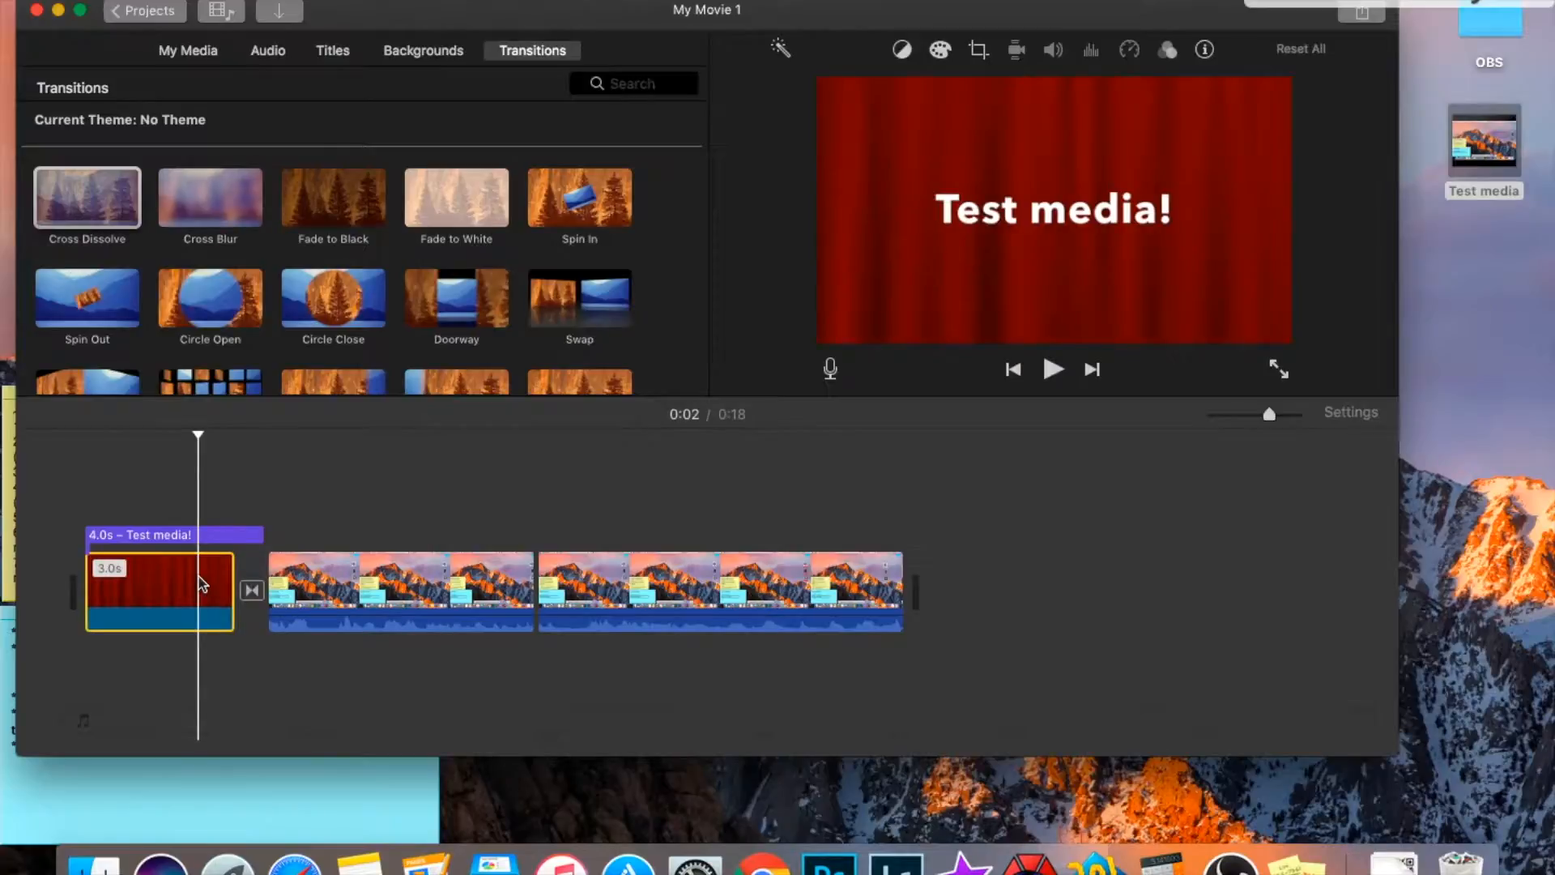
pyautogui.press('space')
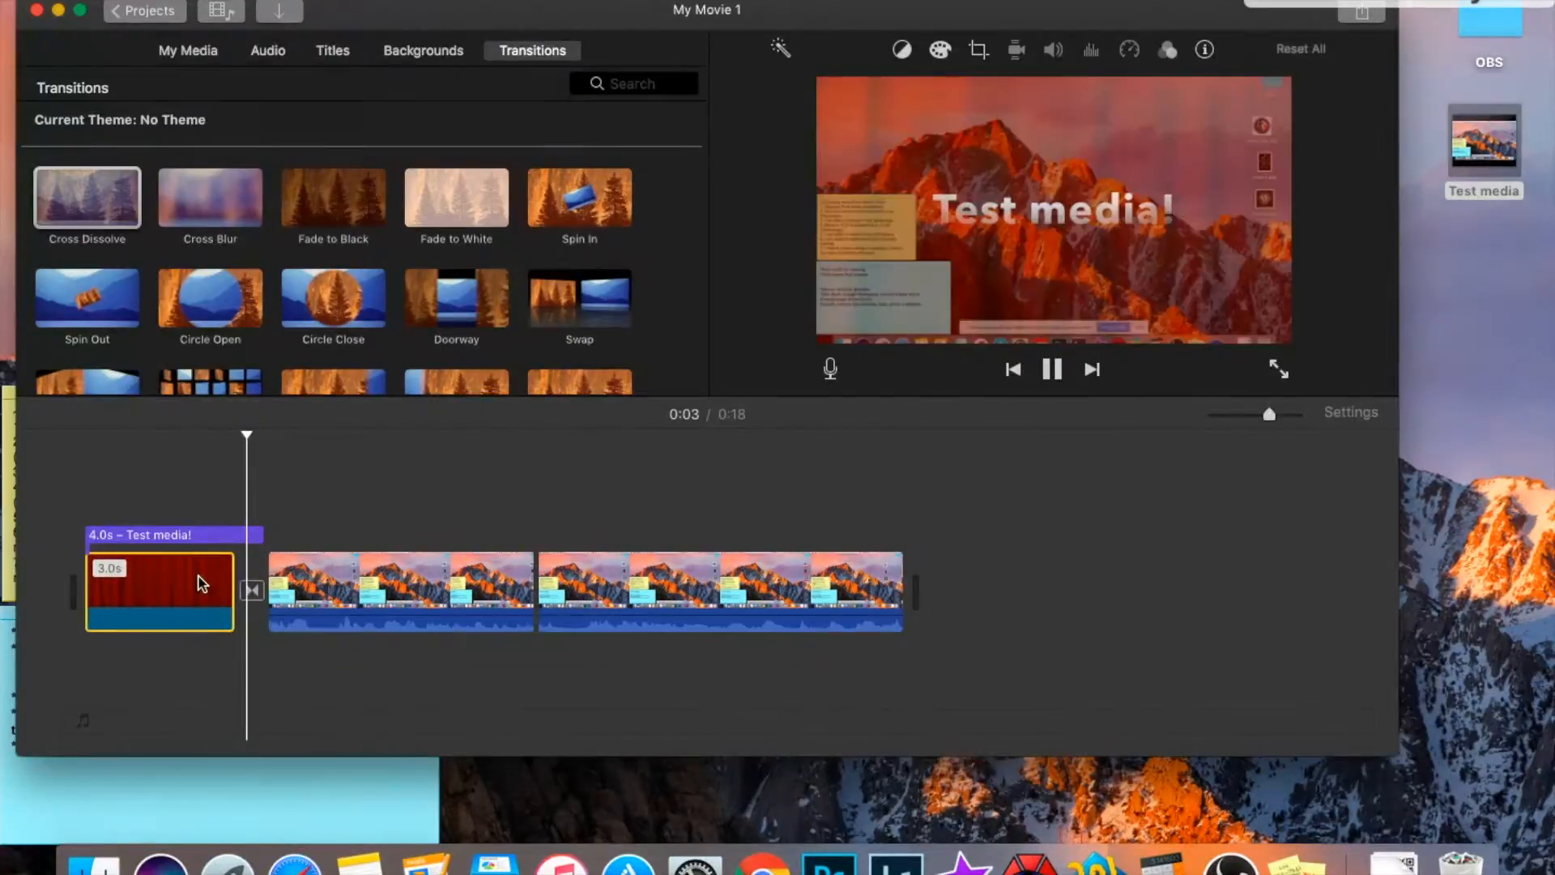
pyautogui.press('space')
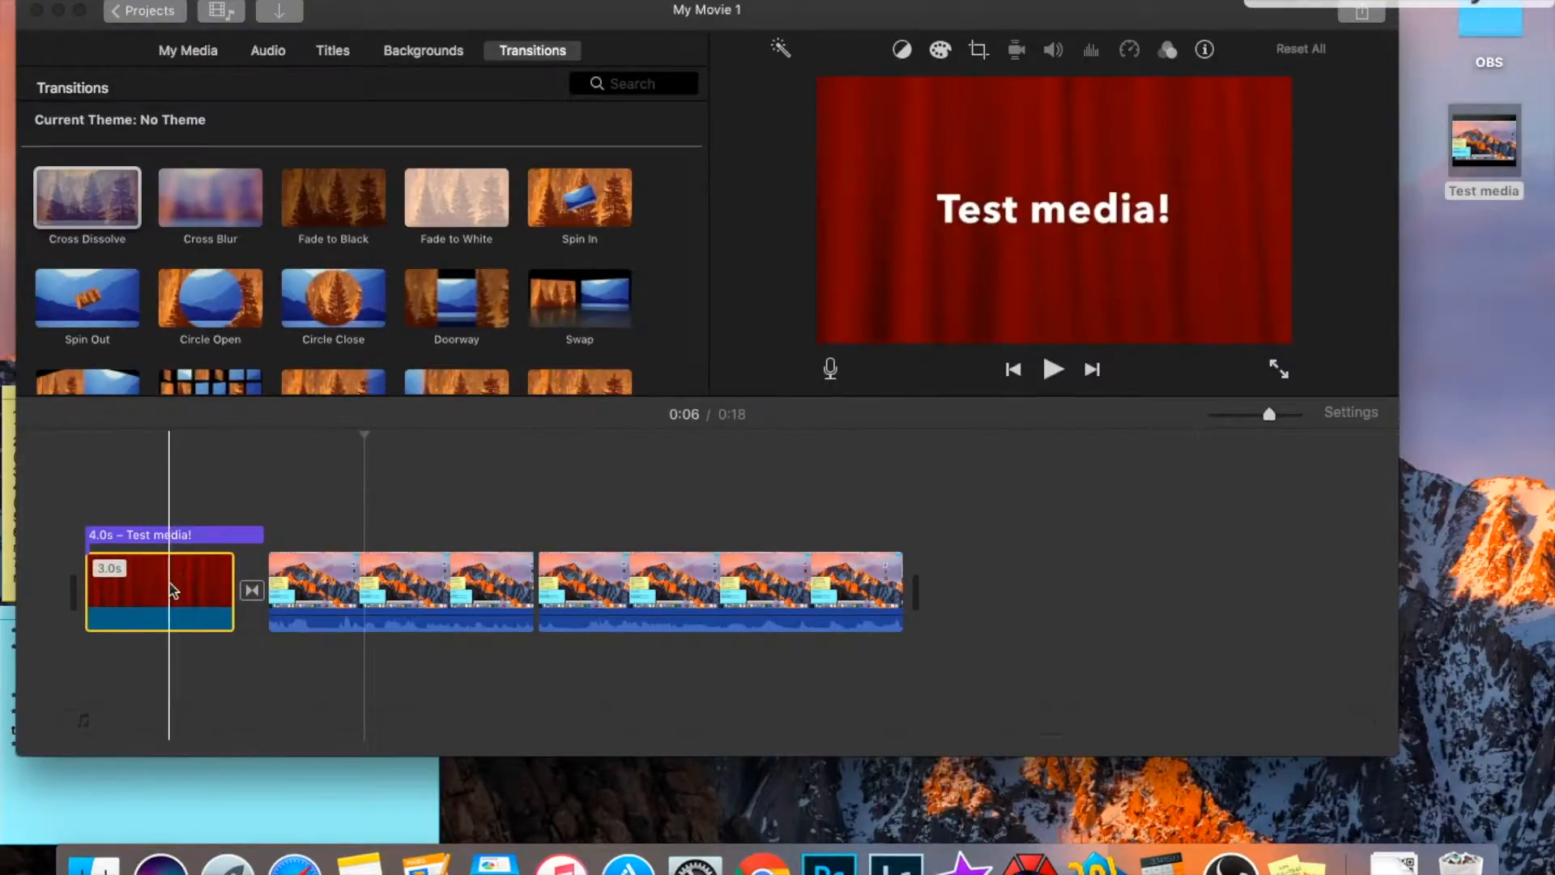
pyautogui.click(215, 536)
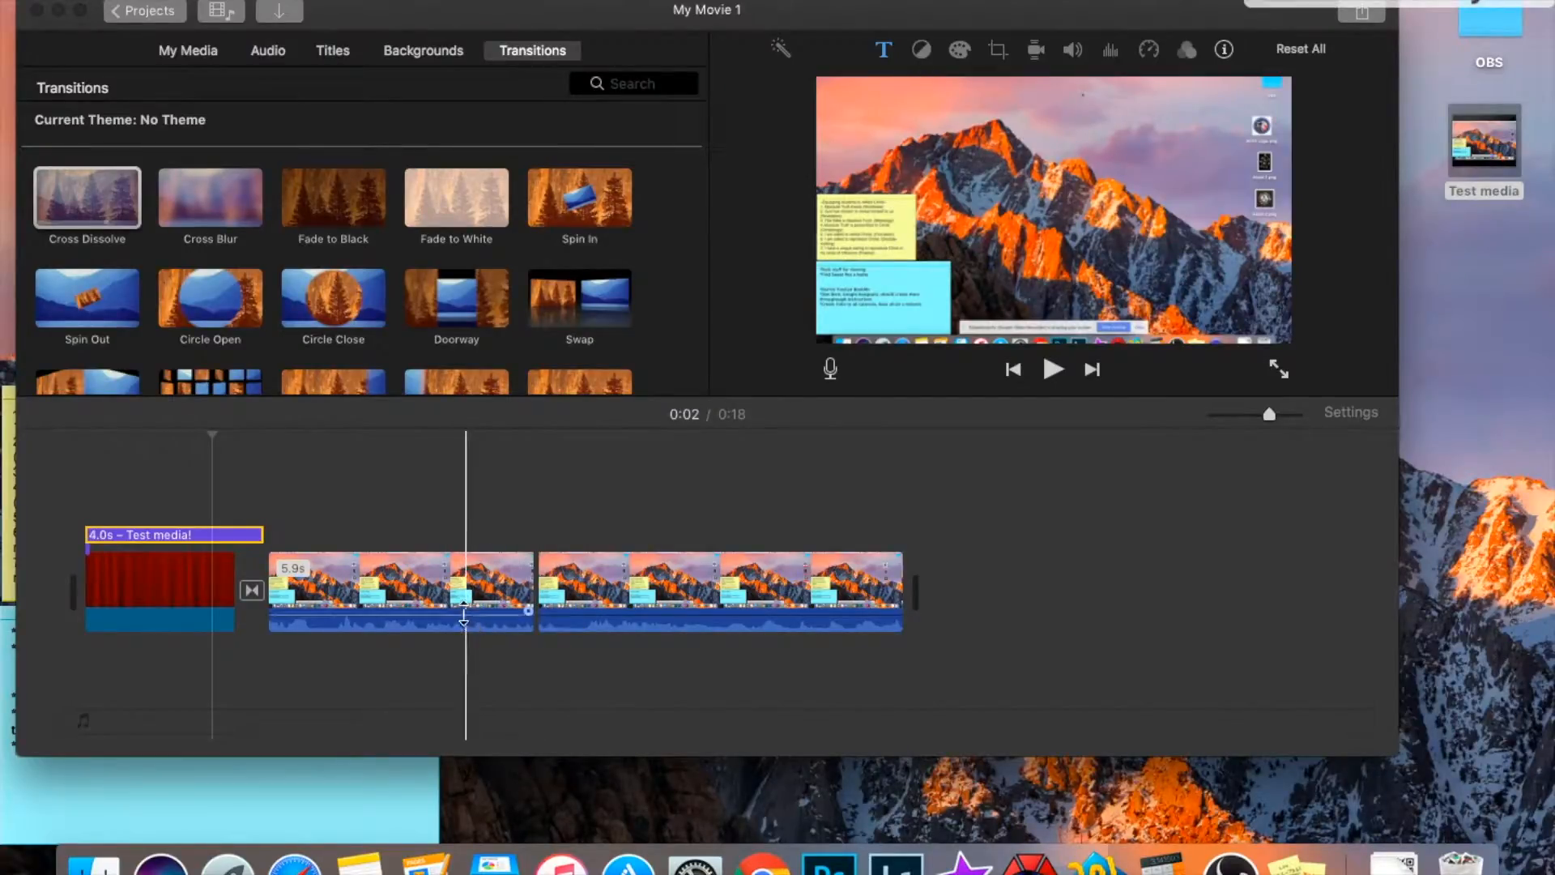
# Detach the audio from the first recording clip and delete the detached audio track.
pyautogui.click(484, 595)
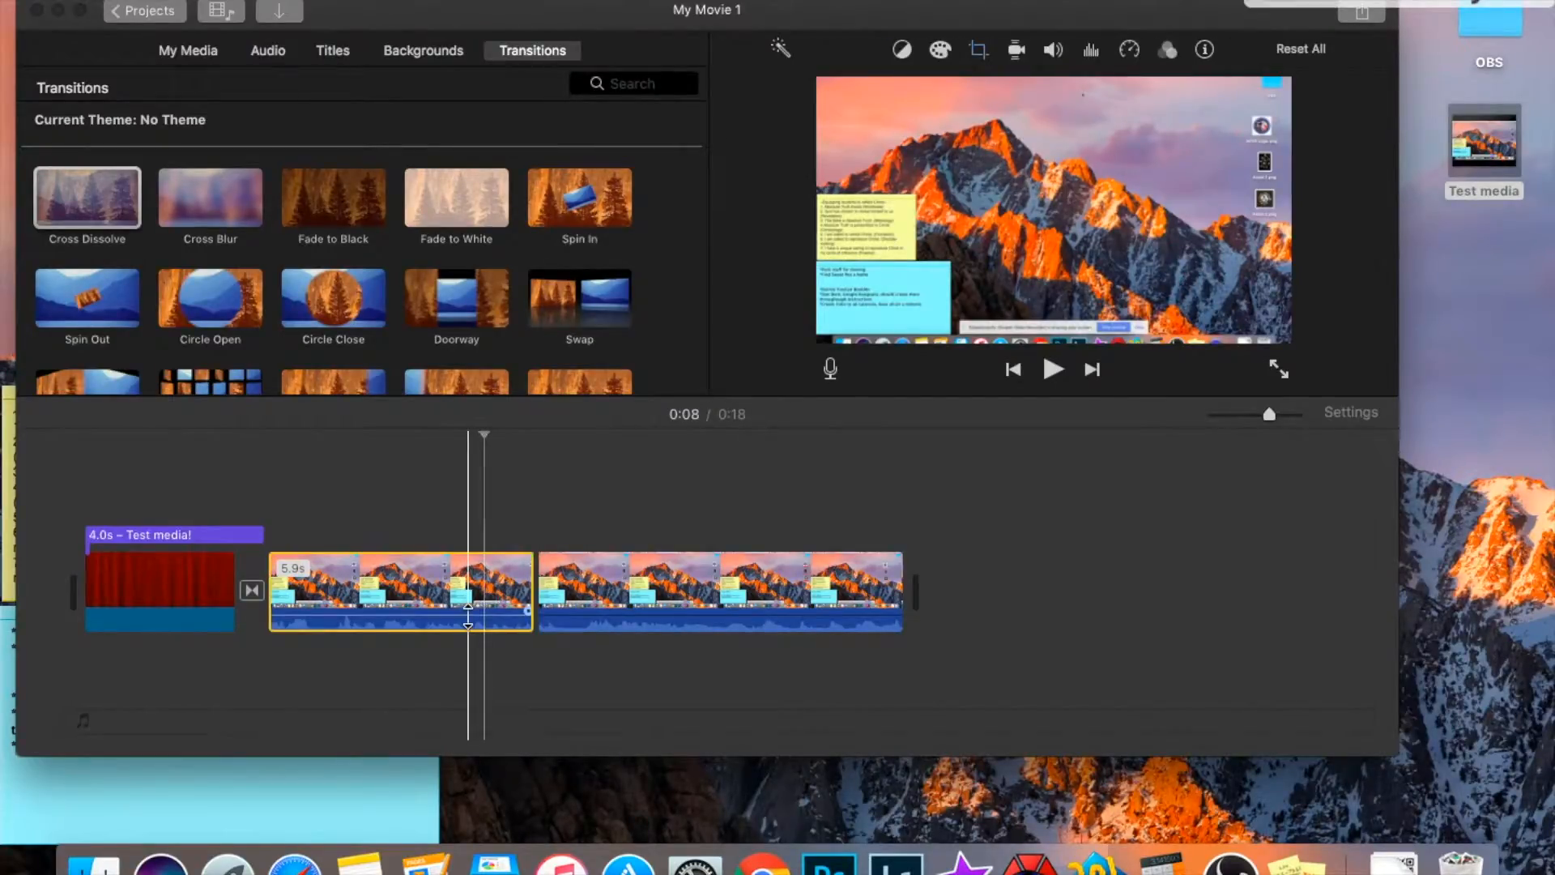
pyautogui.rightClick(493, 594)
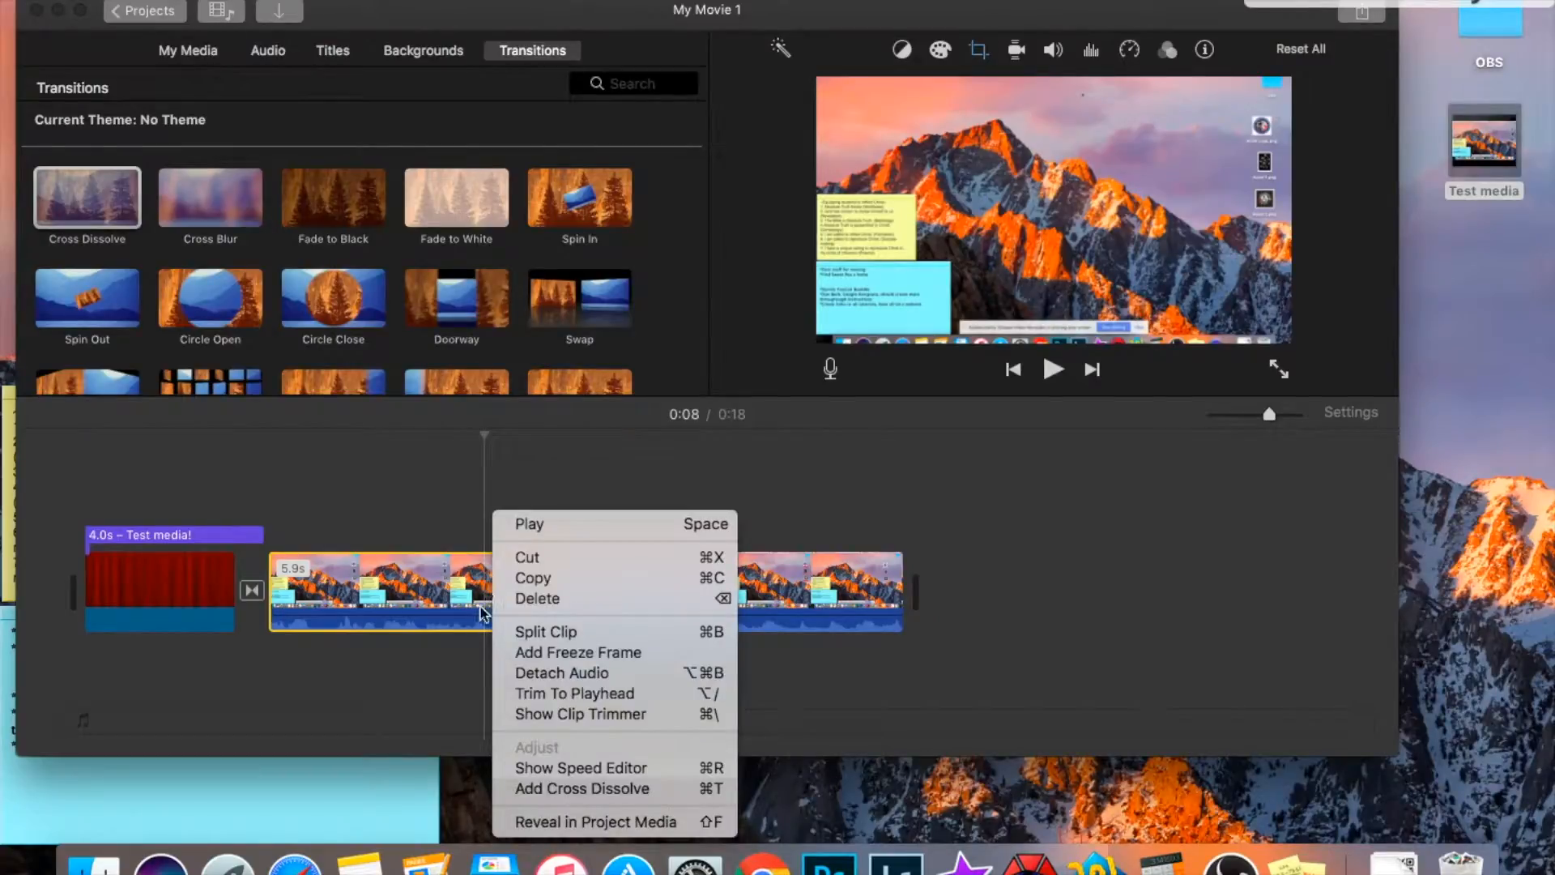
pyautogui.click(578, 680)
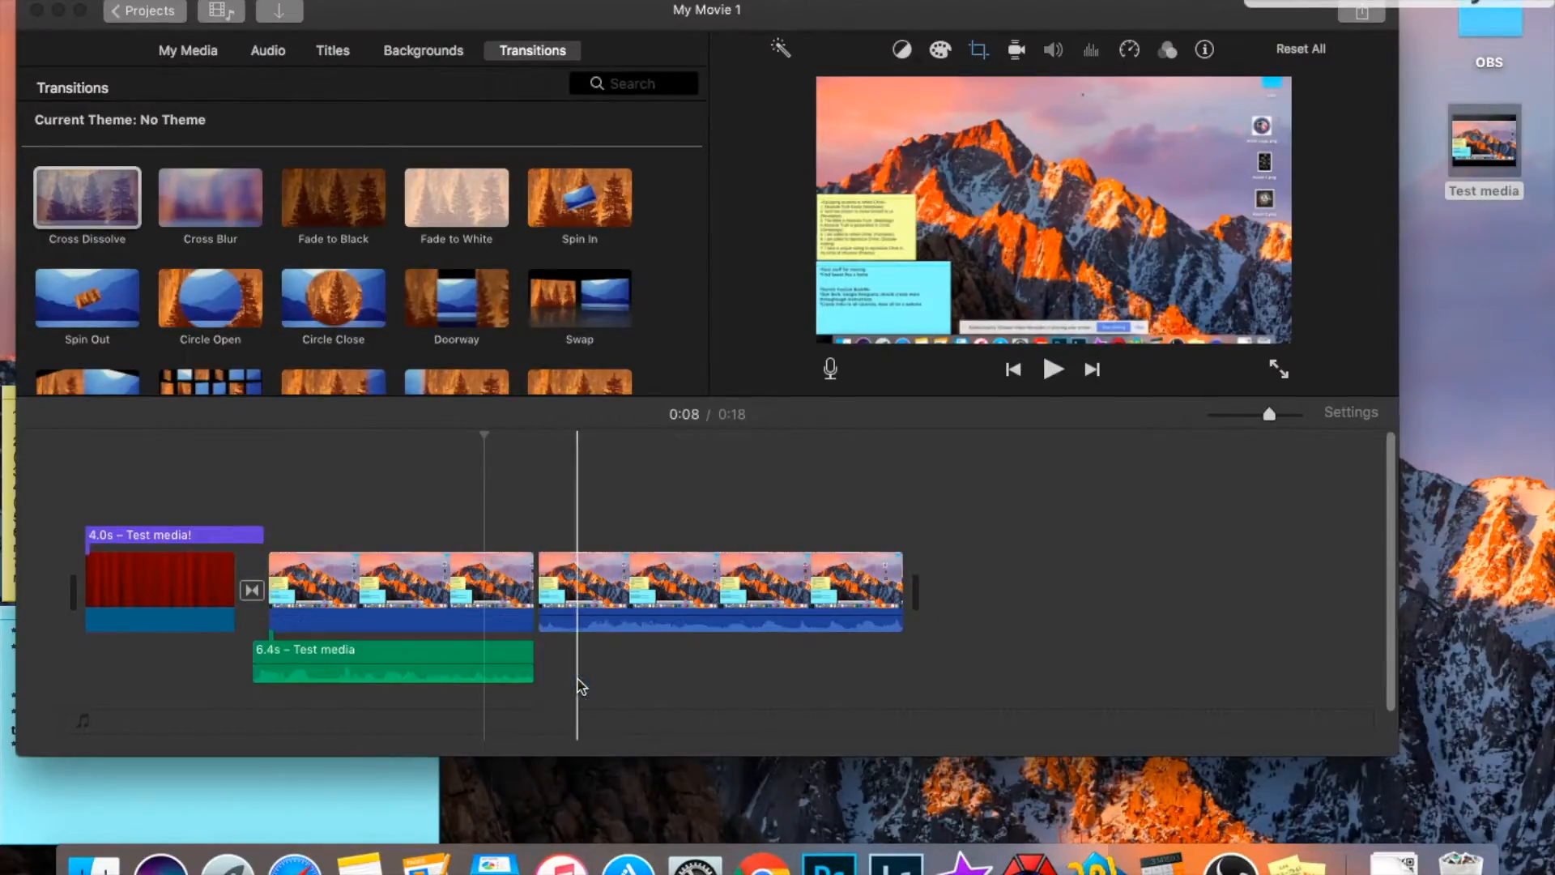
pyautogui.click(451, 663)
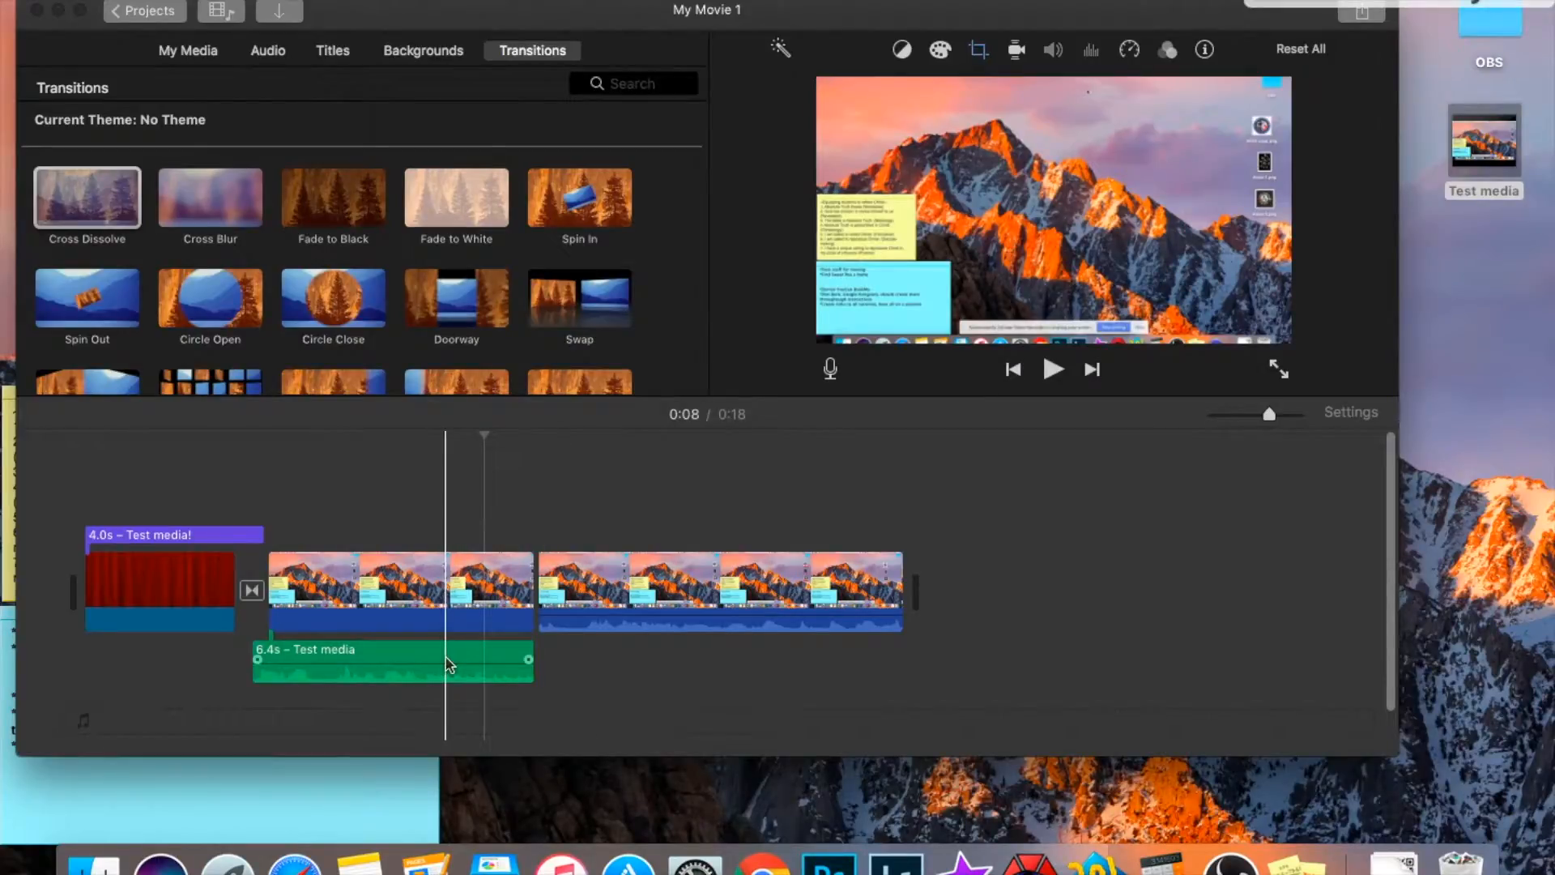
pyautogui.click(448, 664)
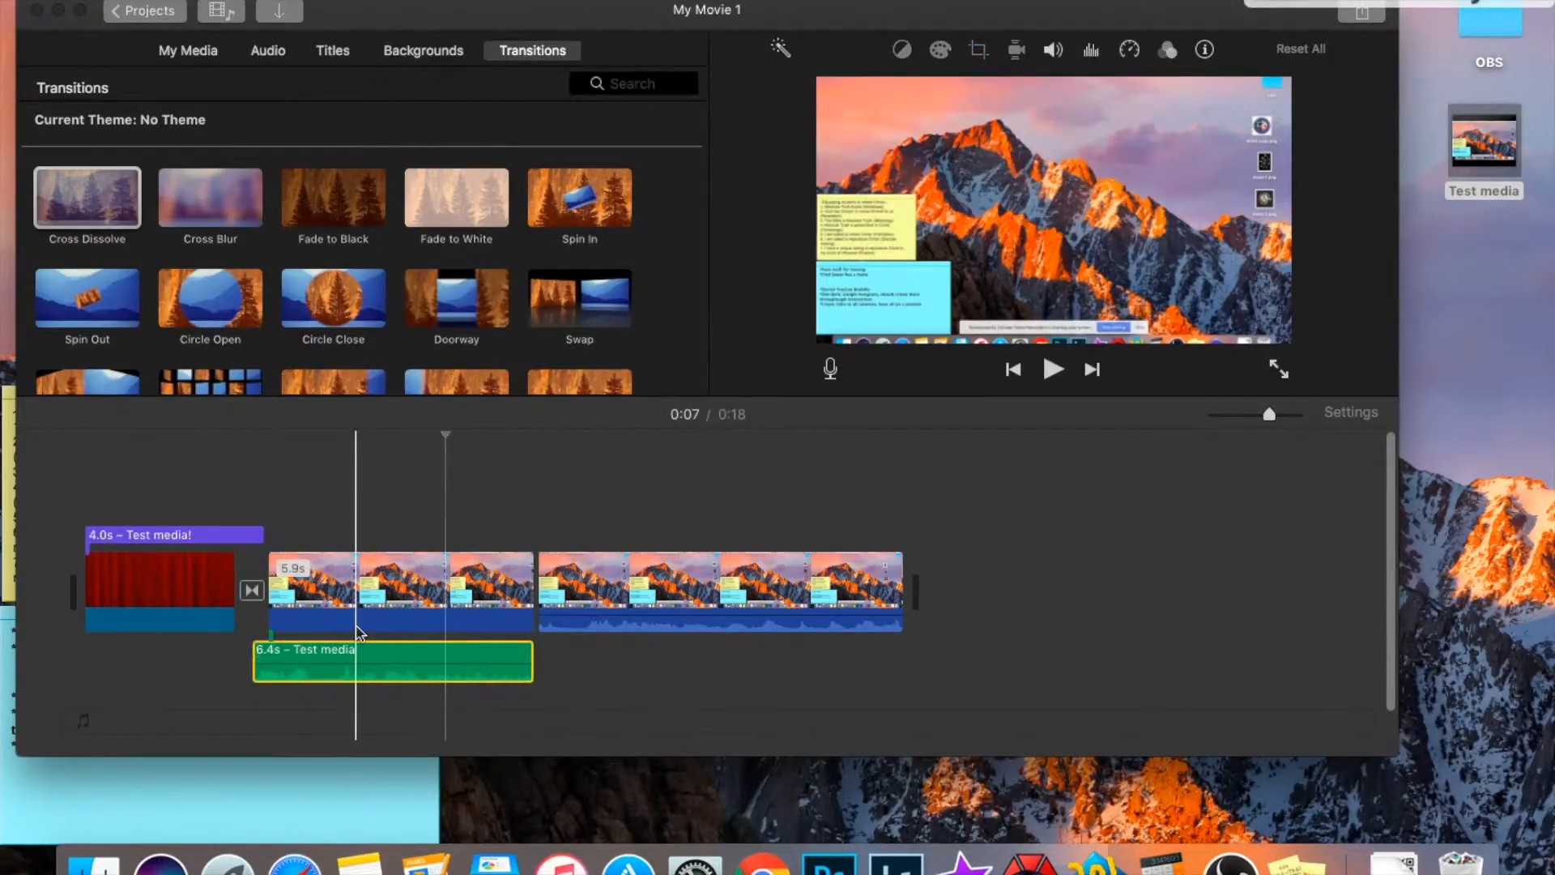
pyautogui.click(430, 660)
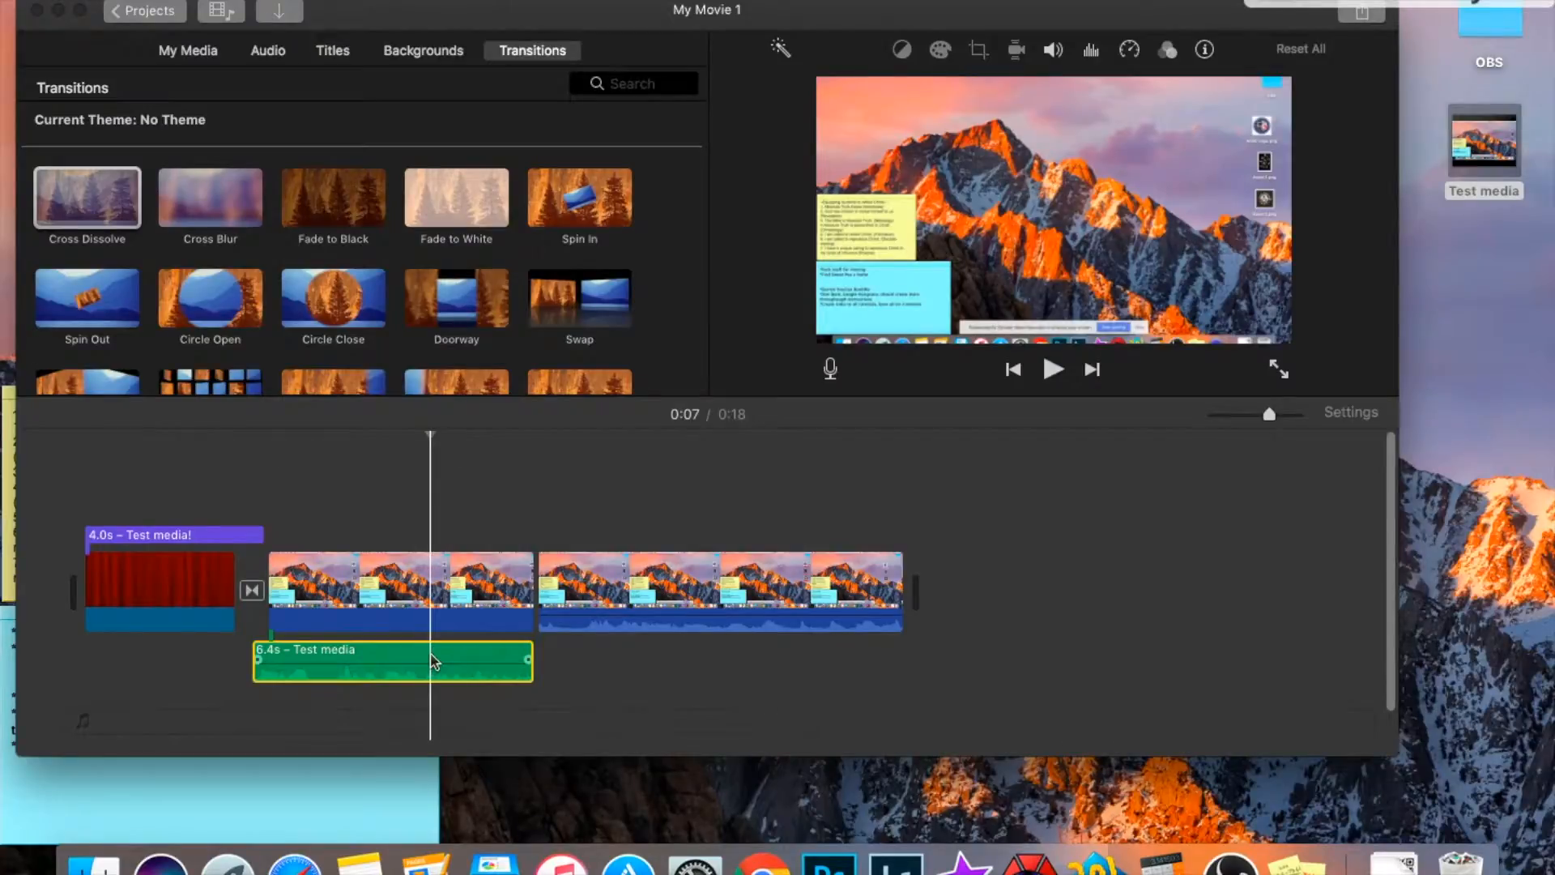
pyautogui.press('Delete')
# Detach the second recording clip's audio and delete the detached track.
pyautogui.click(611, 596)
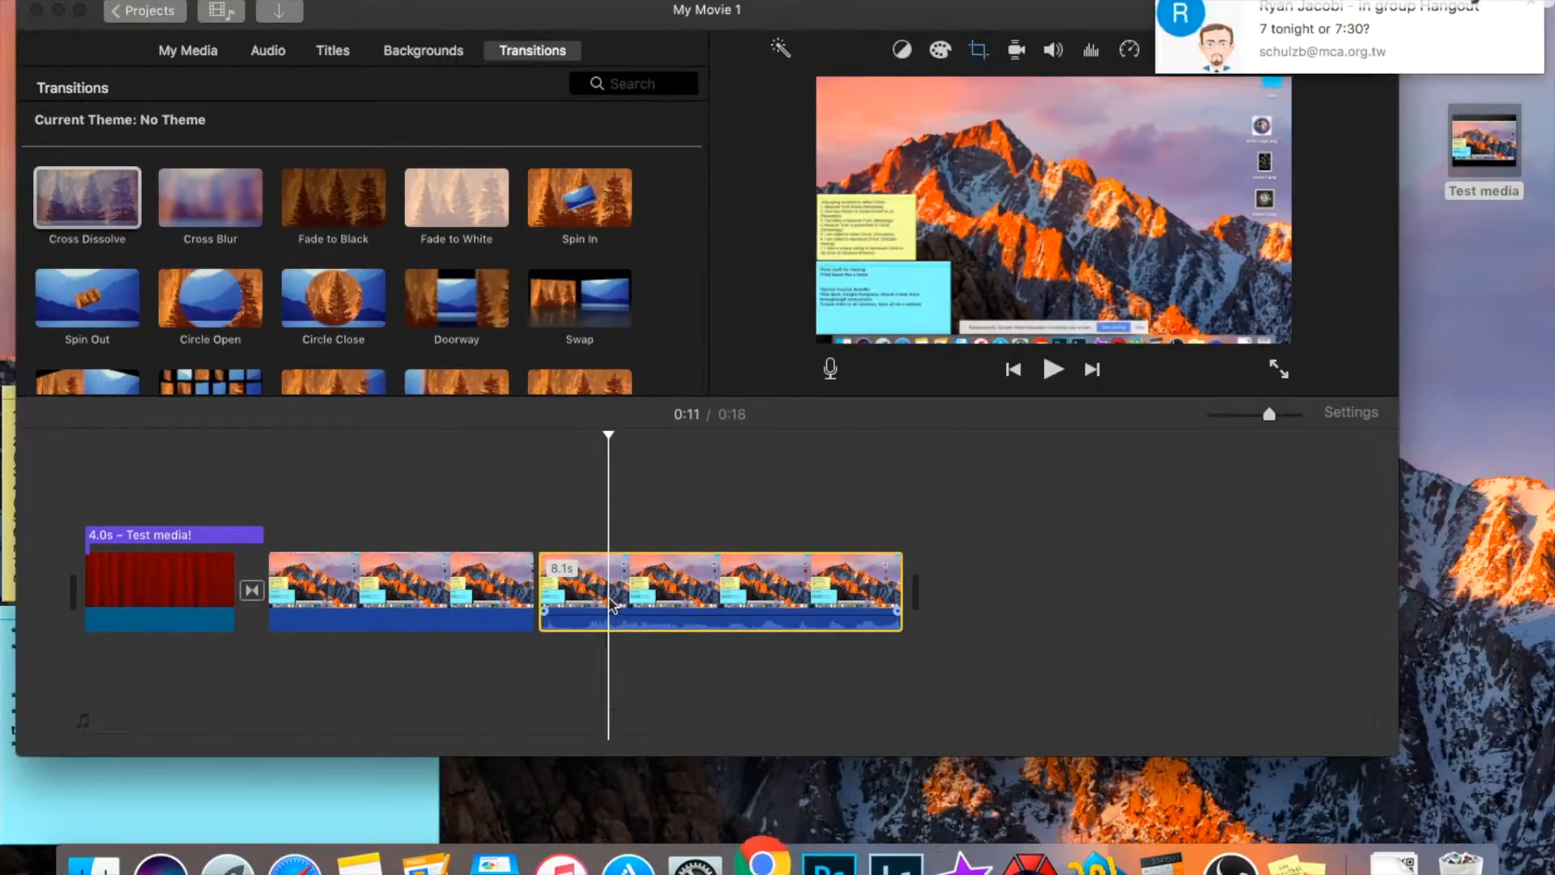
pyautogui.rightClick(607, 596)
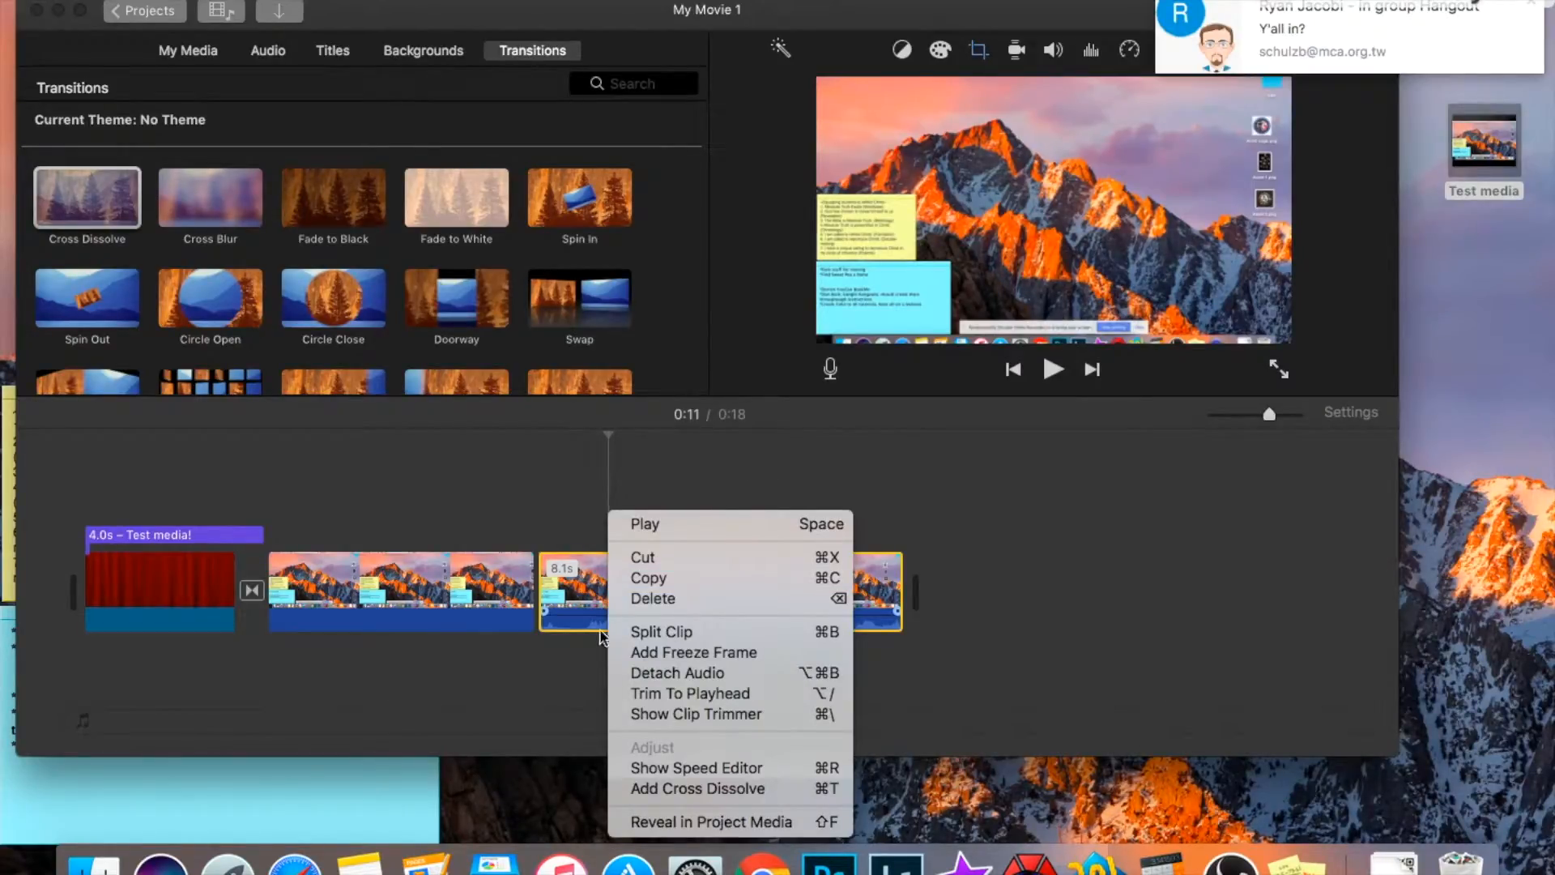
pyautogui.click(634, 672)
pyautogui.click(625, 667)
pyautogui.press('Delete')
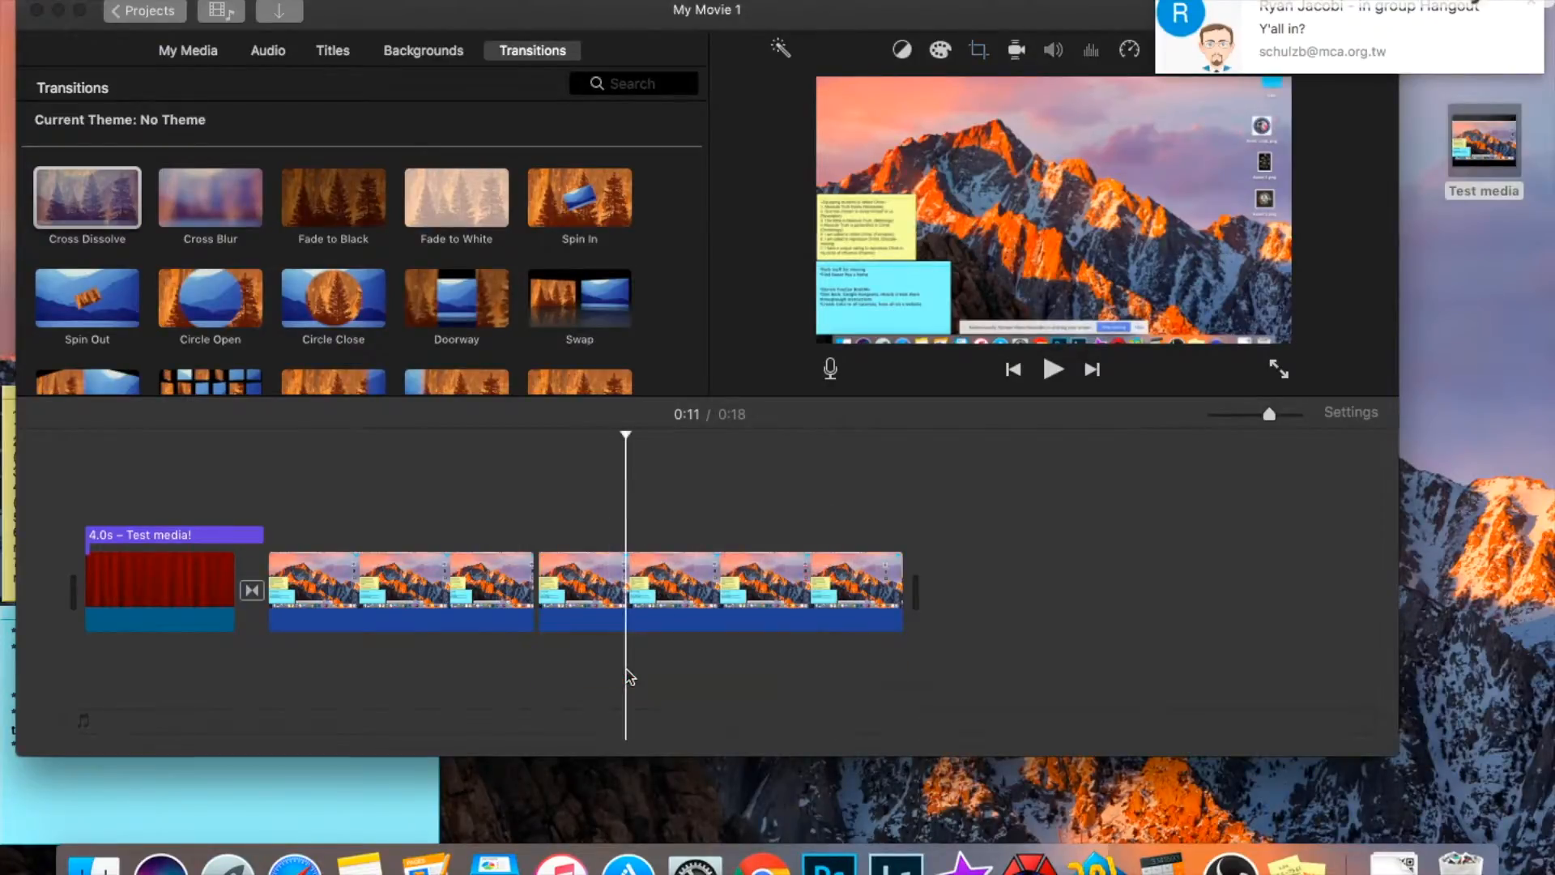
# Prepare a voiceover at the start of the first recording clip, with System Setting as the input source.
pyautogui.click(267, 540)
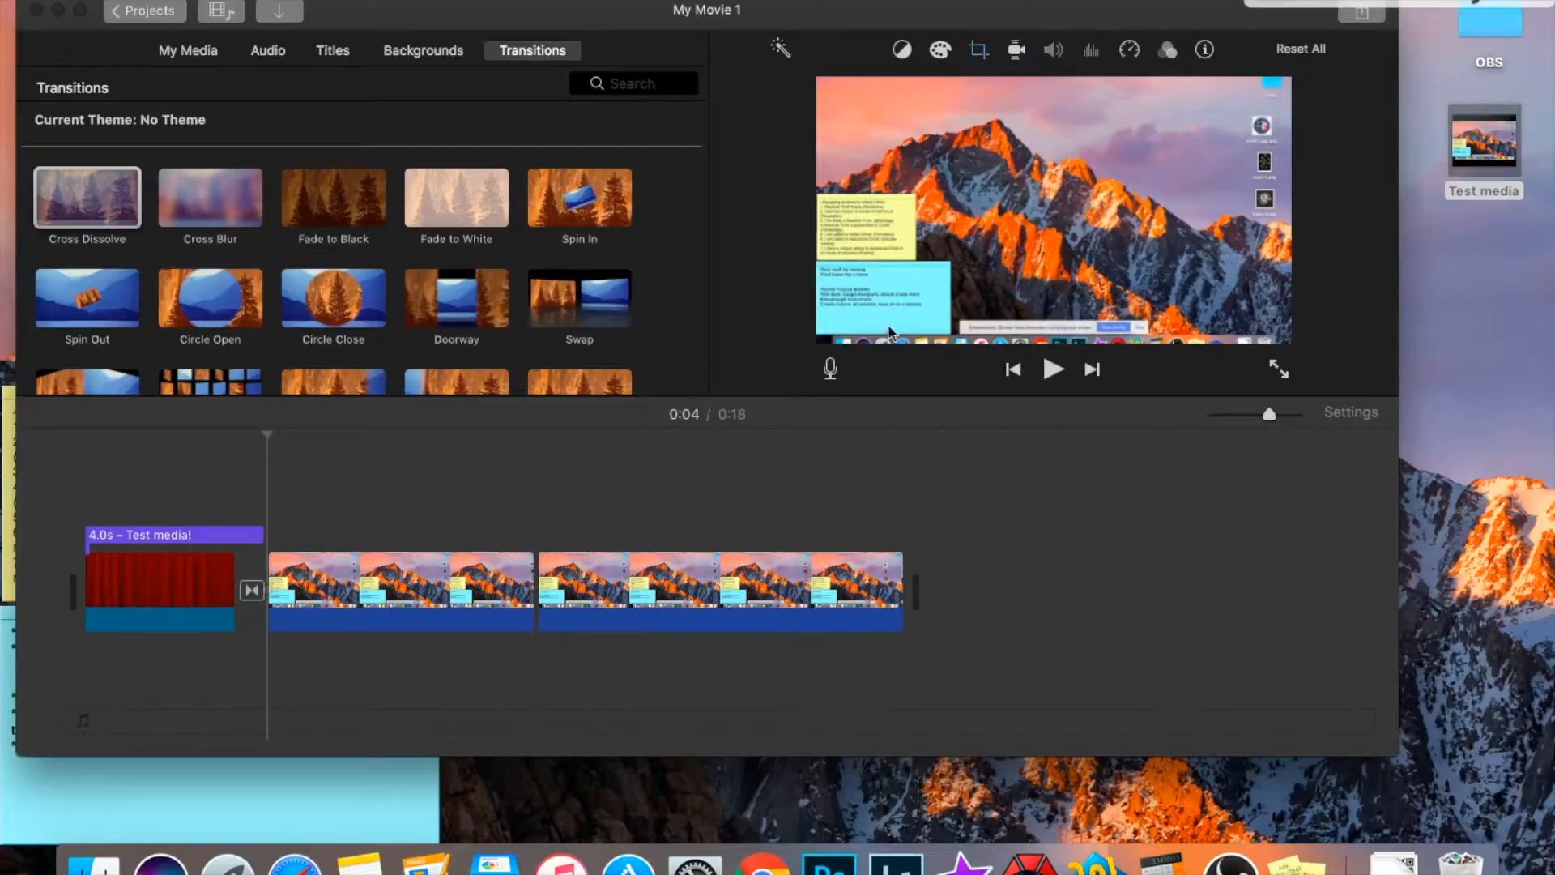
pyautogui.click(831, 371)
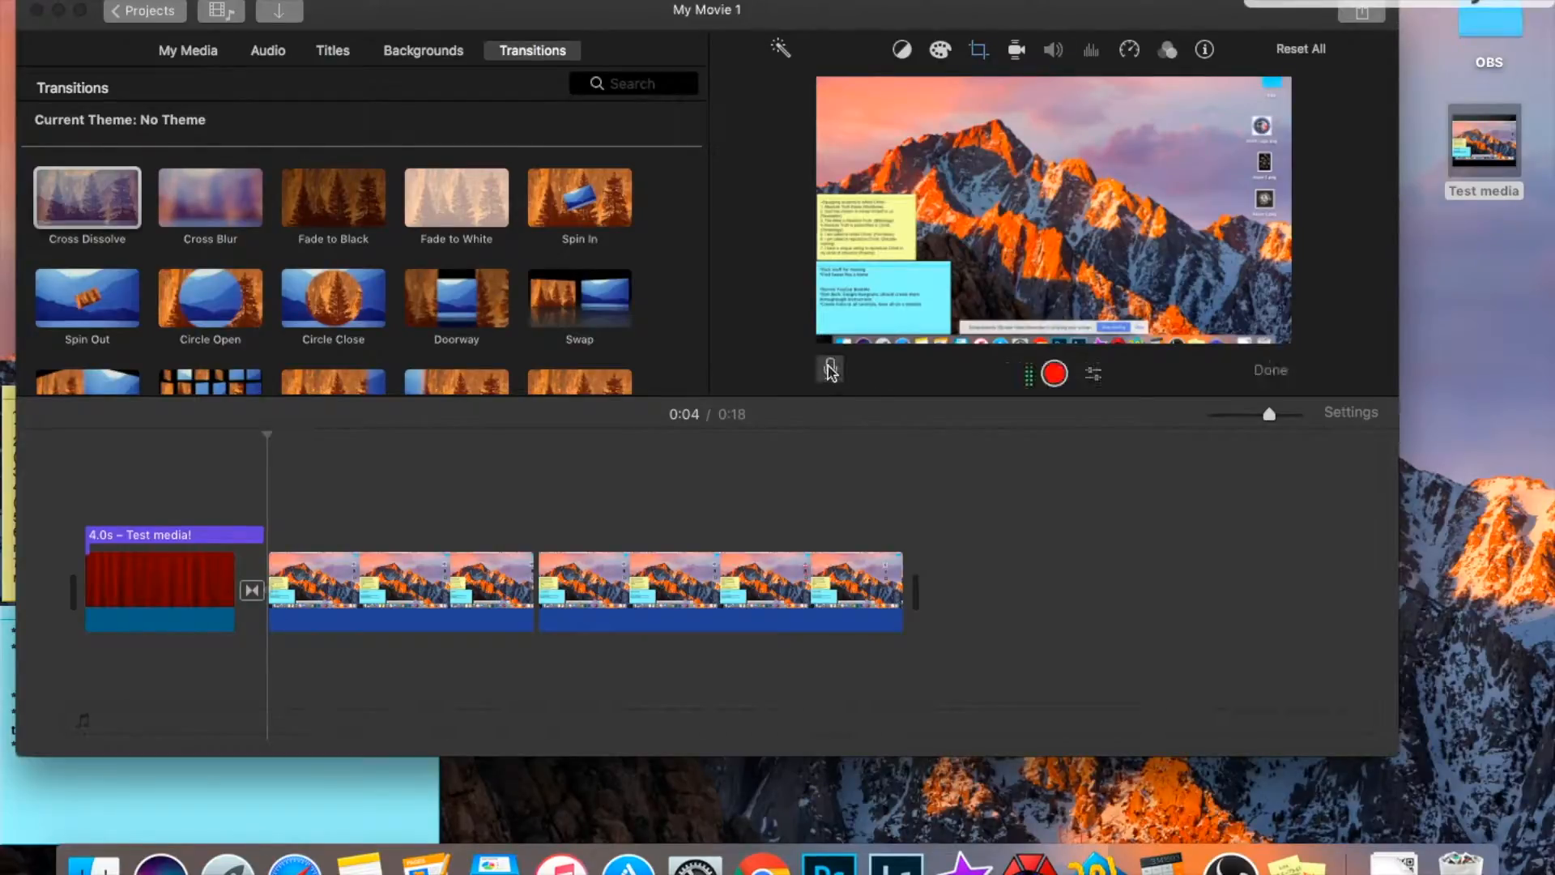
pyautogui.click(1092, 375)
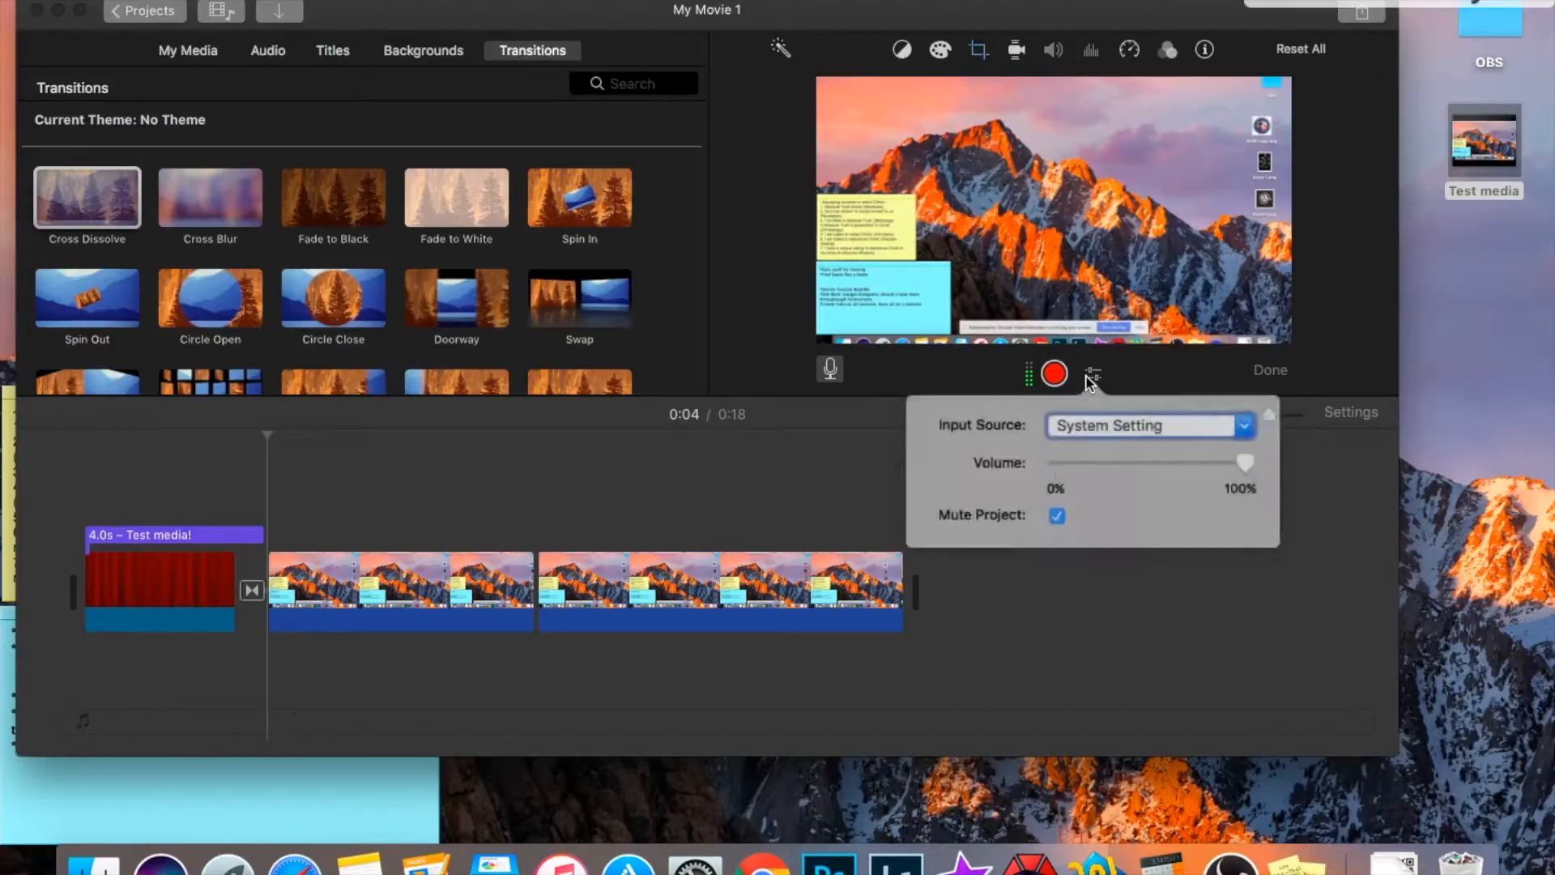
pyautogui.click(1134, 424)
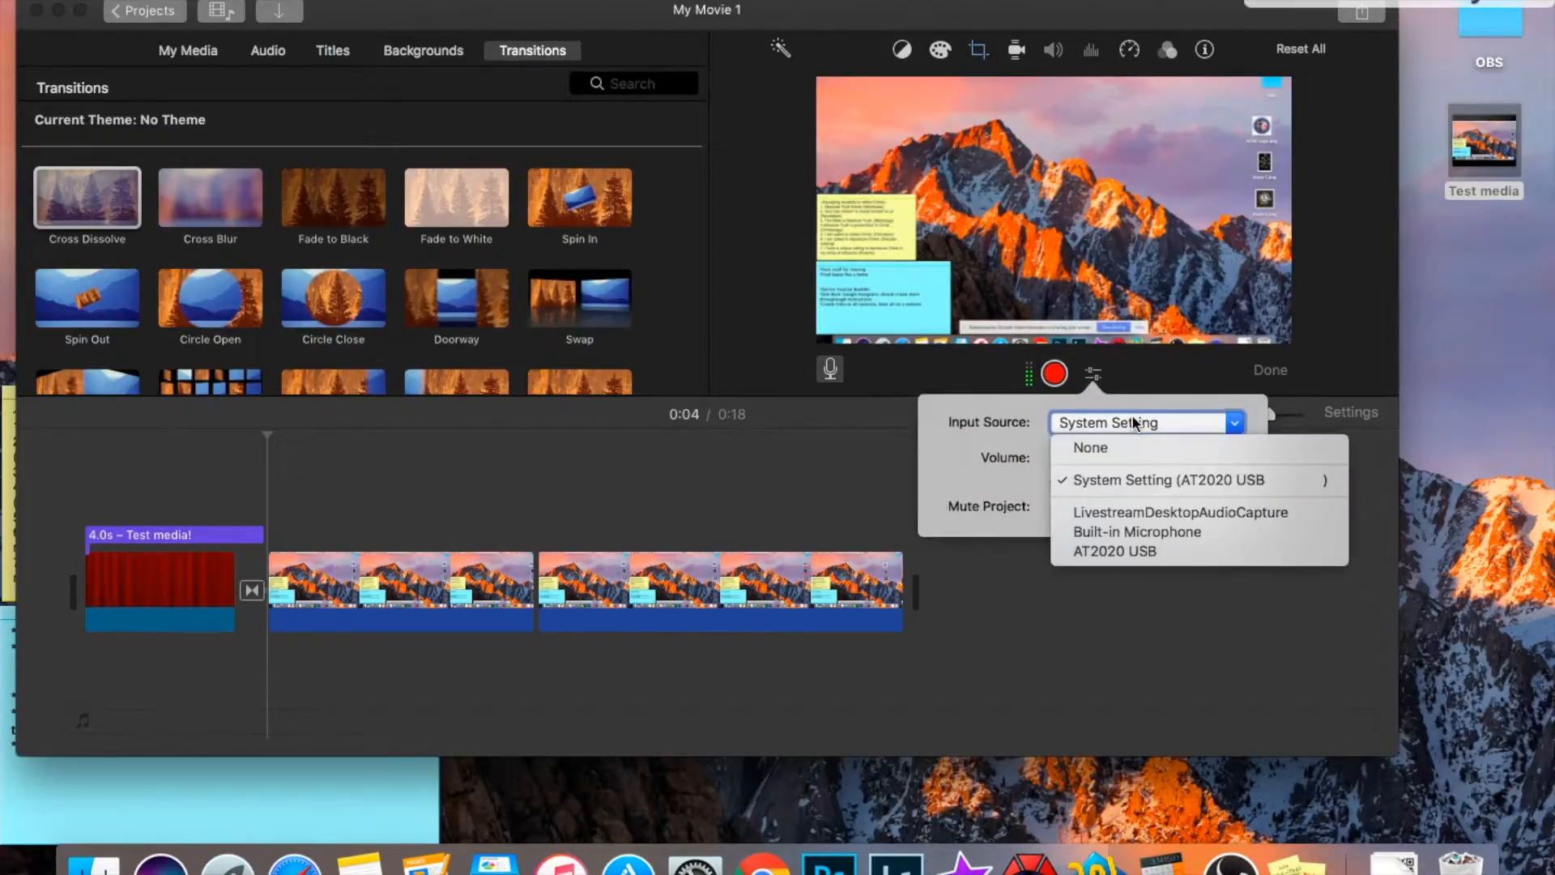
pyautogui.click(1111, 486)
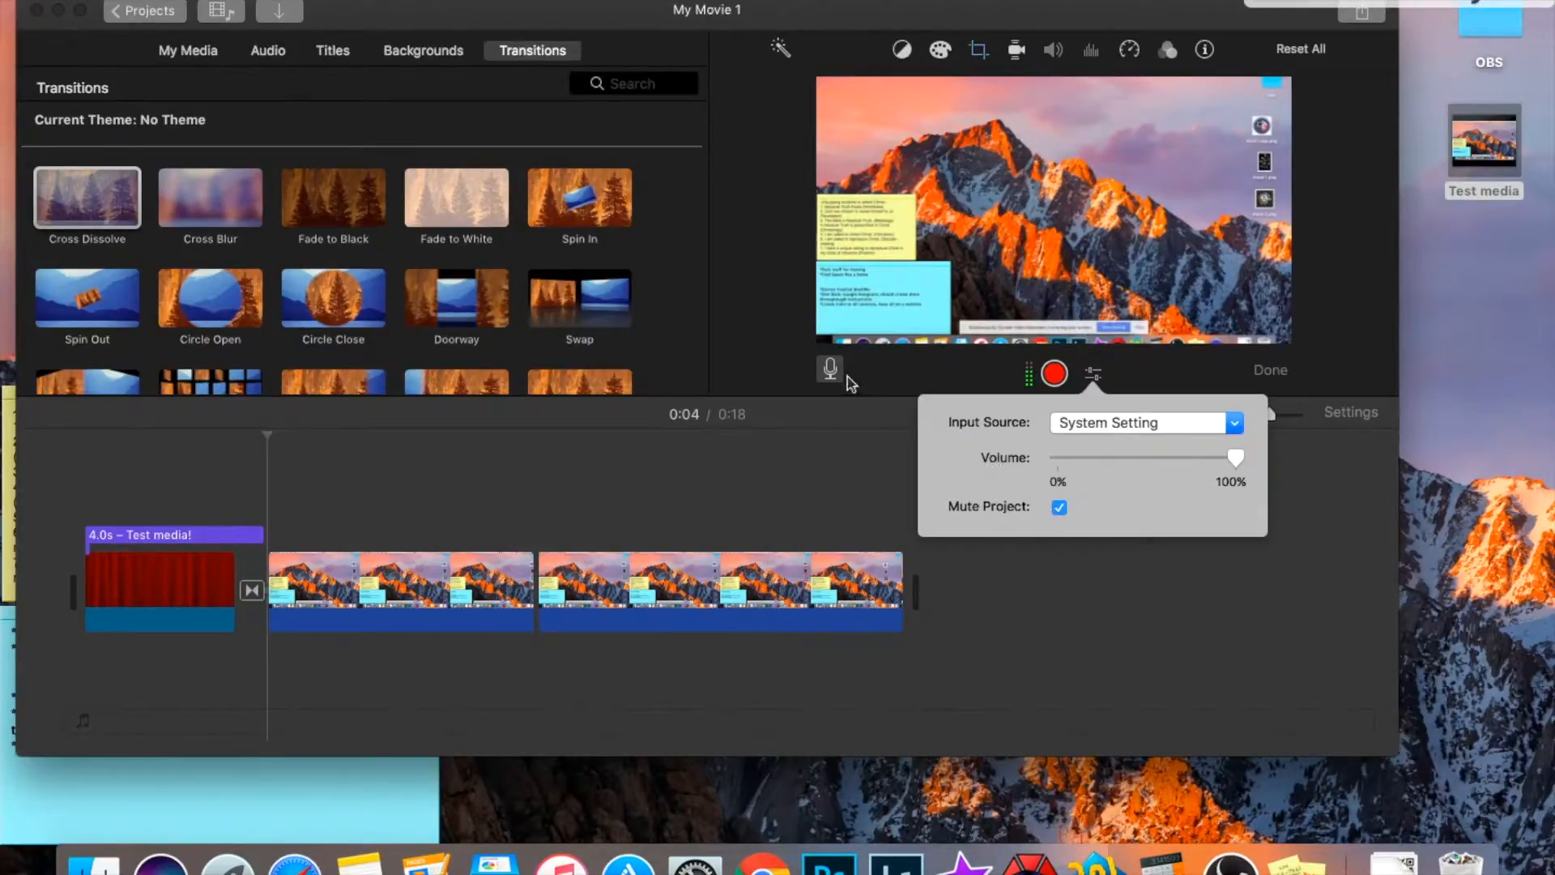
pyautogui.click(937, 392)
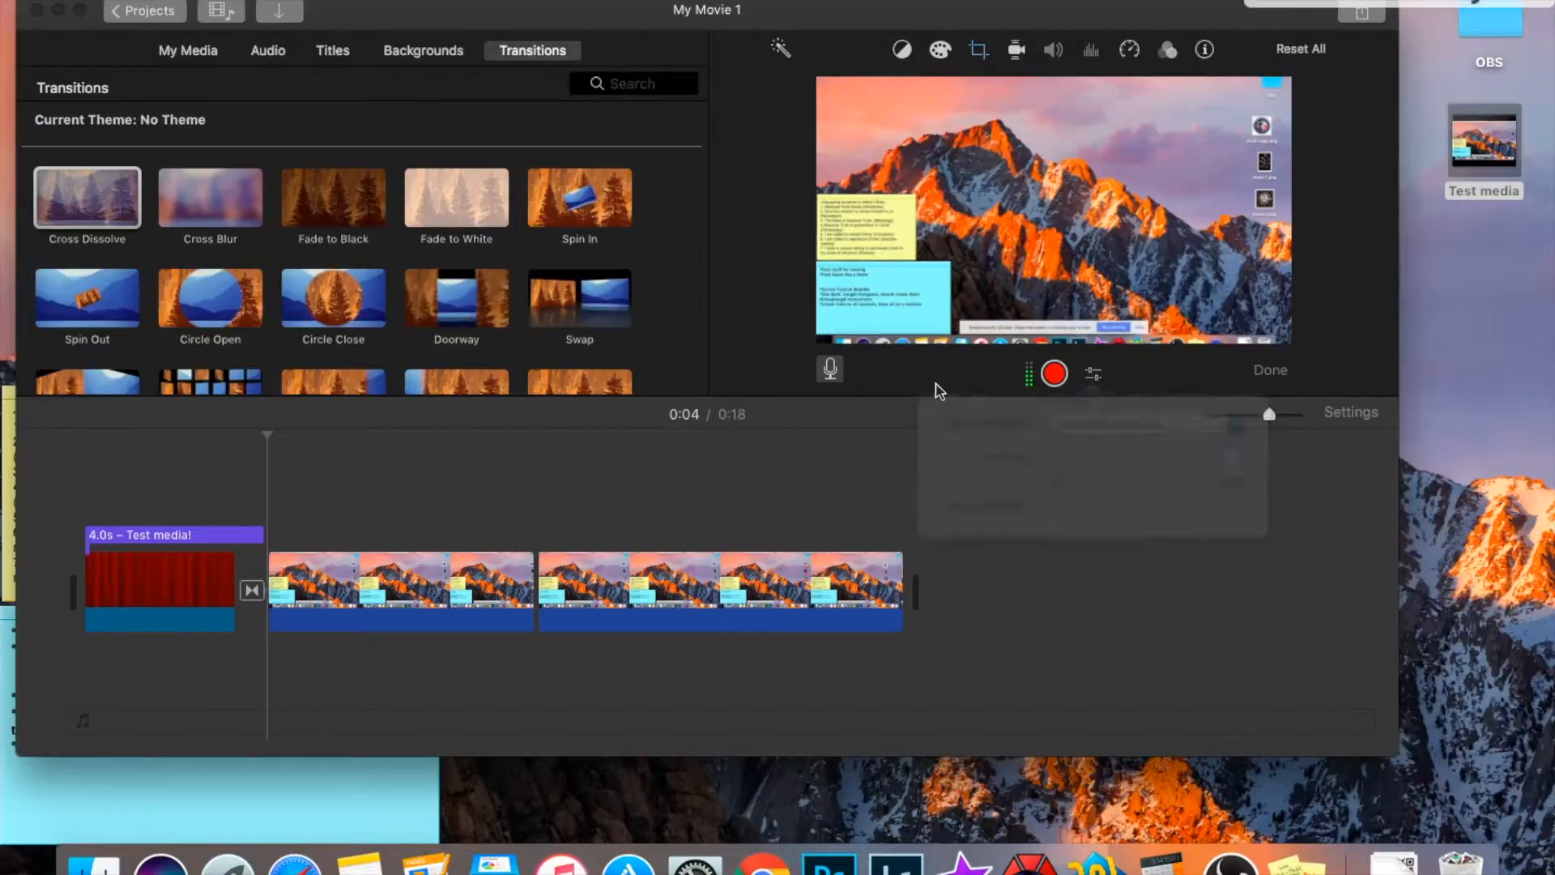
# Record a voiceover about 12 seconds long beneath the two recording clips and play it back.
pyautogui.click(1056, 374)
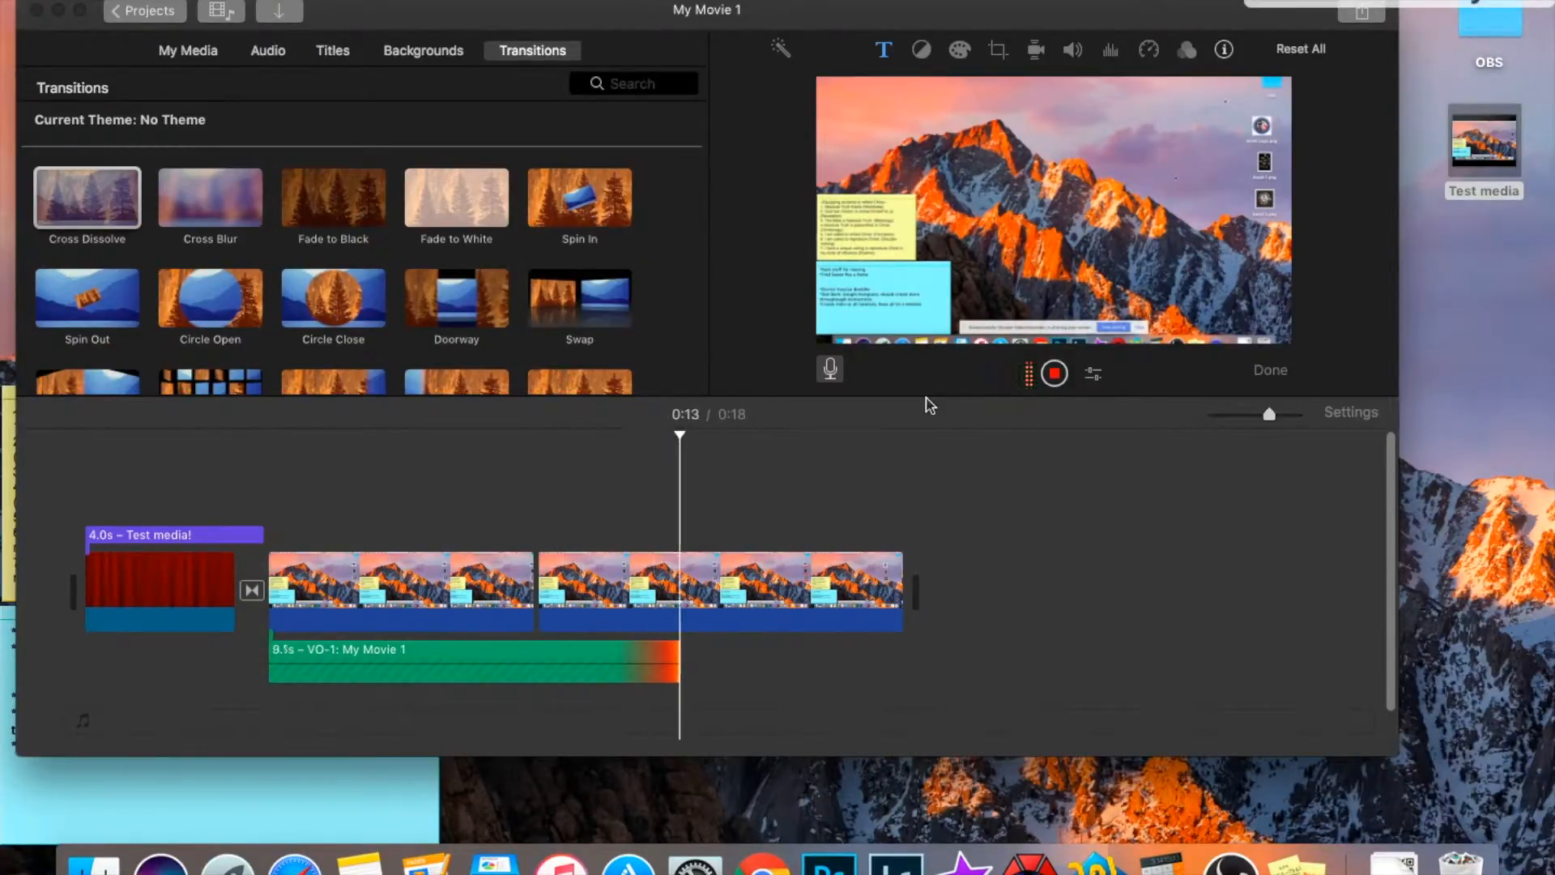
pyautogui.click(1054, 373)
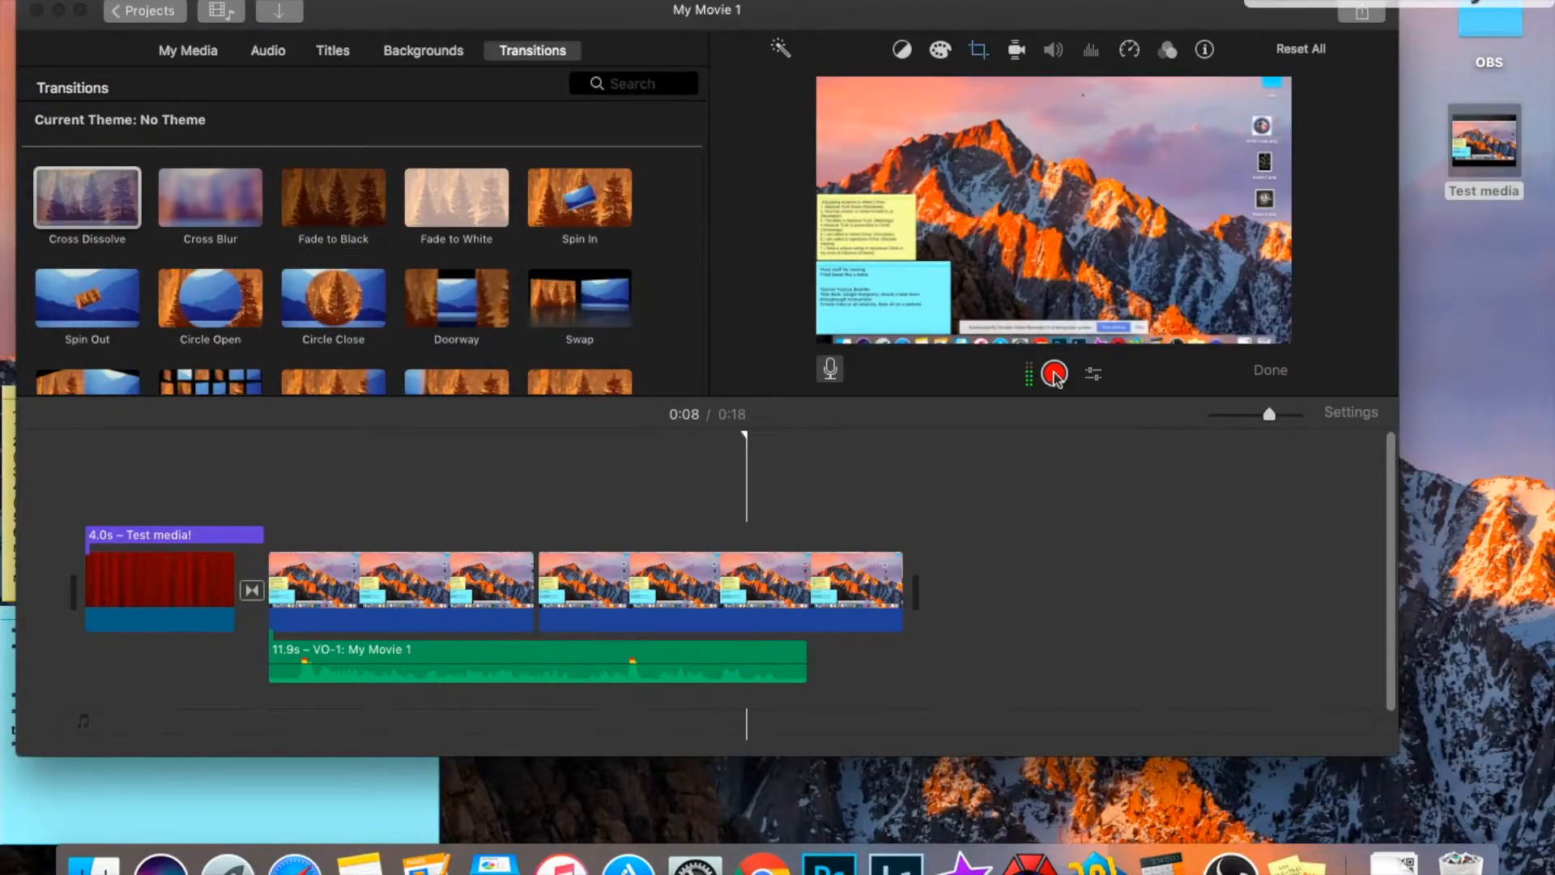
pyautogui.press('space')
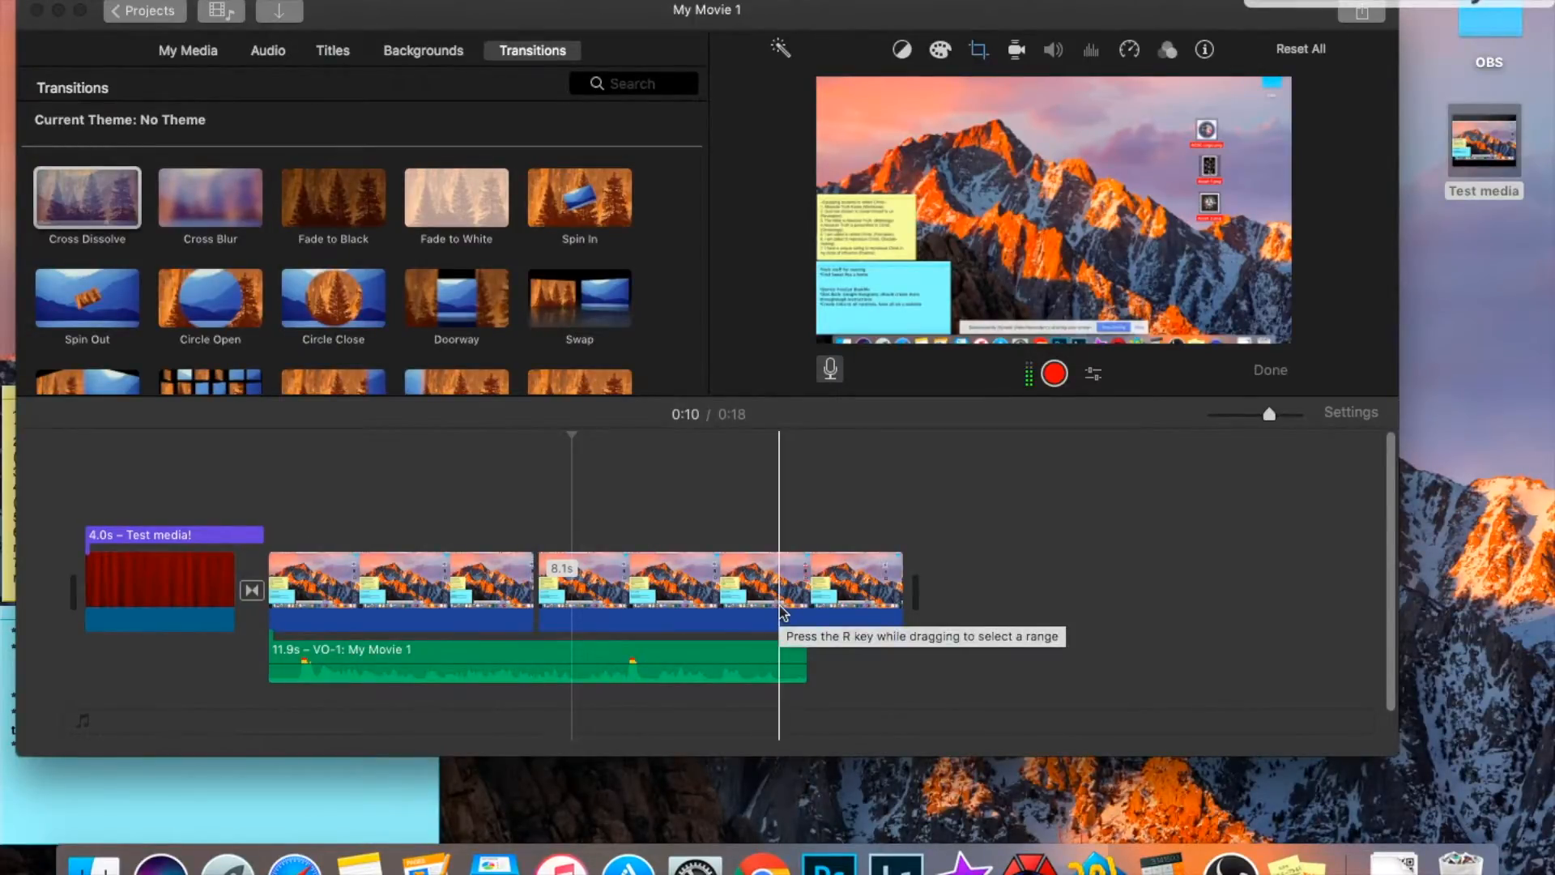
# Set up a YouTube share of the movie at HD 1080p (1920 x 1080) resolution with Unlisted privacy.
pyautogui.click(1356, 15)
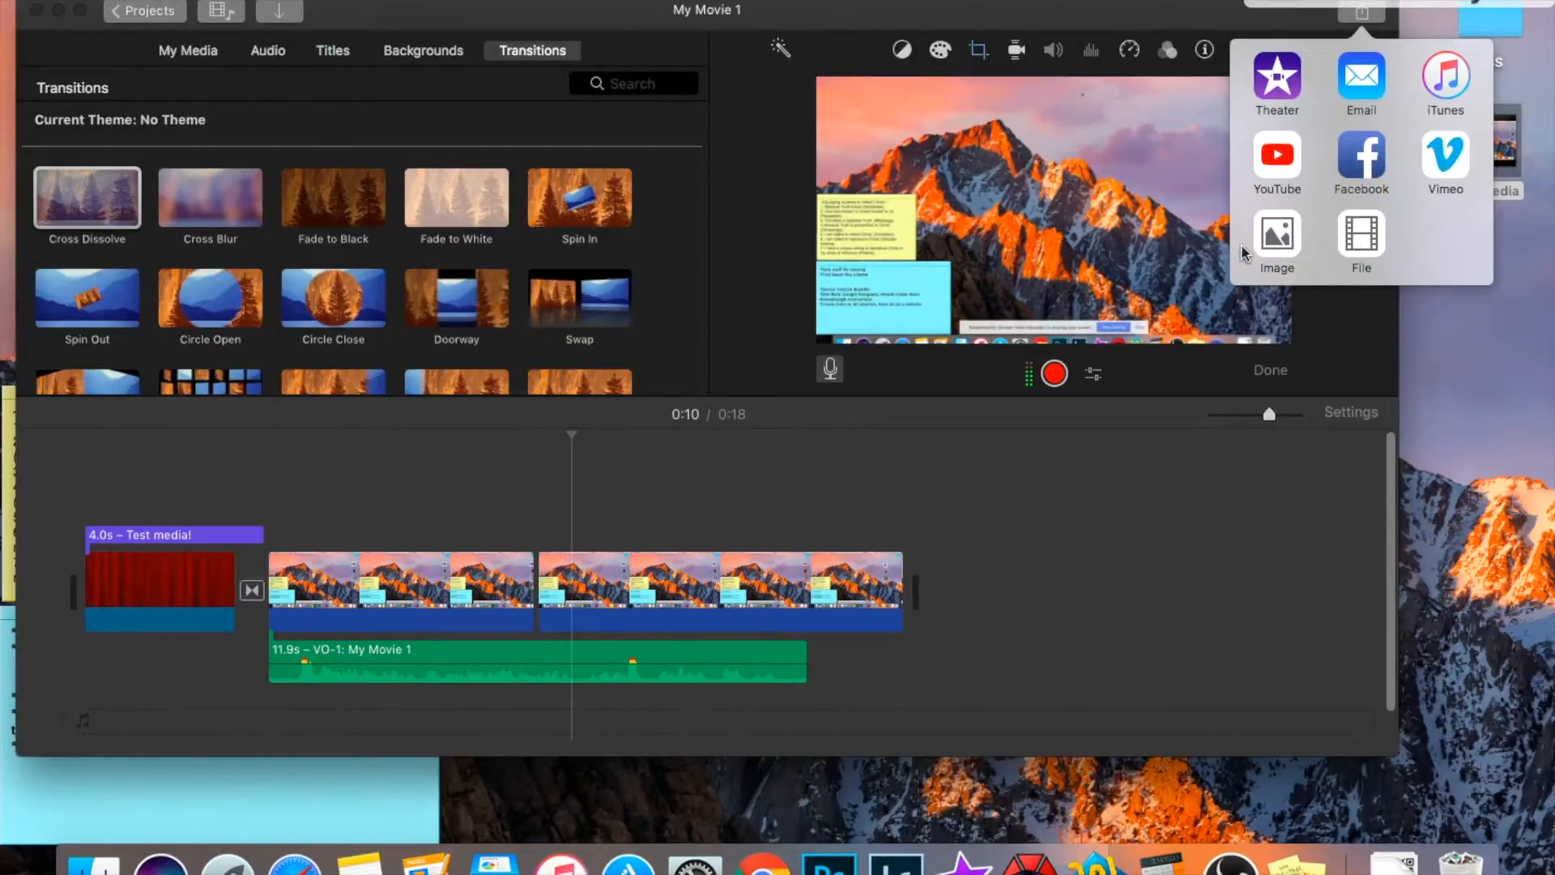
pyautogui.click(1282, 180)
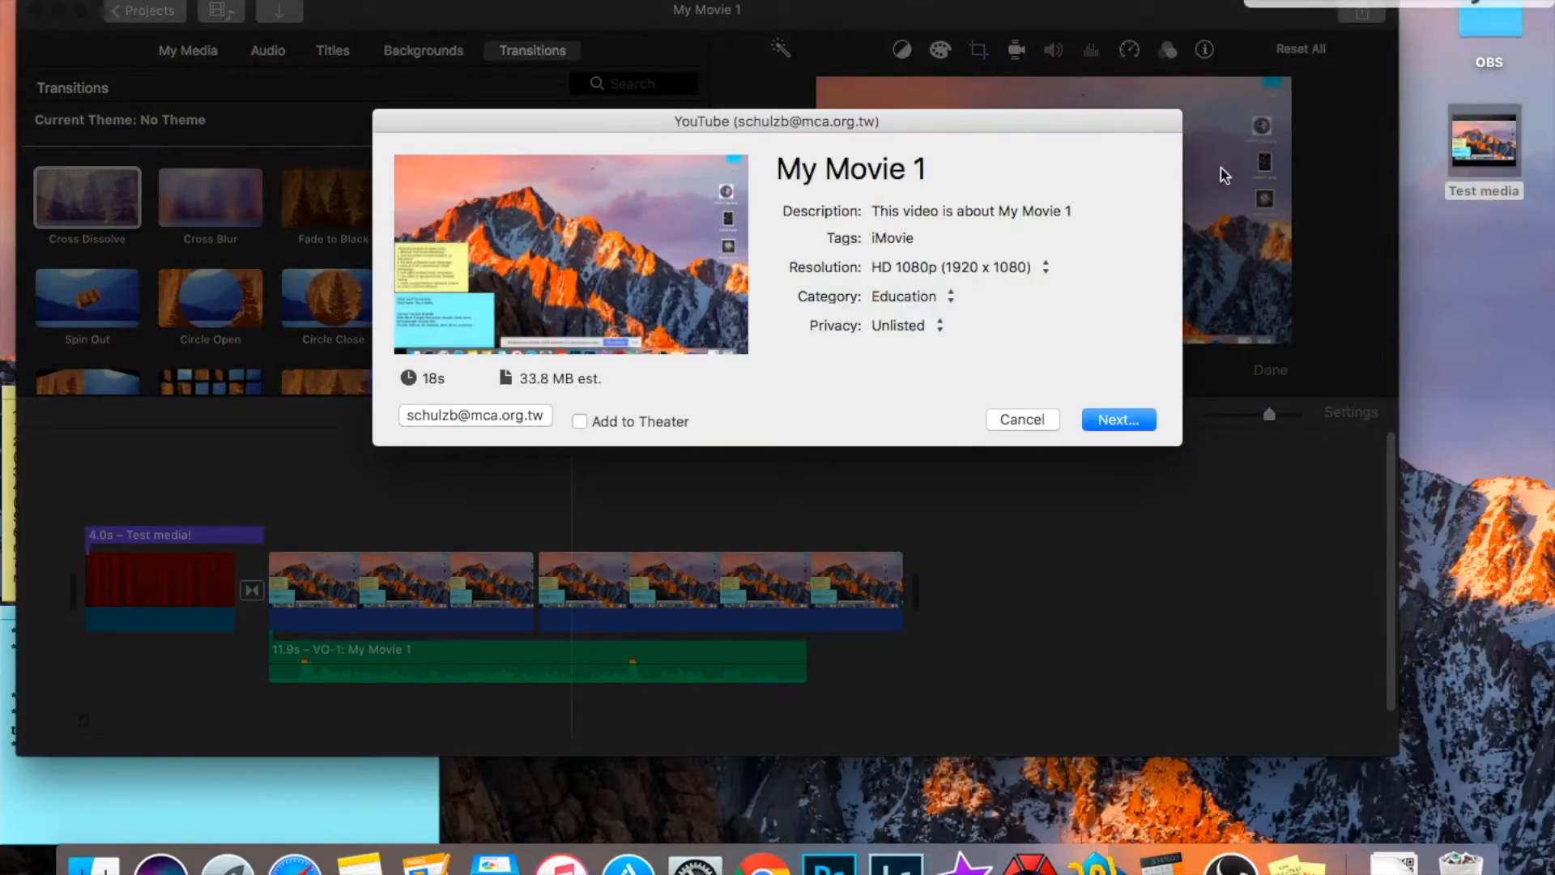
pyautogui.click(907, 176)
pyautogui.click(894, 209)
pyautogui.click(884, 237)
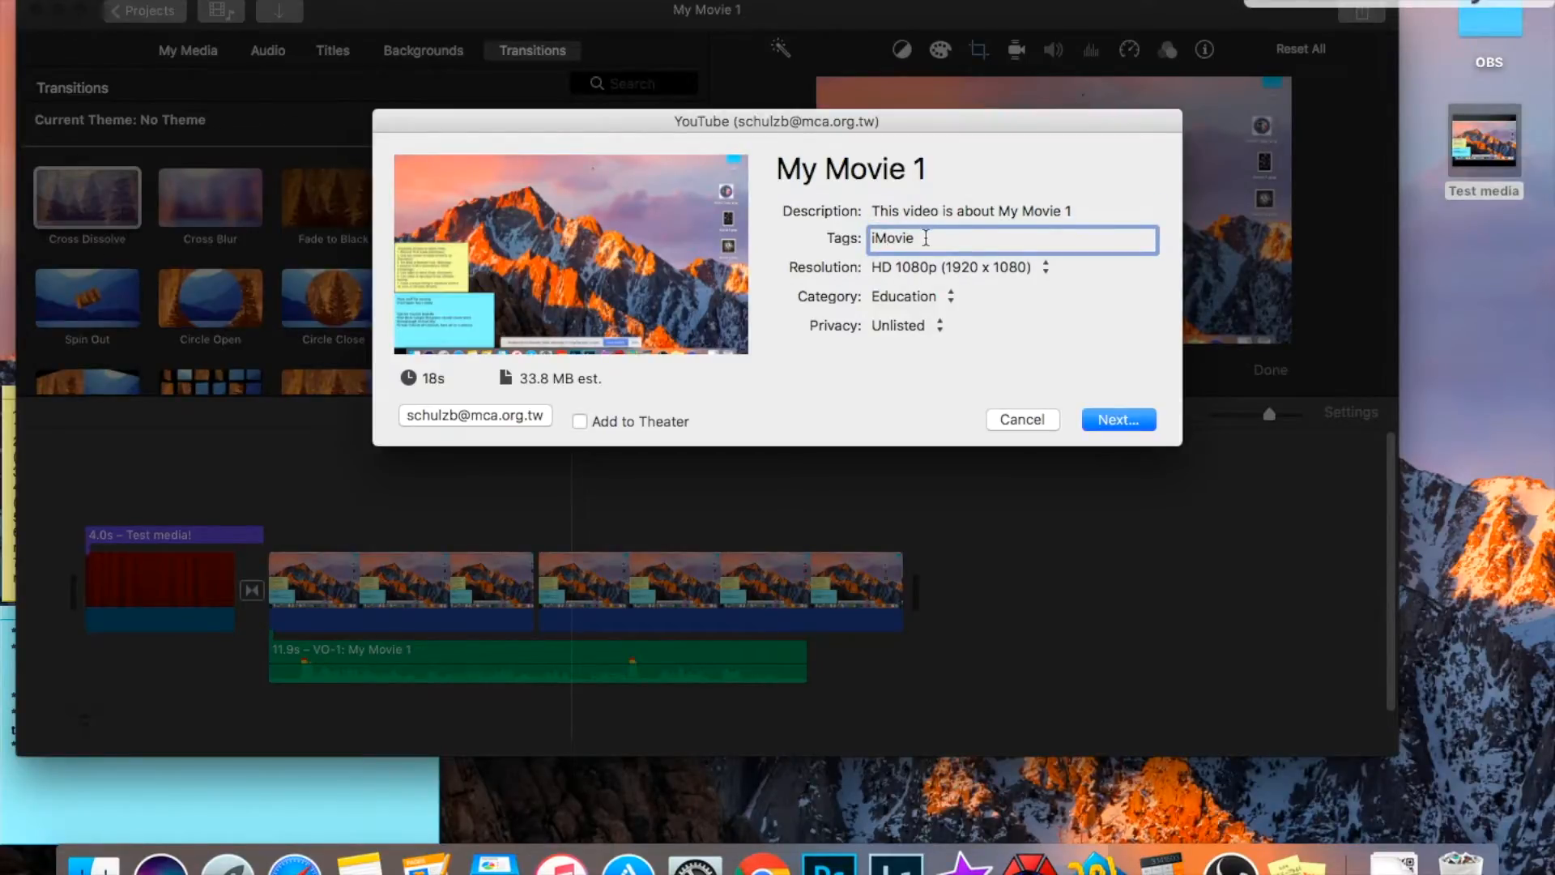
pyautogui.click(1008, 269)
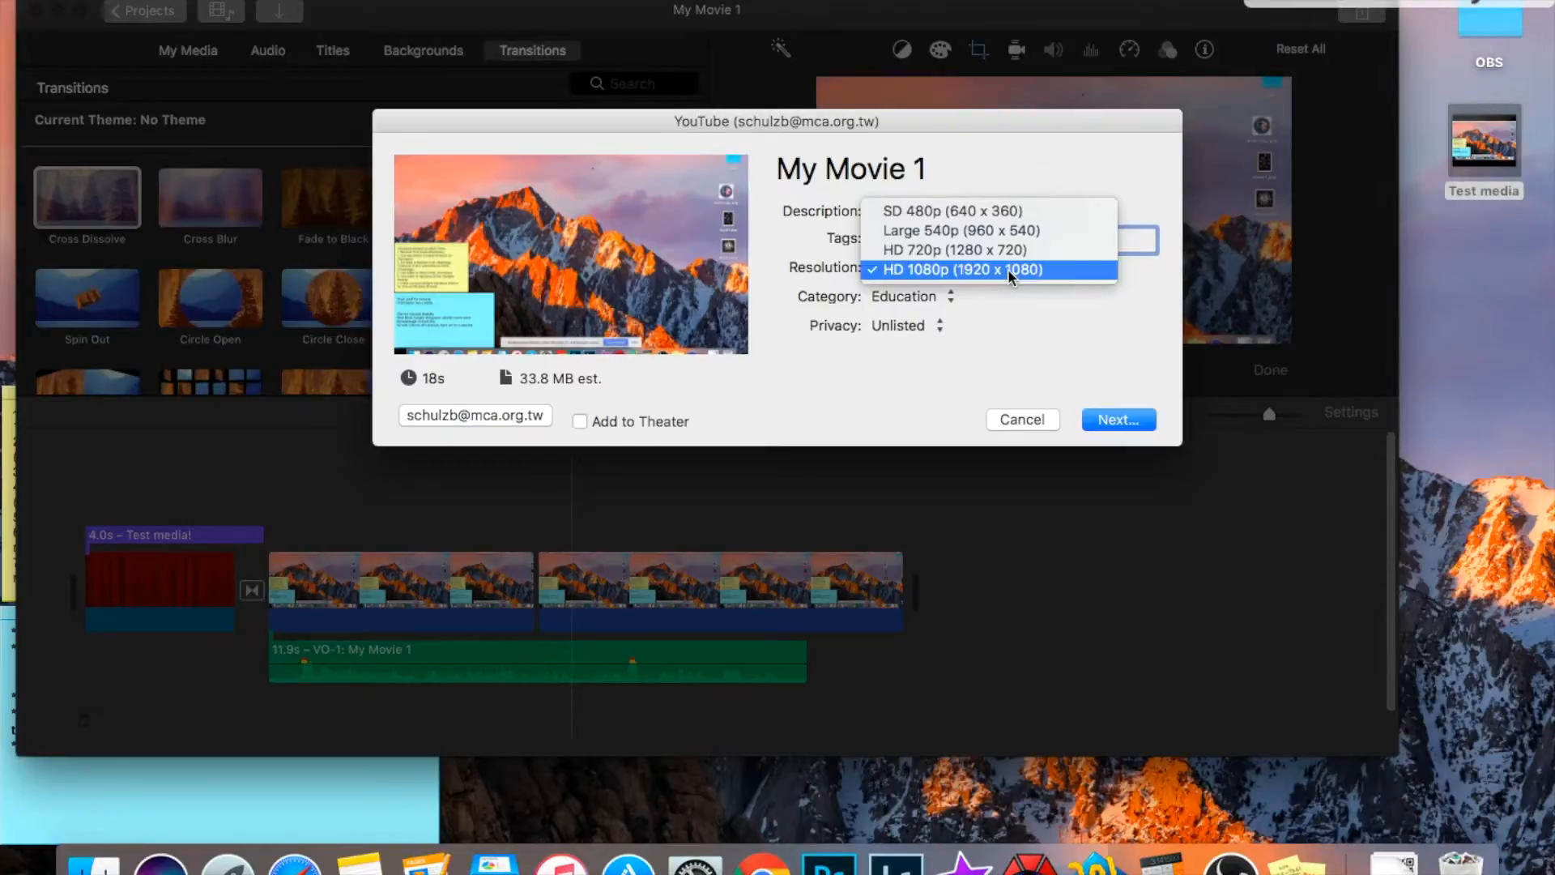
pyautogui.click(1007, 269)
pyautogui.click(934, 326)
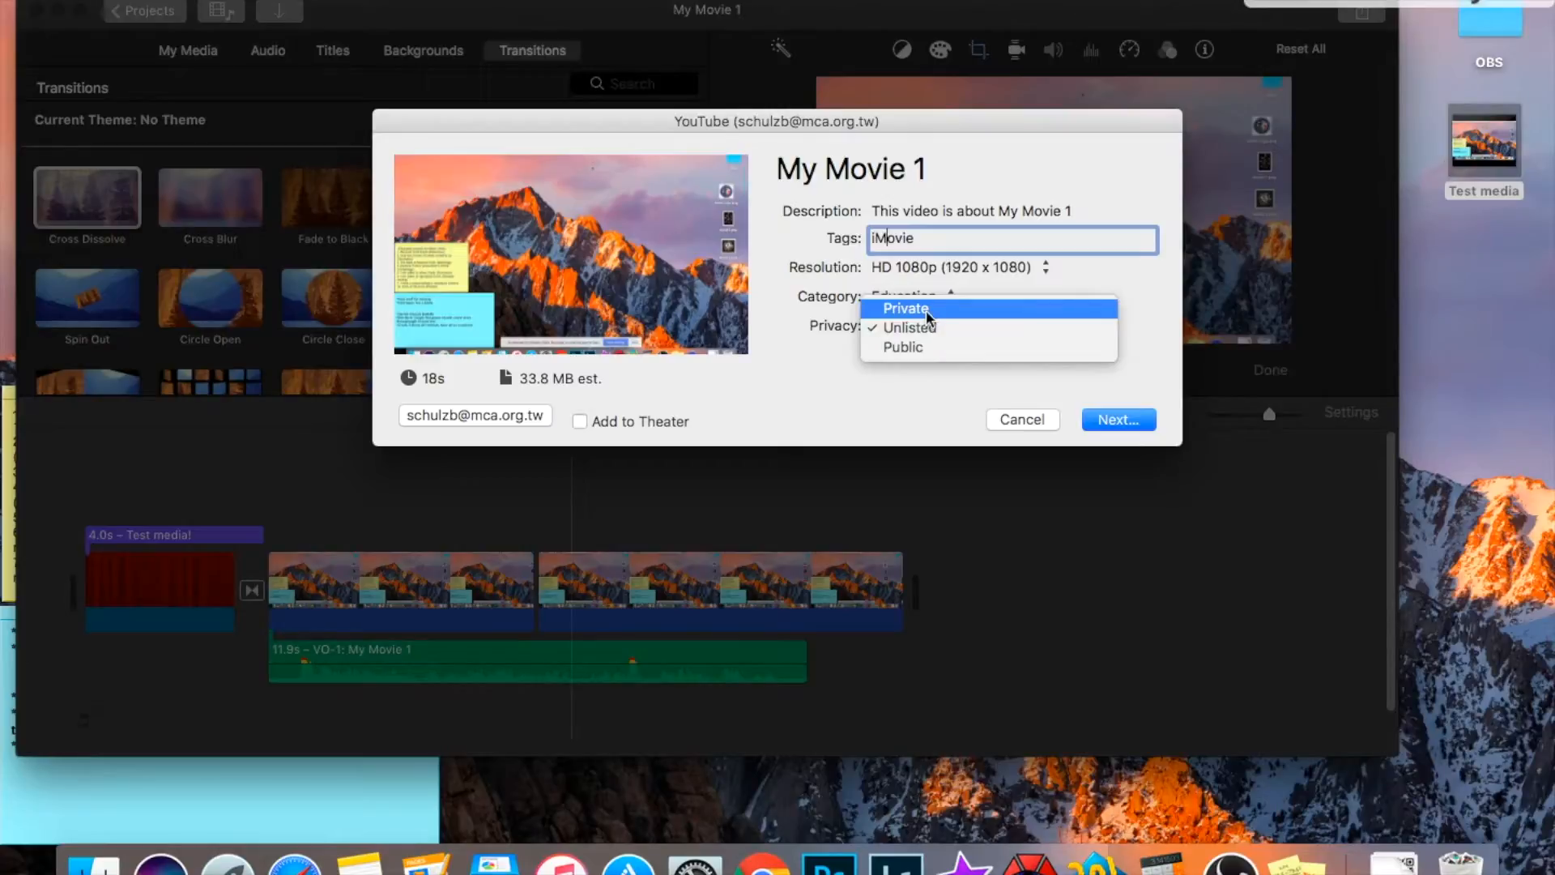
pyautogui.click(925, 326)
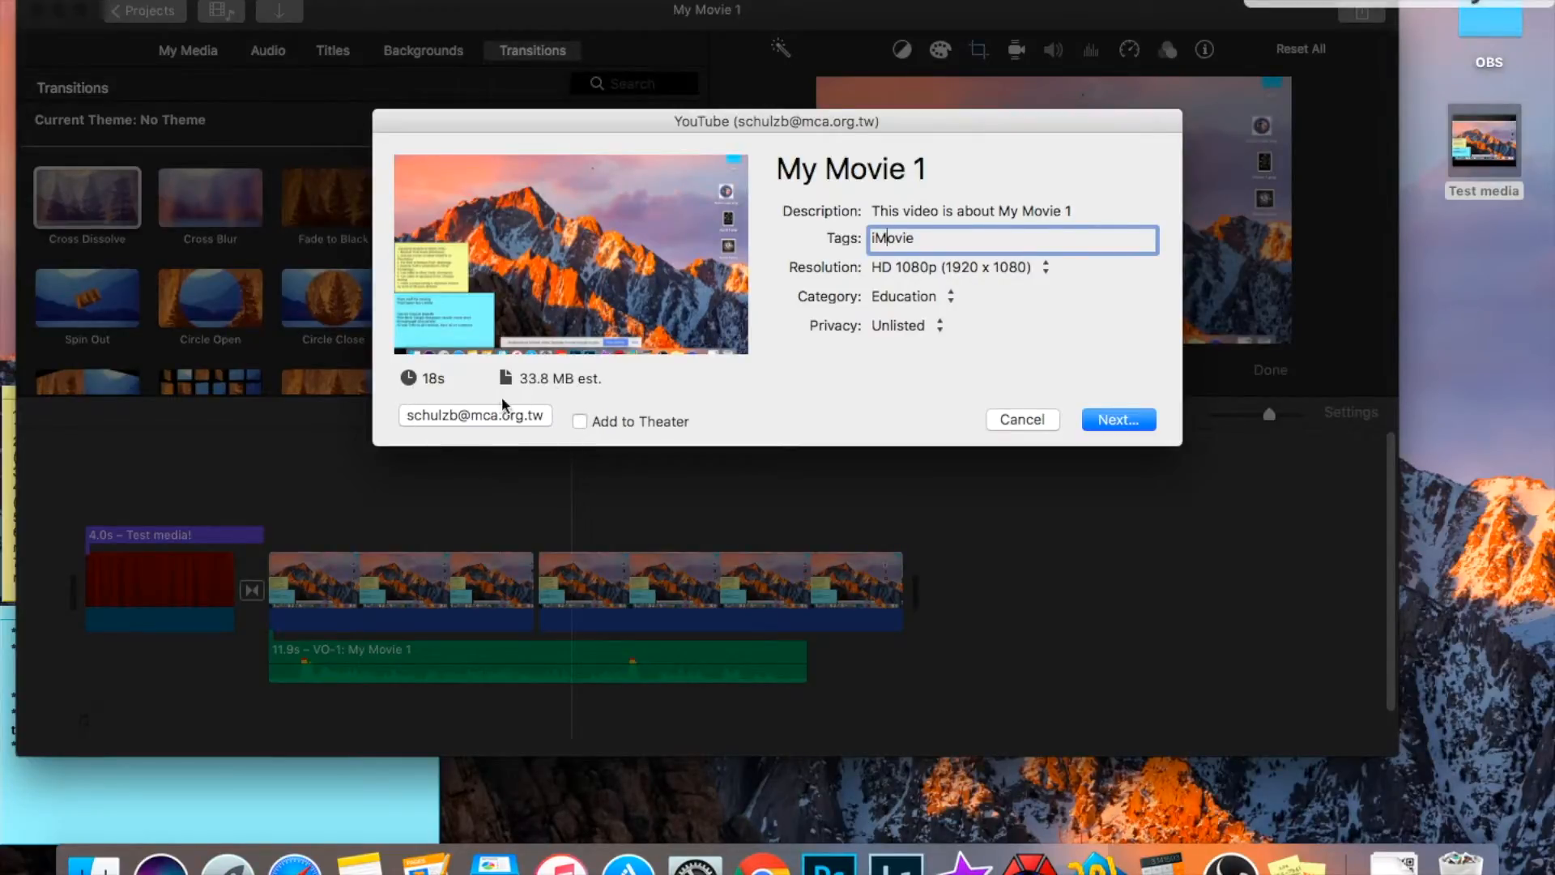
# View the Google account sign-in and the YouTube Terms of Service, cancelling each without publishing.
pyautogui.click(447, 413)
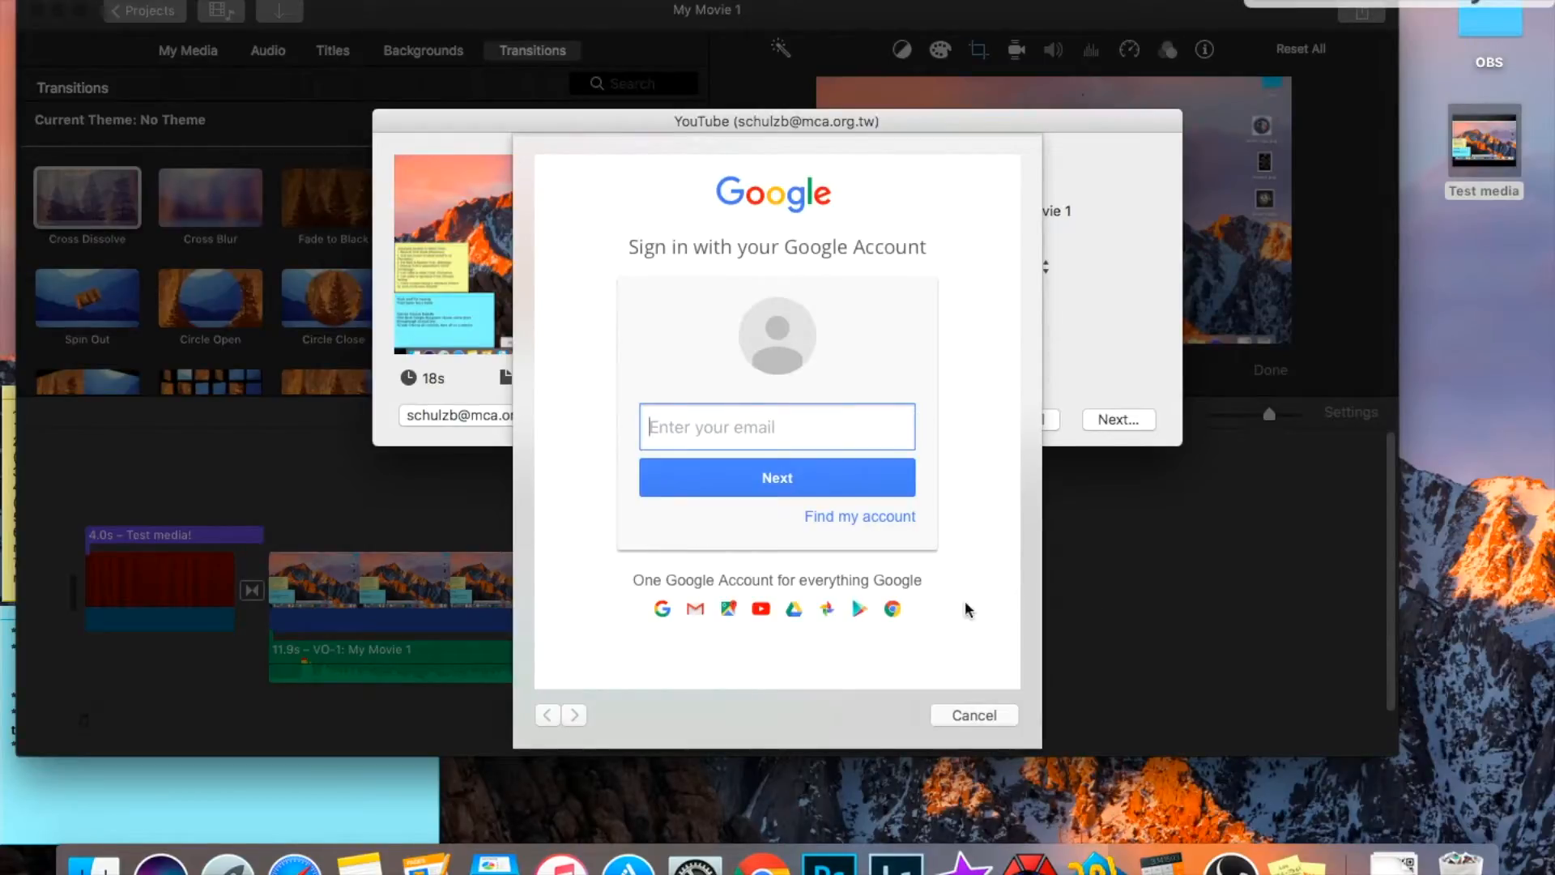
pyautogui.click(973, 622)
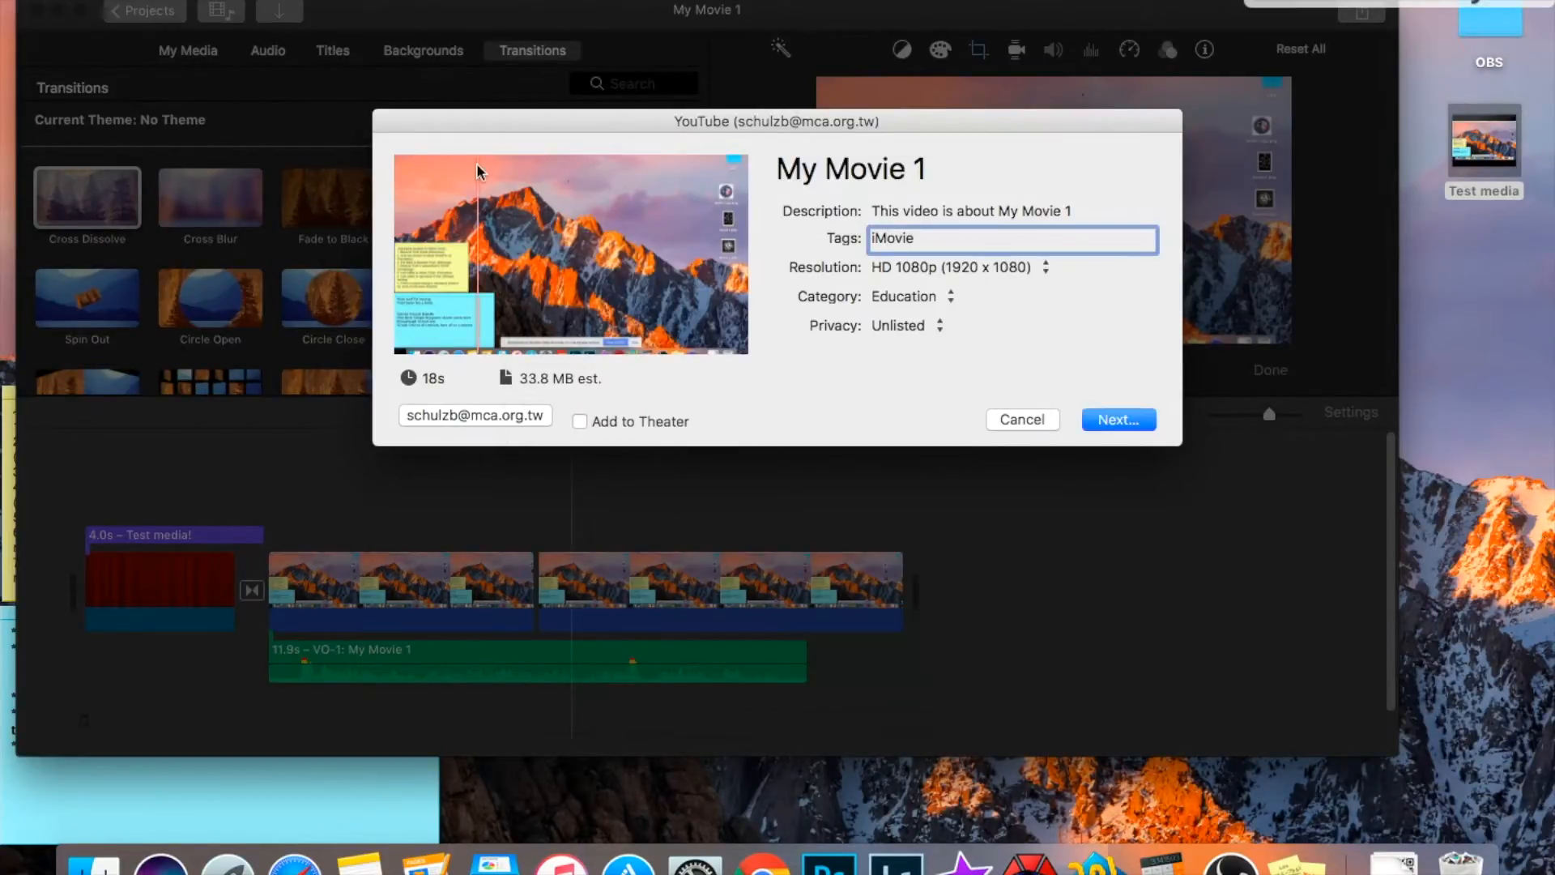
pyautogui.click(1125, 417)
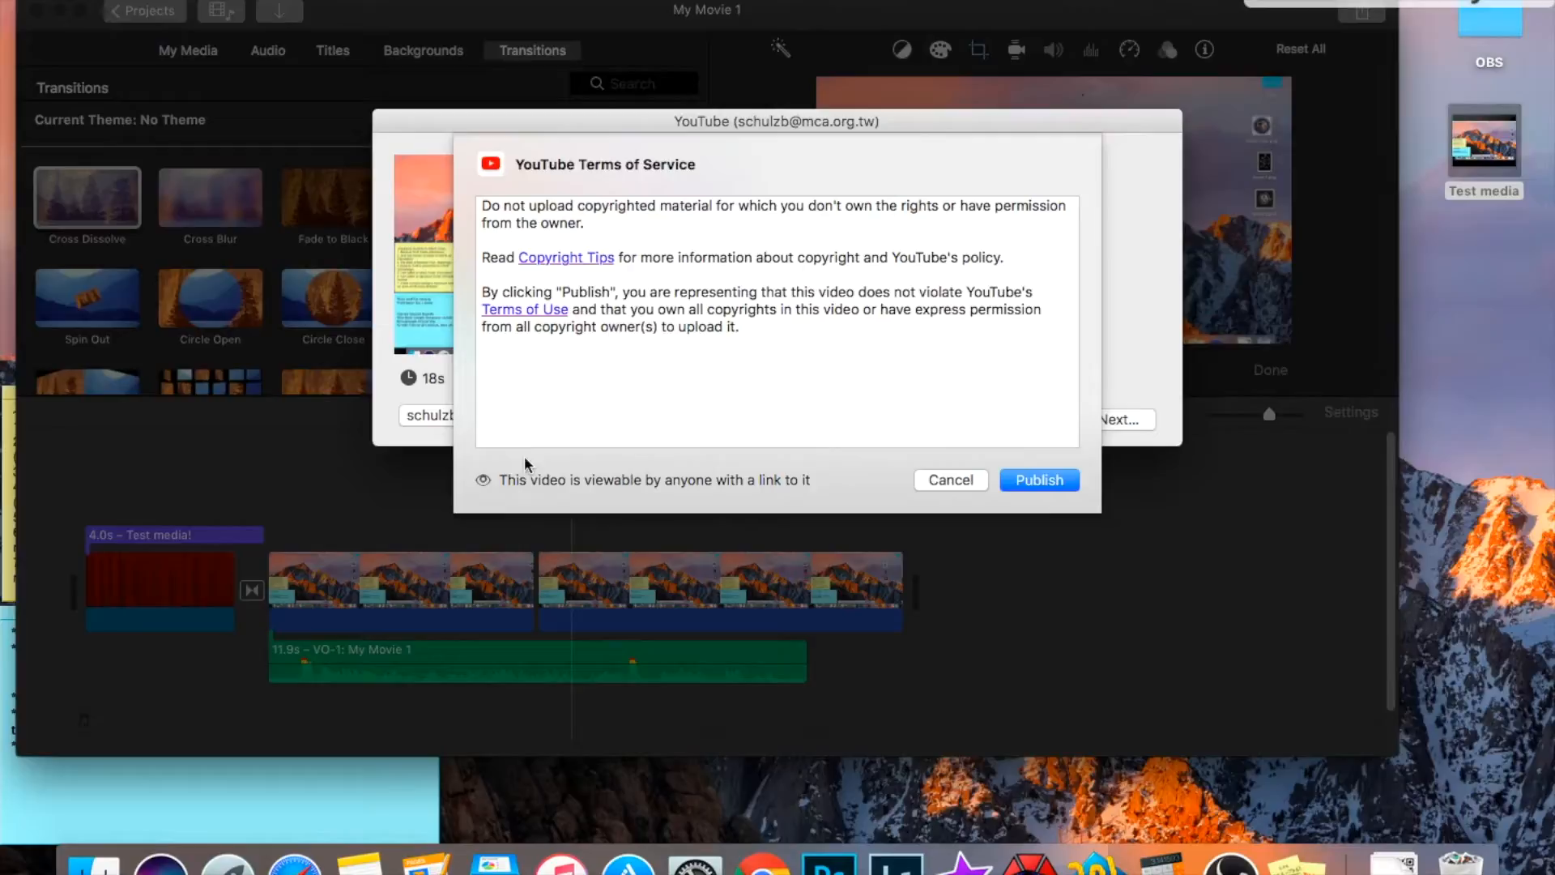
pyautogui.click(950, 480)
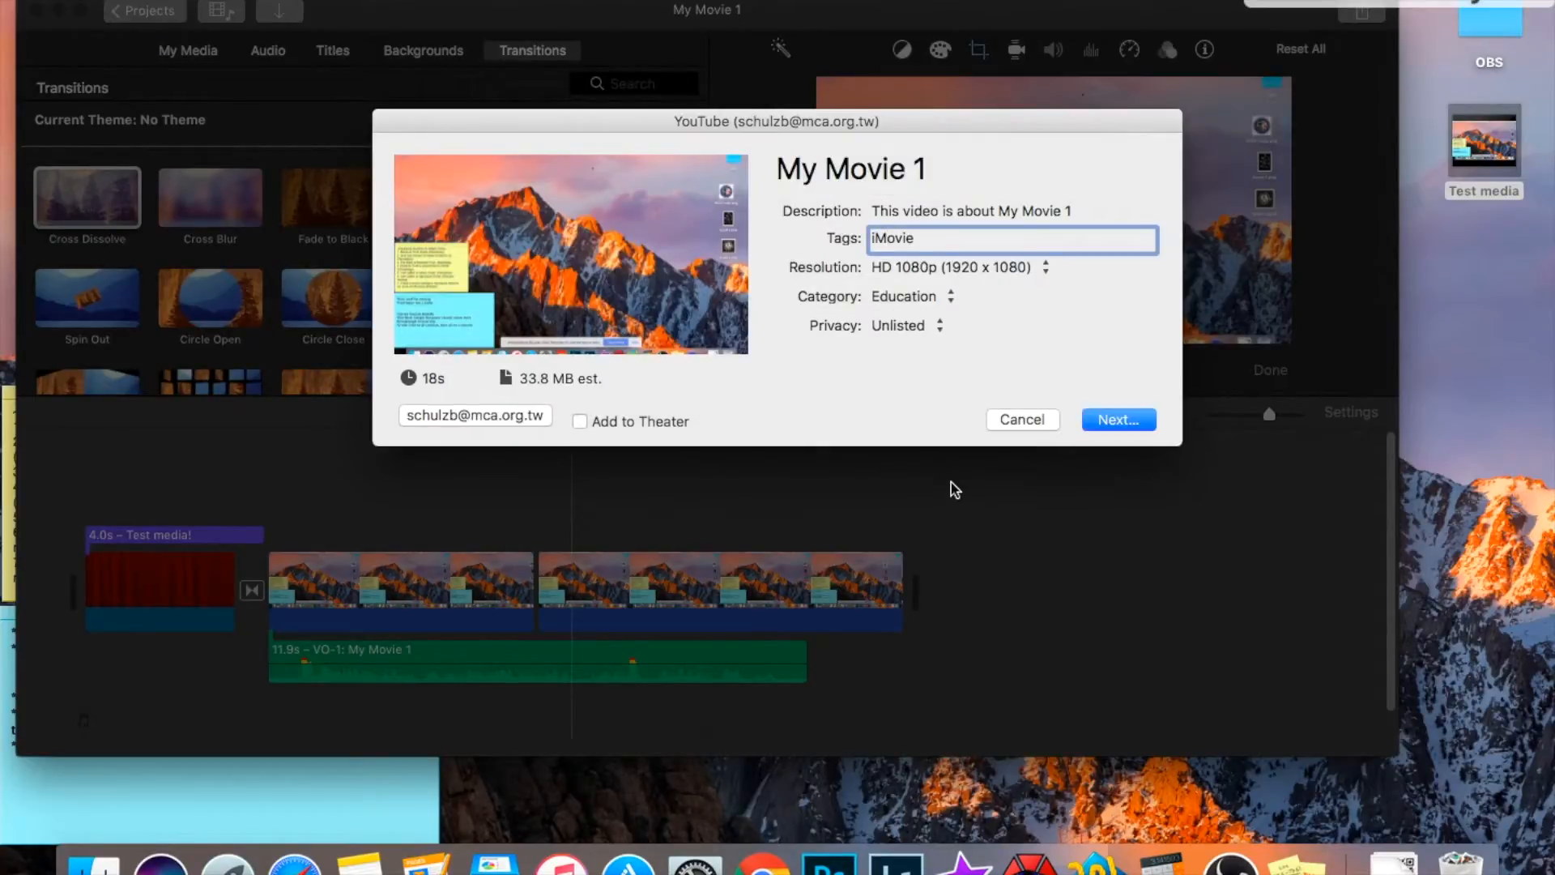
# Cancel the iMovie share to YouTube, and switch to Chrome to open the YouTube home page in a new tab.
pyautogui.click(1017, 421)
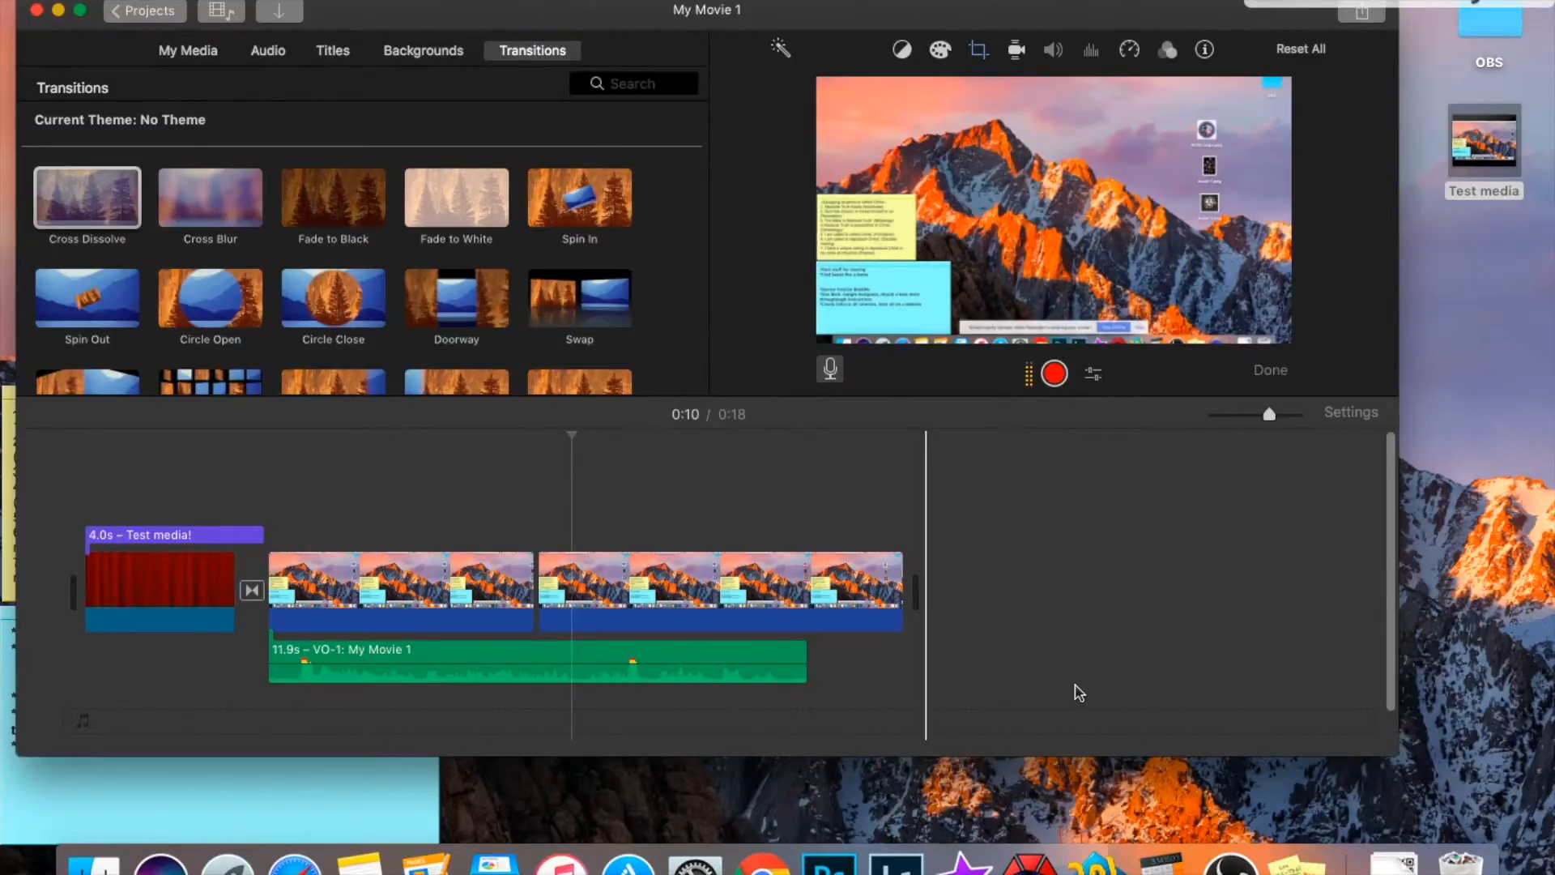
pyautogui.click(762, 860)
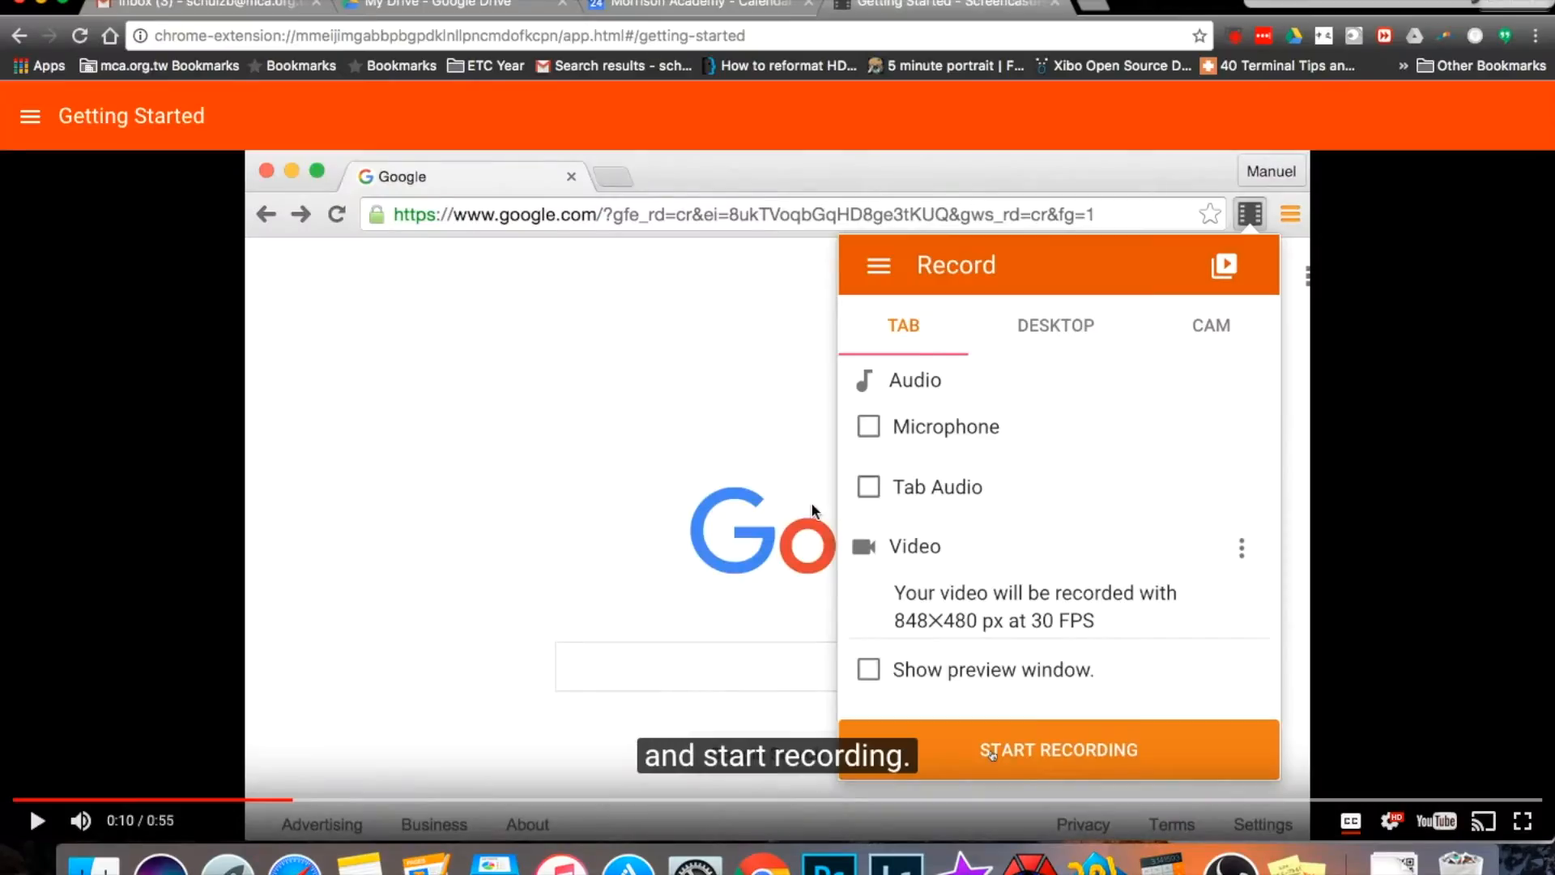
pyautogui.press('super+t')
pyautogui.write('you')
pyautogui.press('Return')
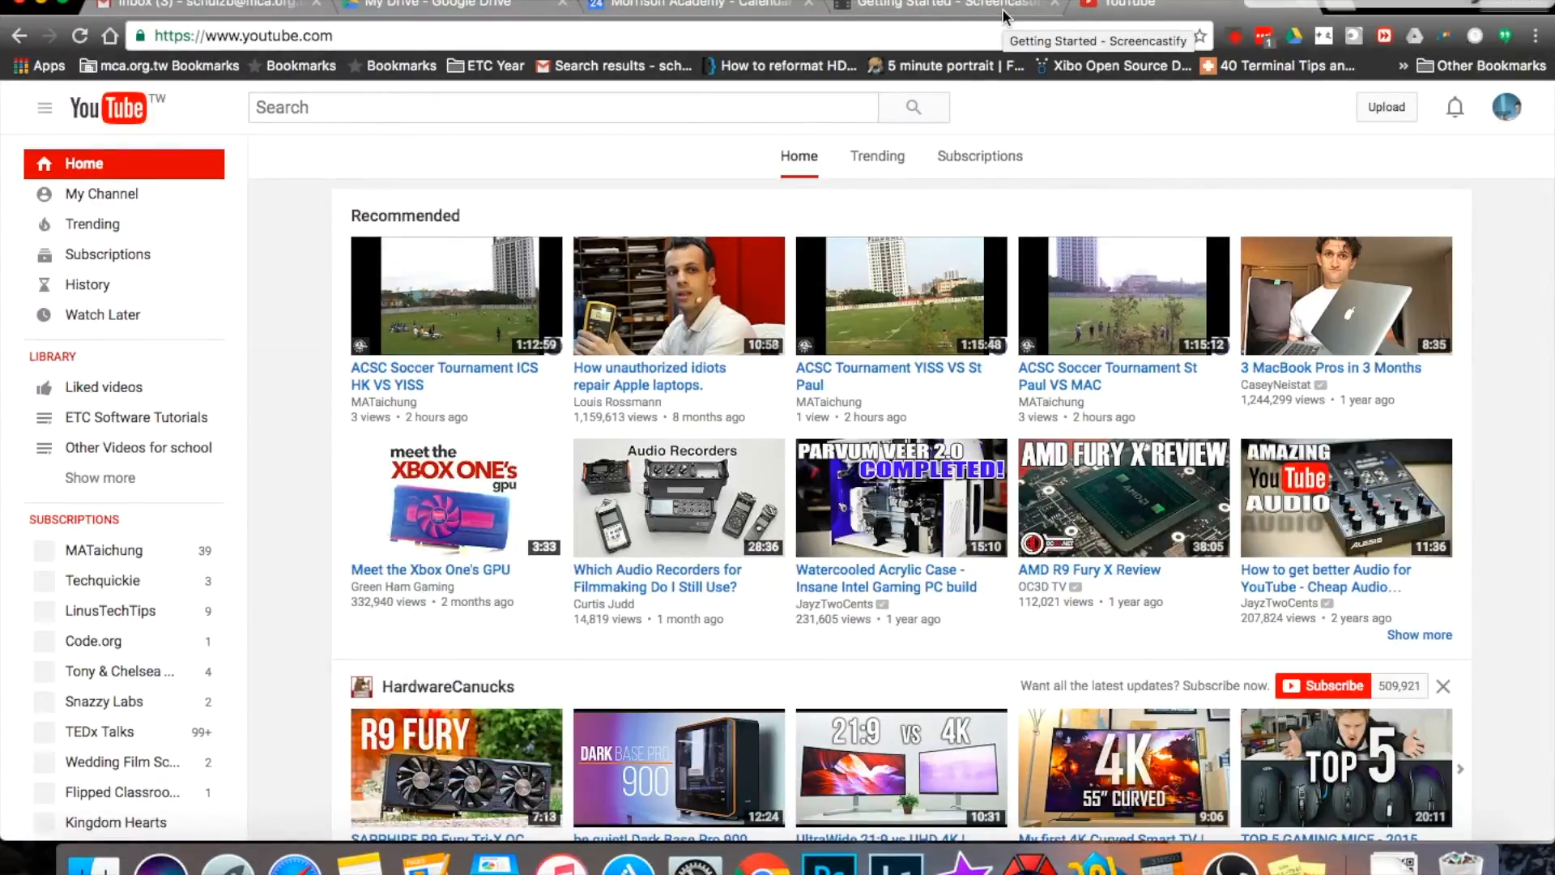
# Check which account is signed in to YouTube, and upload the Test media file from the Desktop.
pyautogui.click(1505, 116)
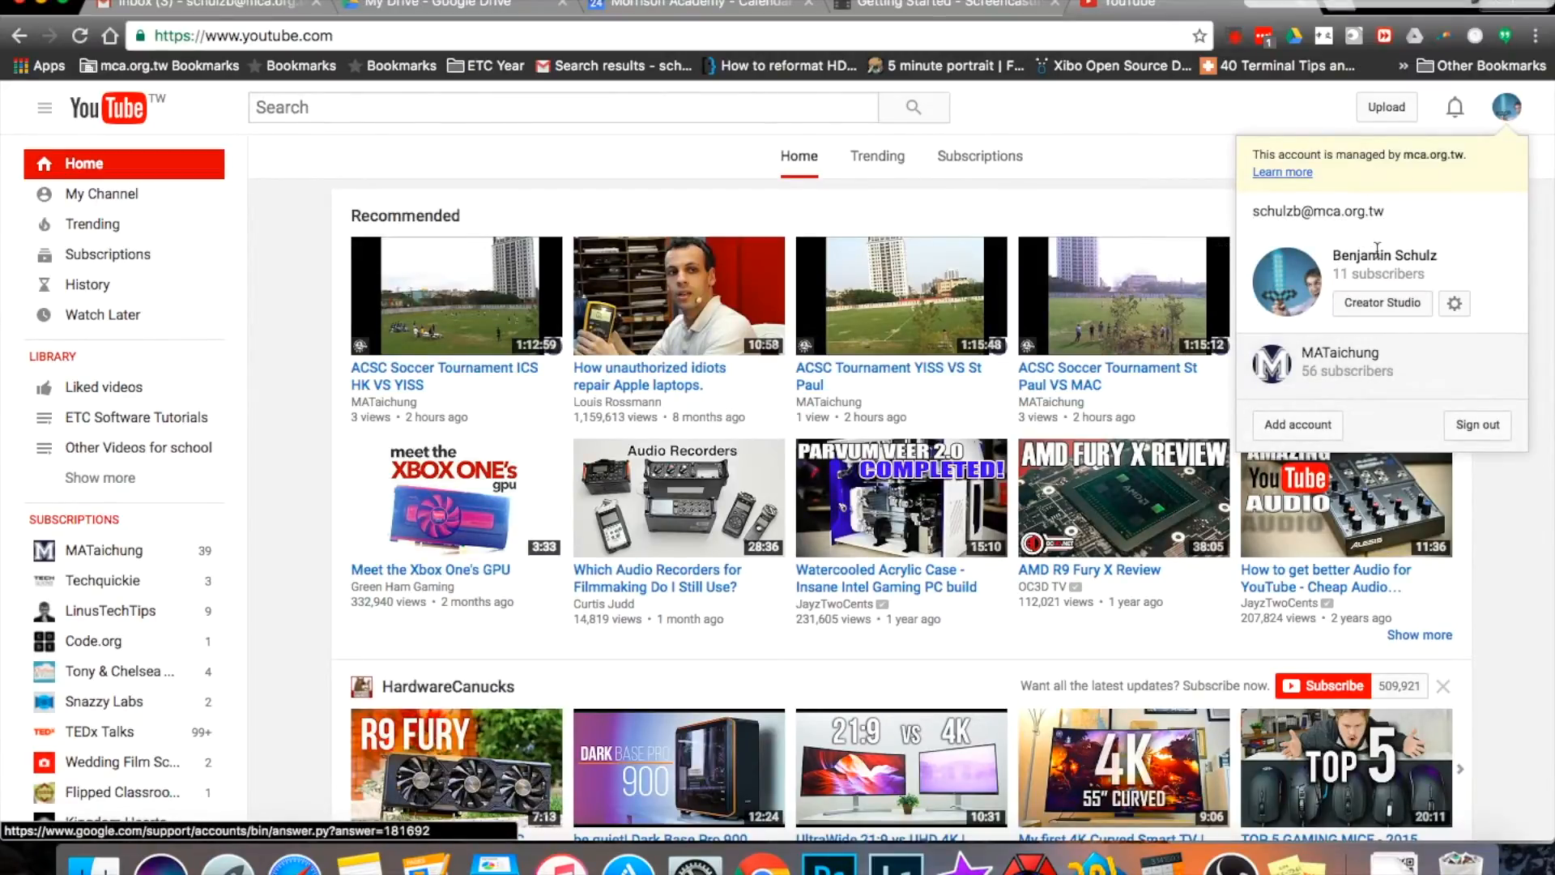
pyautogui.click(1208, 100)
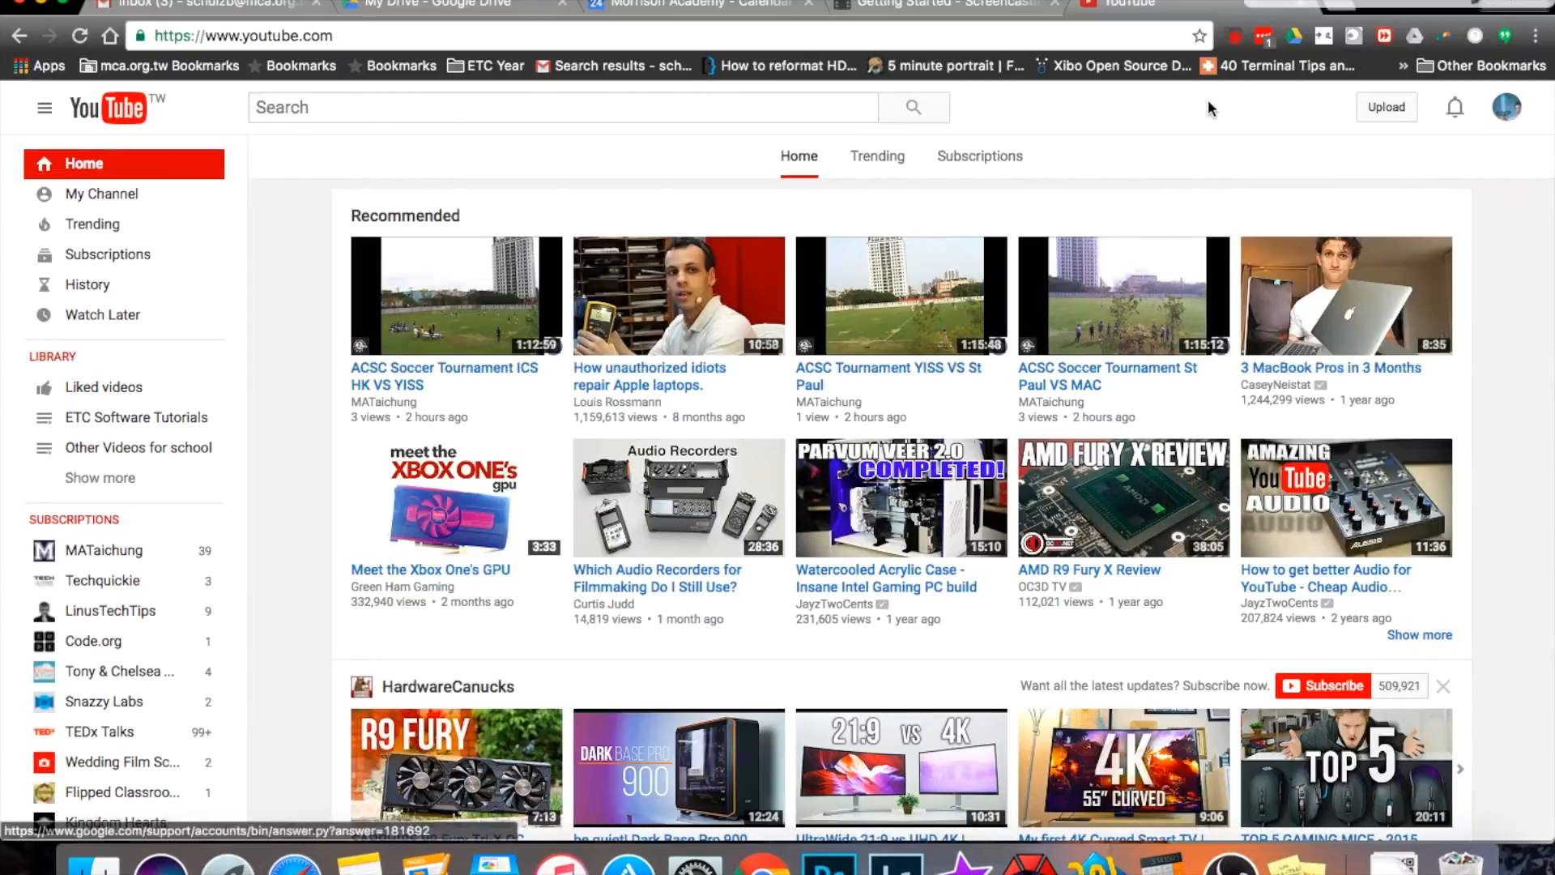
pyautogui.click(1386, 110)
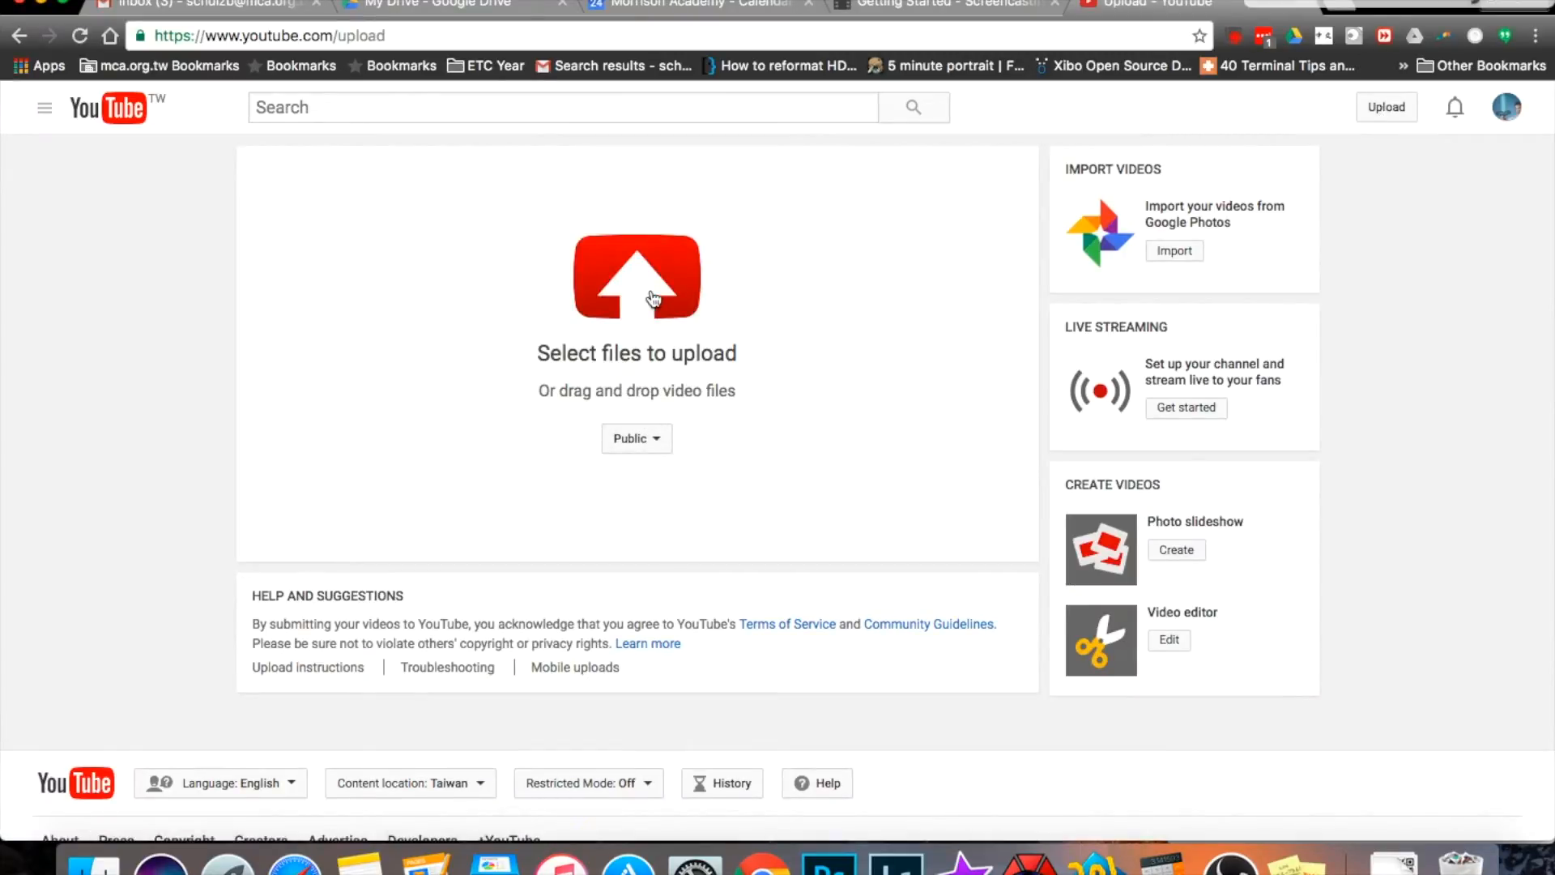
pyautogui.click(653, 299)
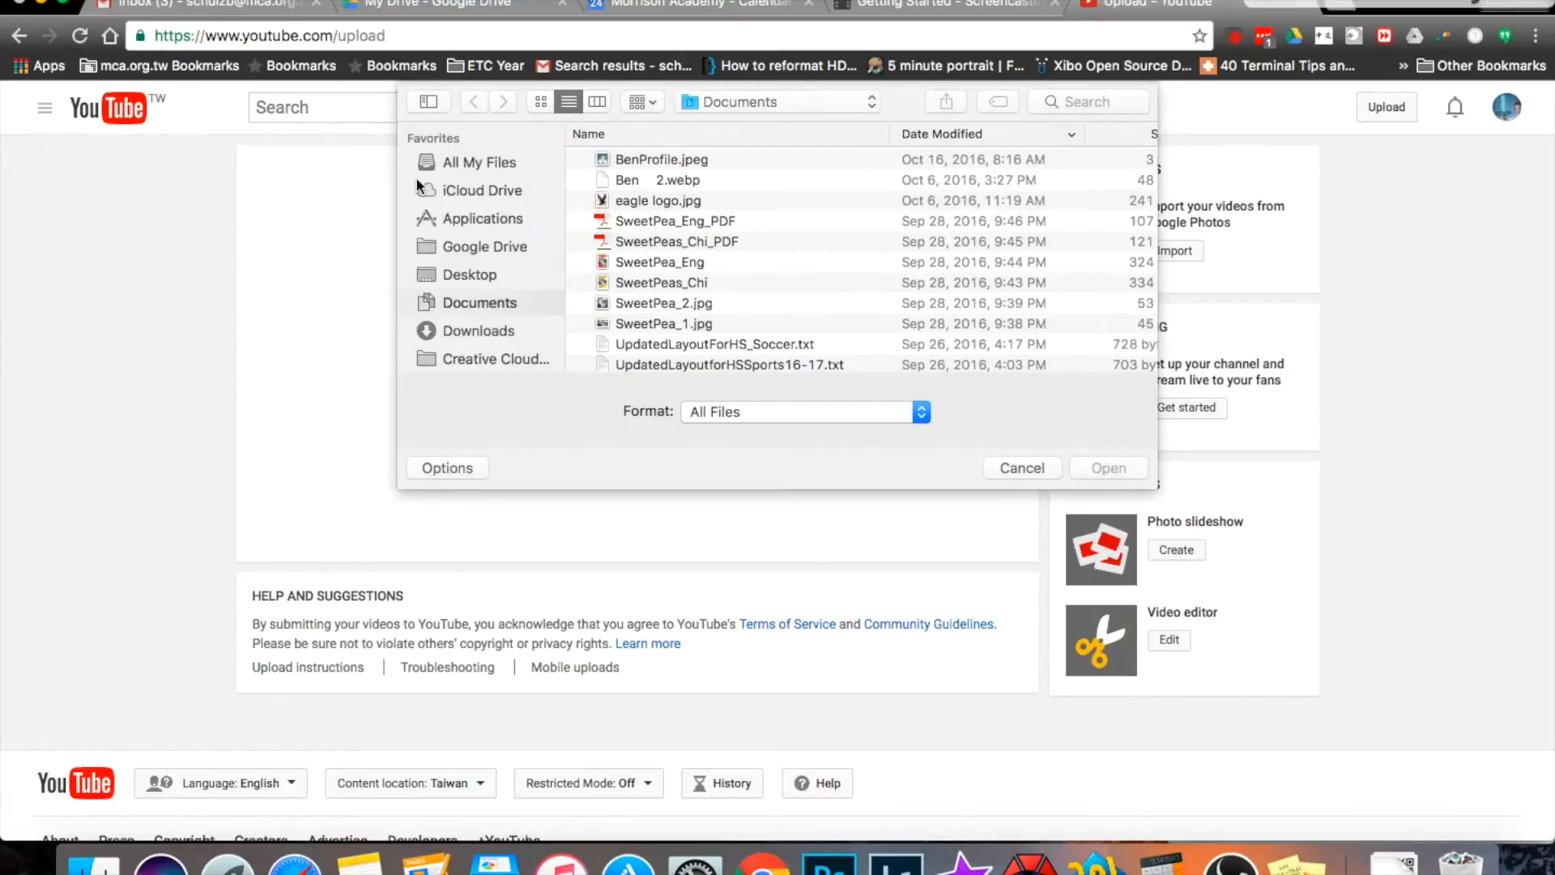
pyautogui.click(467, 274)
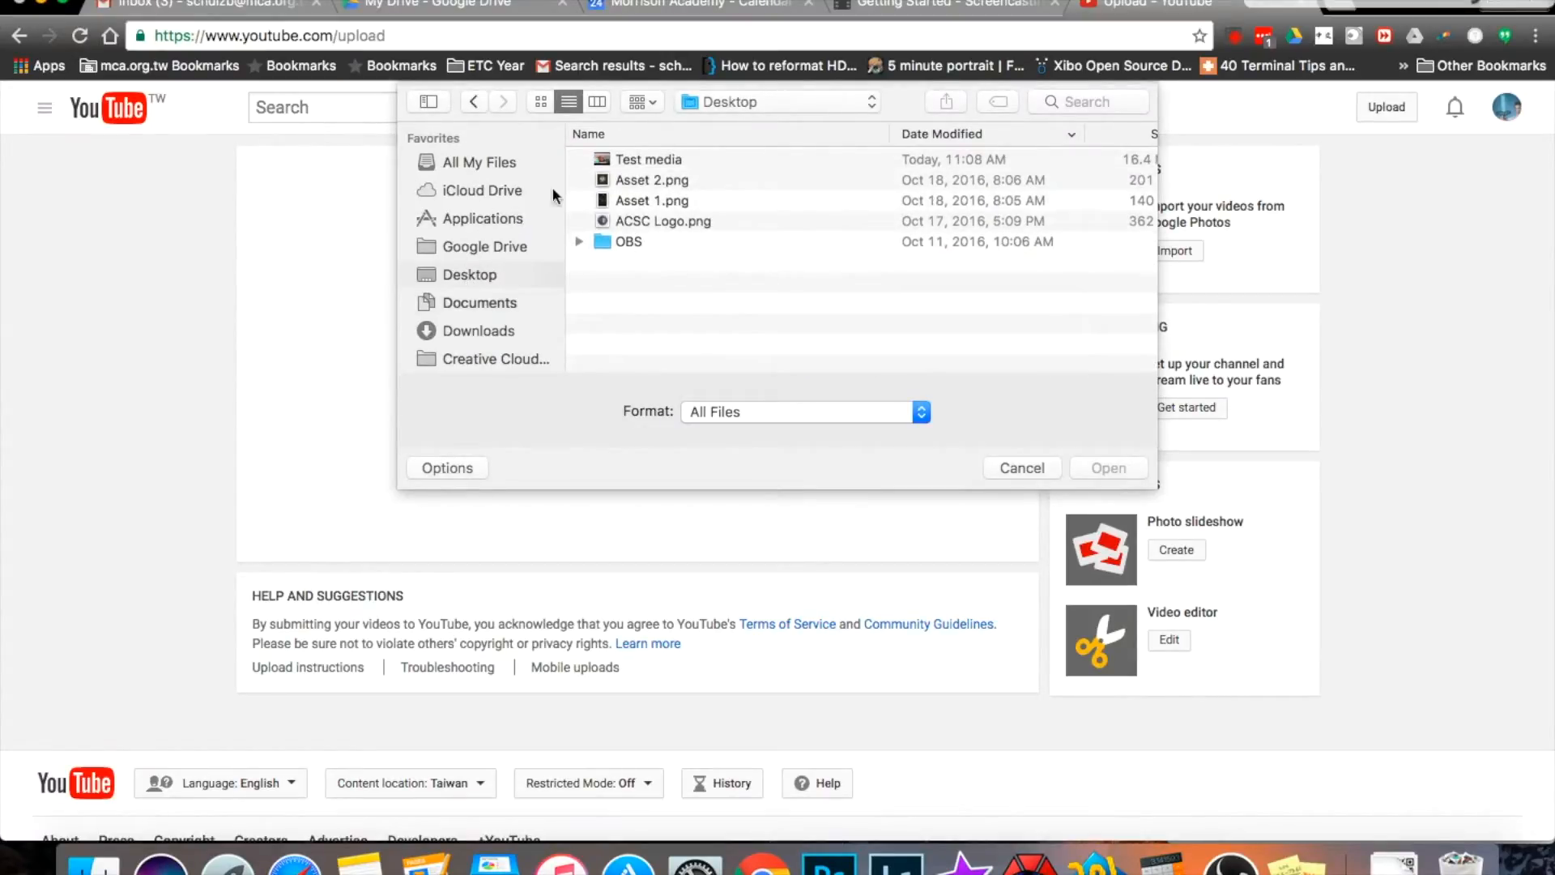
pyautogui.click(666, 154)
pyautogui.doubleClick(666, 151)
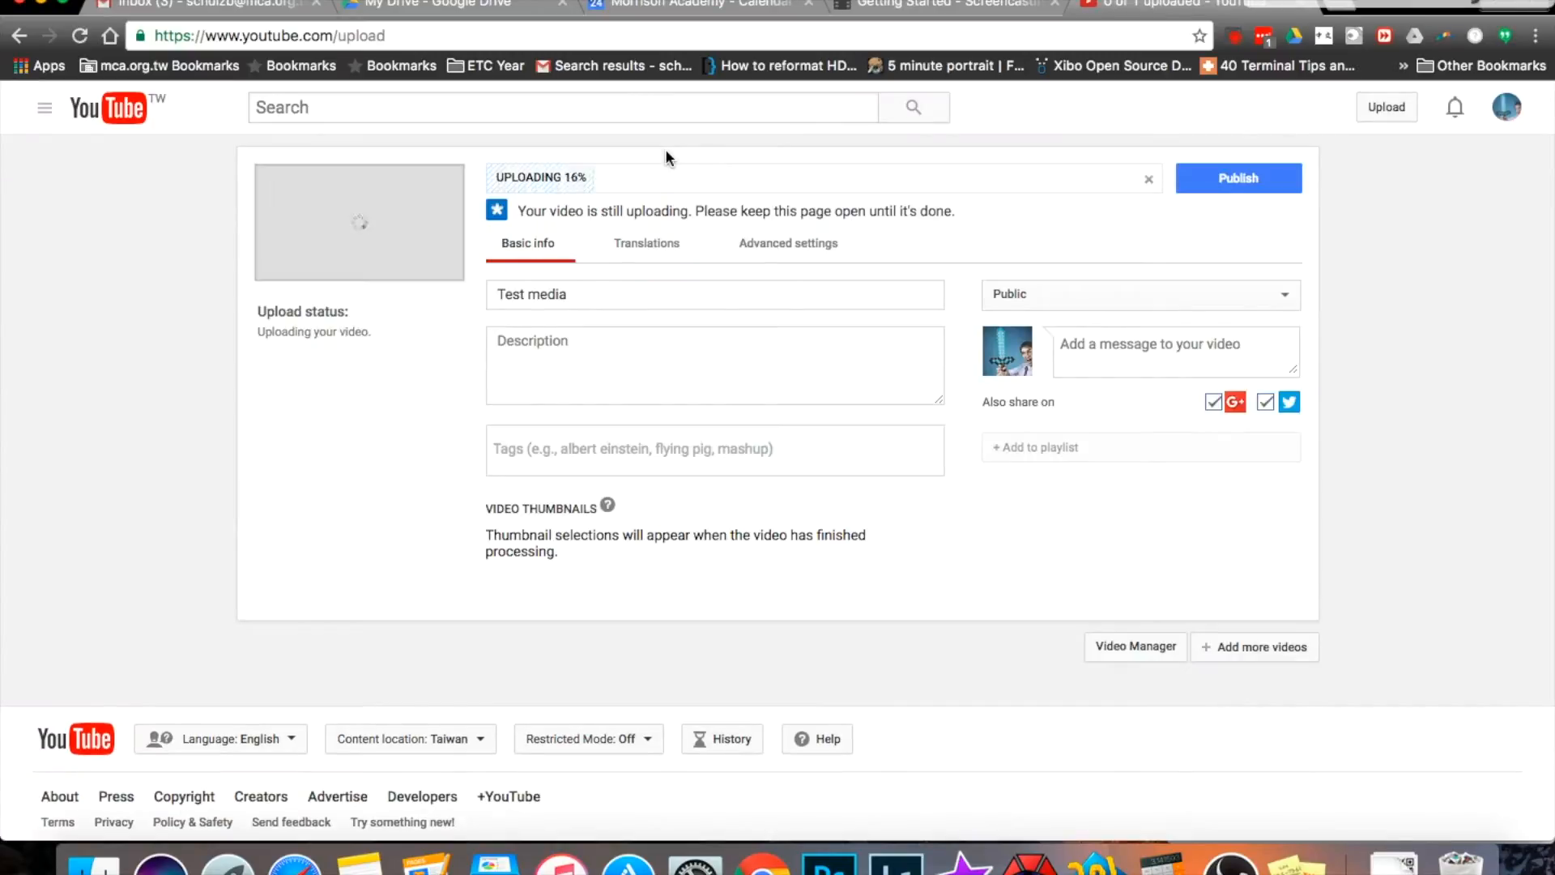
# Examine the upload's basic info, privacy choices, translation options and advanced settings without changing them.
pyautogui.click(583, 300)
pyautogui.click(572, 350)
pyautogui.click(1106, 304)
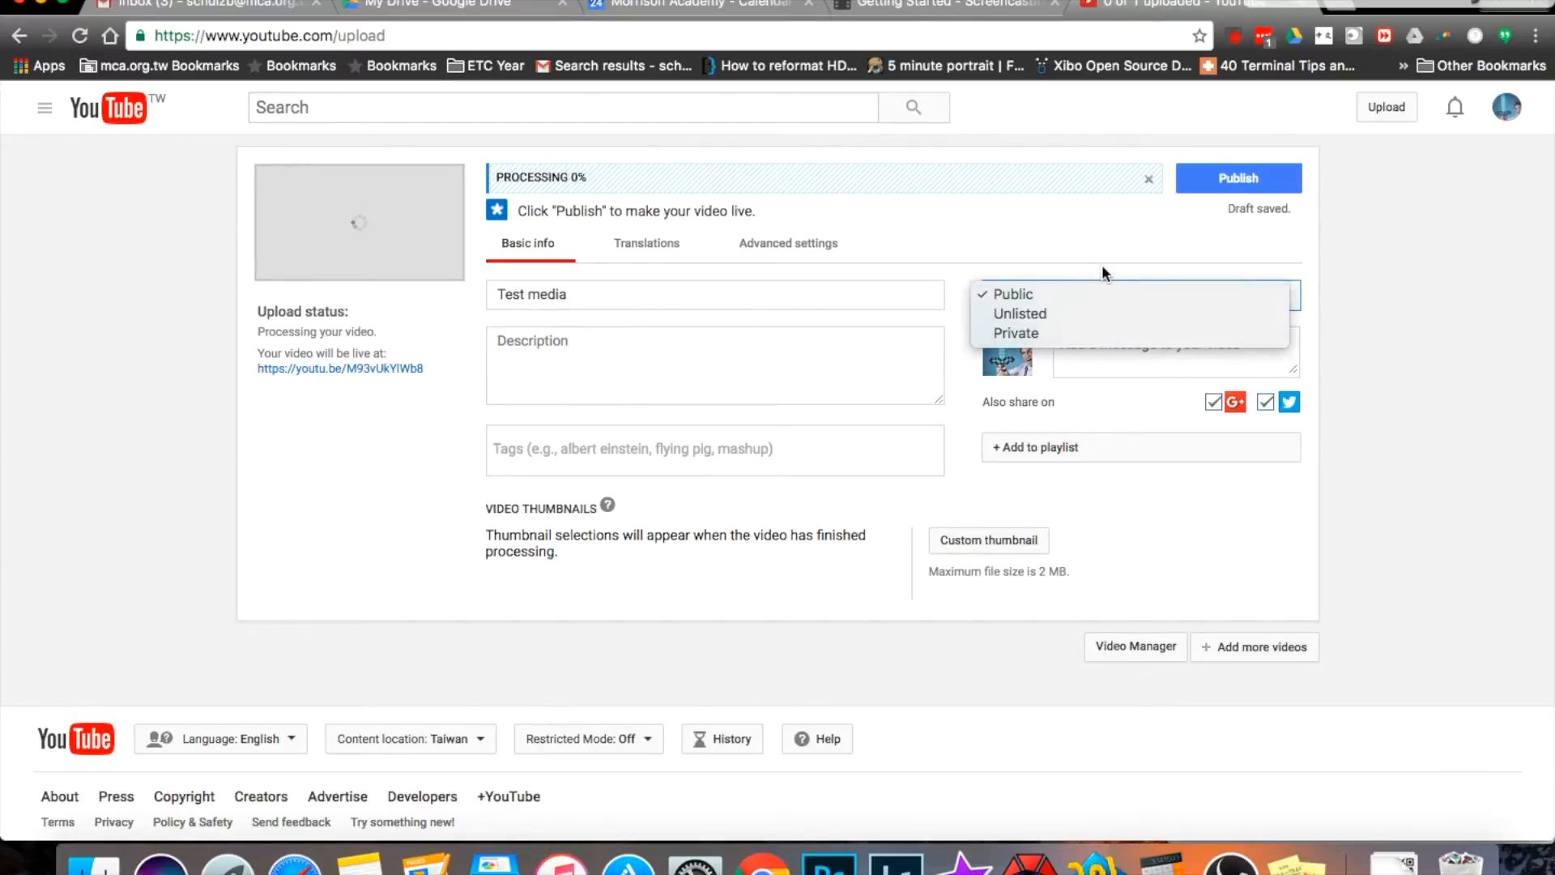
pyautogui.click(1089, 295)
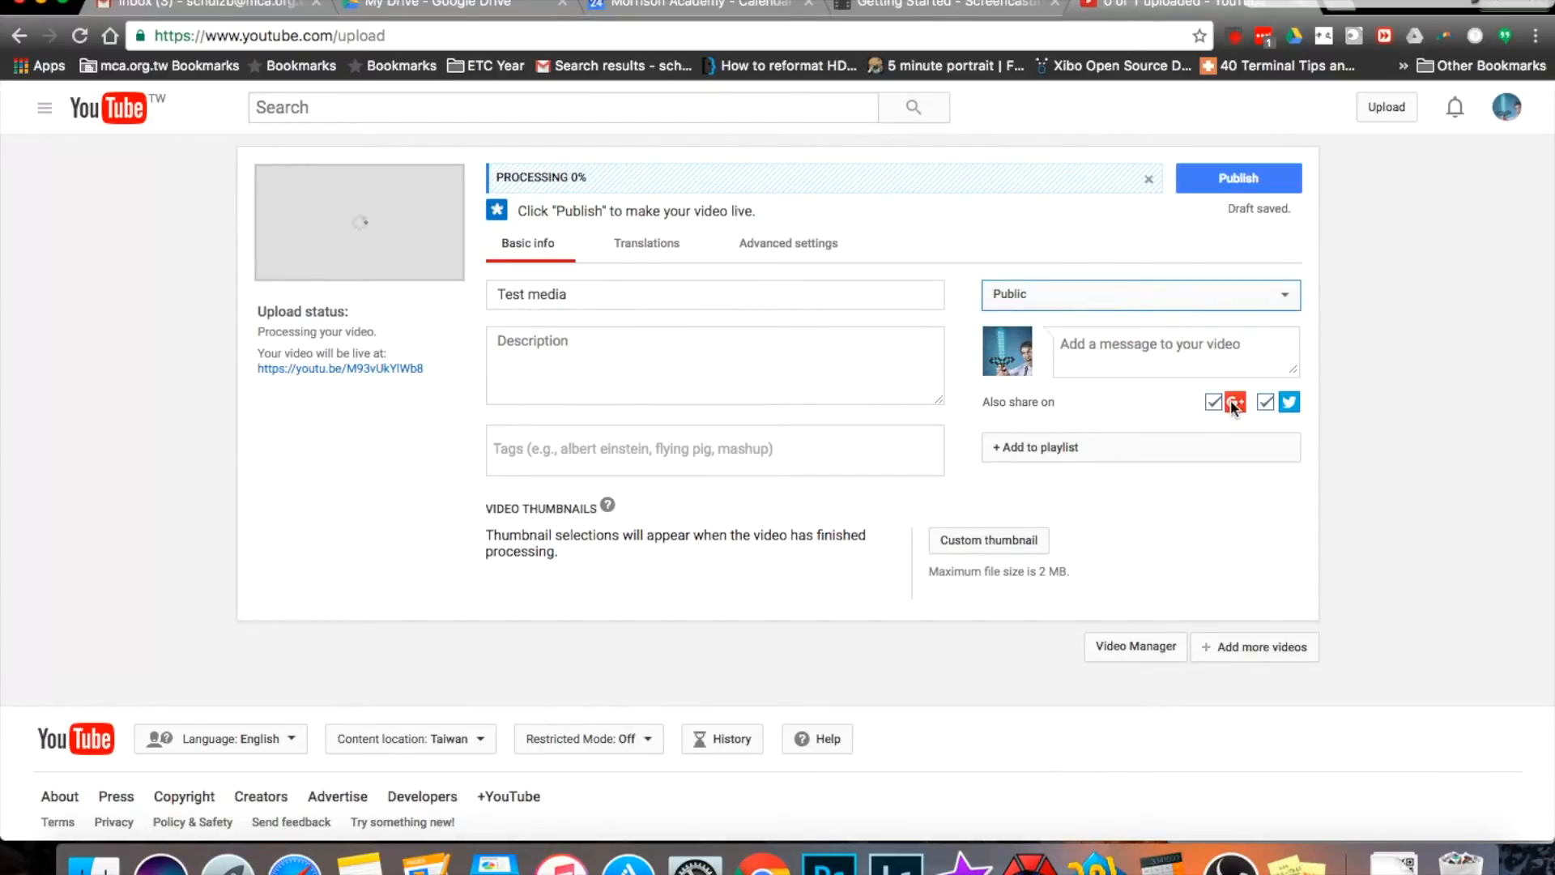
pyautogui.click(1064, 444)
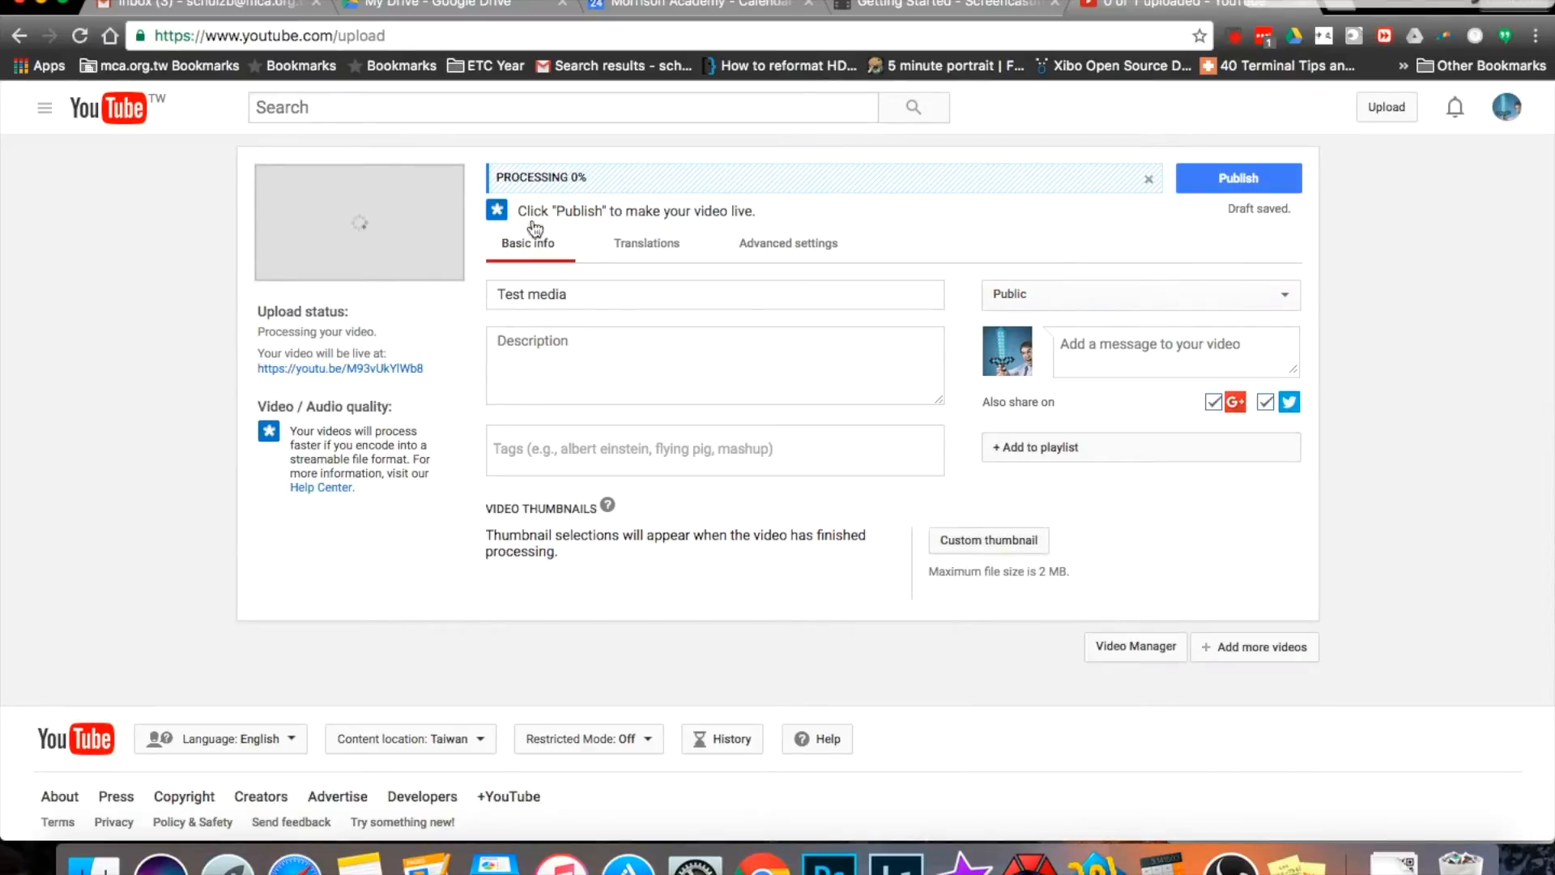
pyautogui.click(631, 245)
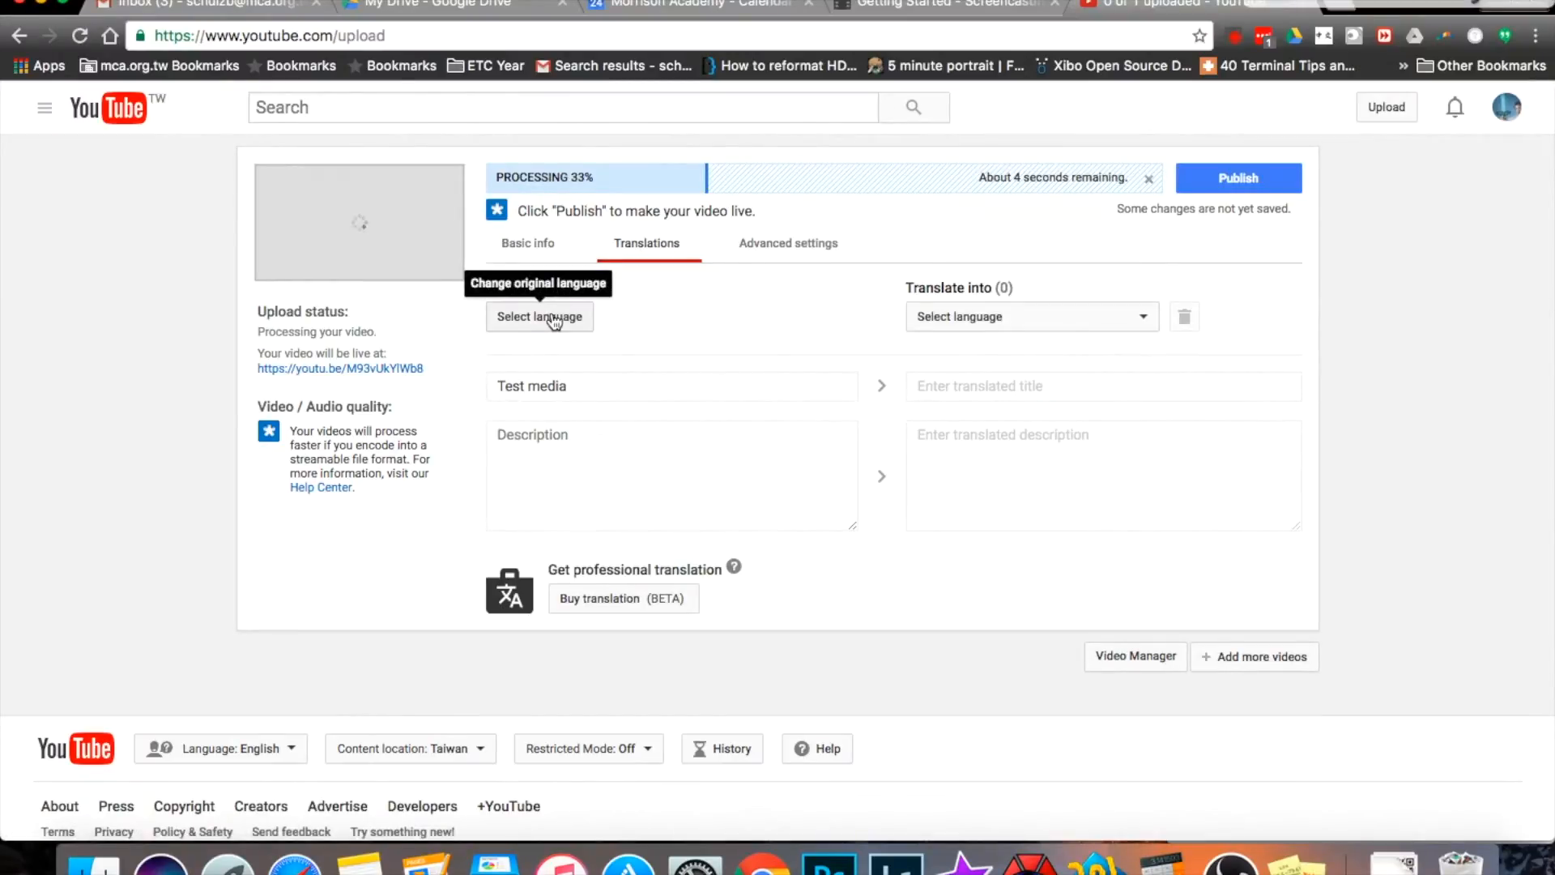
pyautogui.click(761, 247)
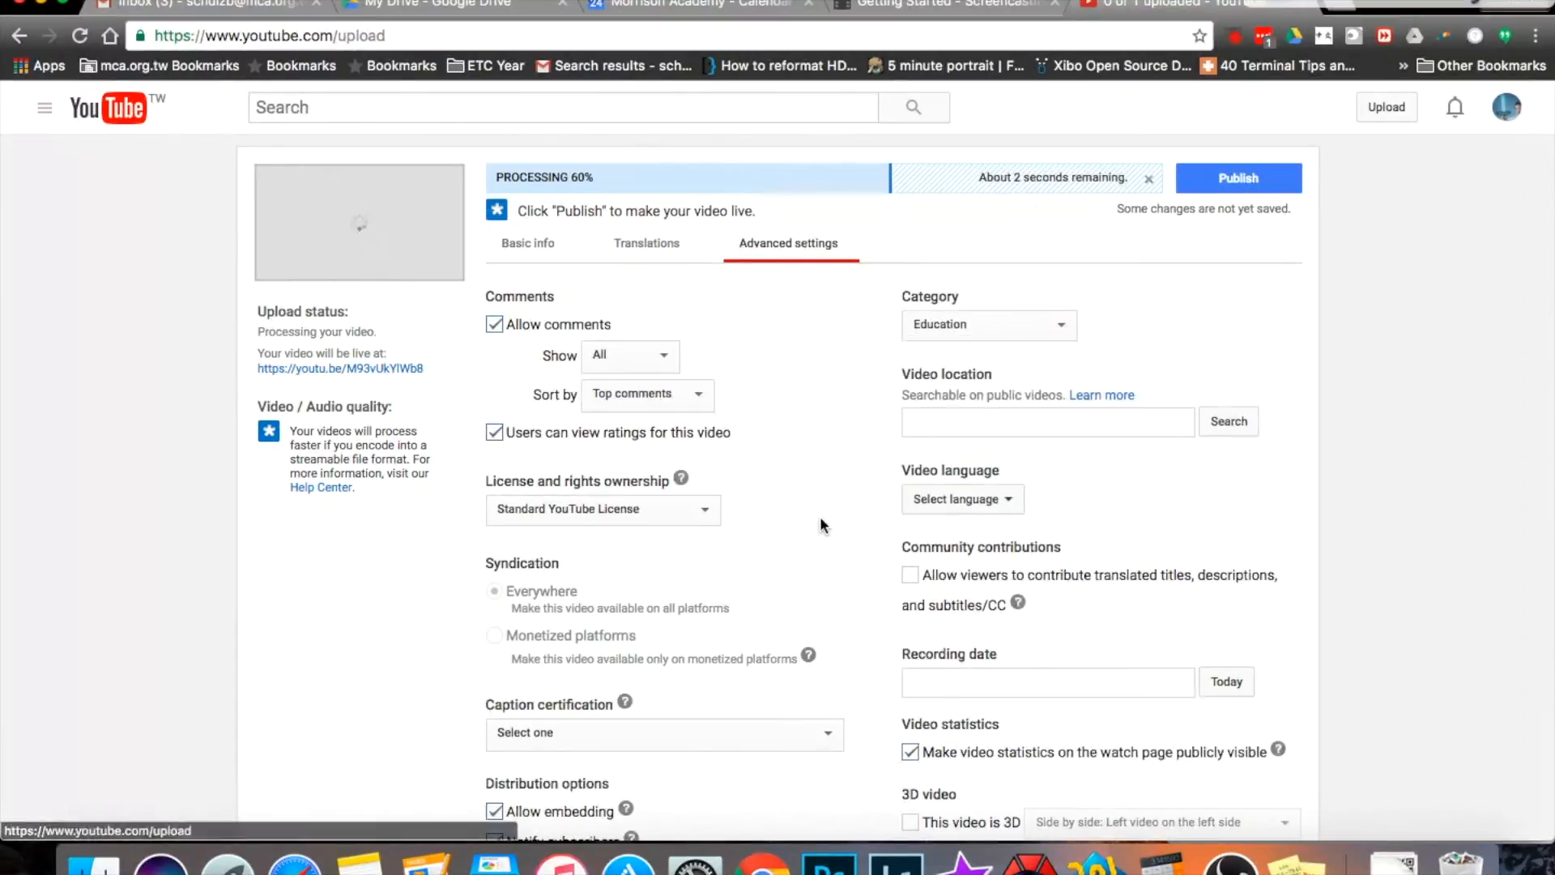
pyautogui.scroll(-3, 820, 522)
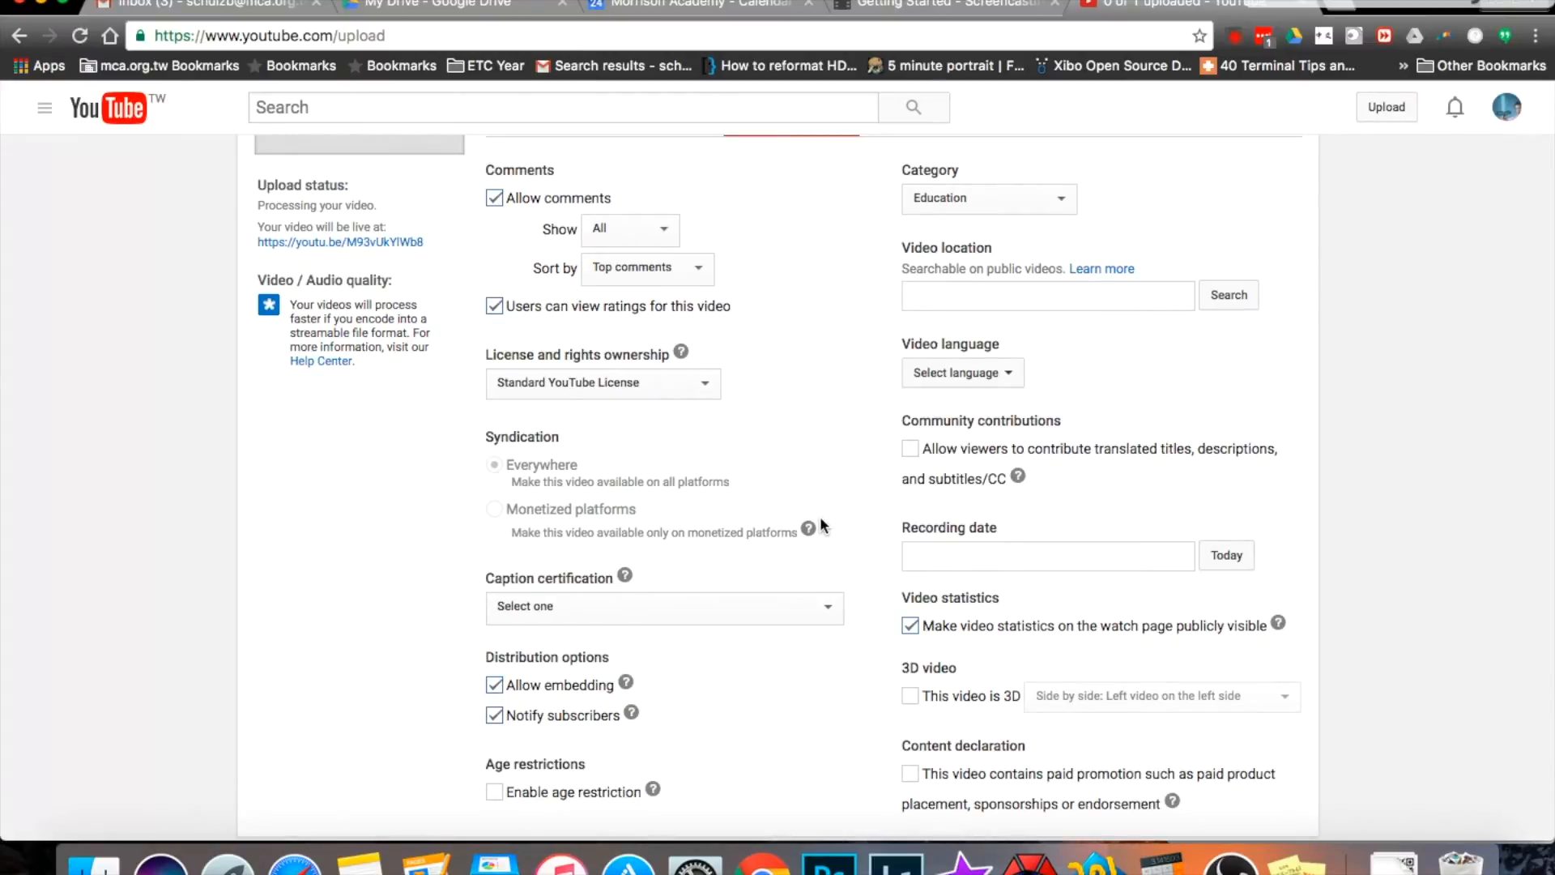
pyautogui.scroll(3, 820, 522)
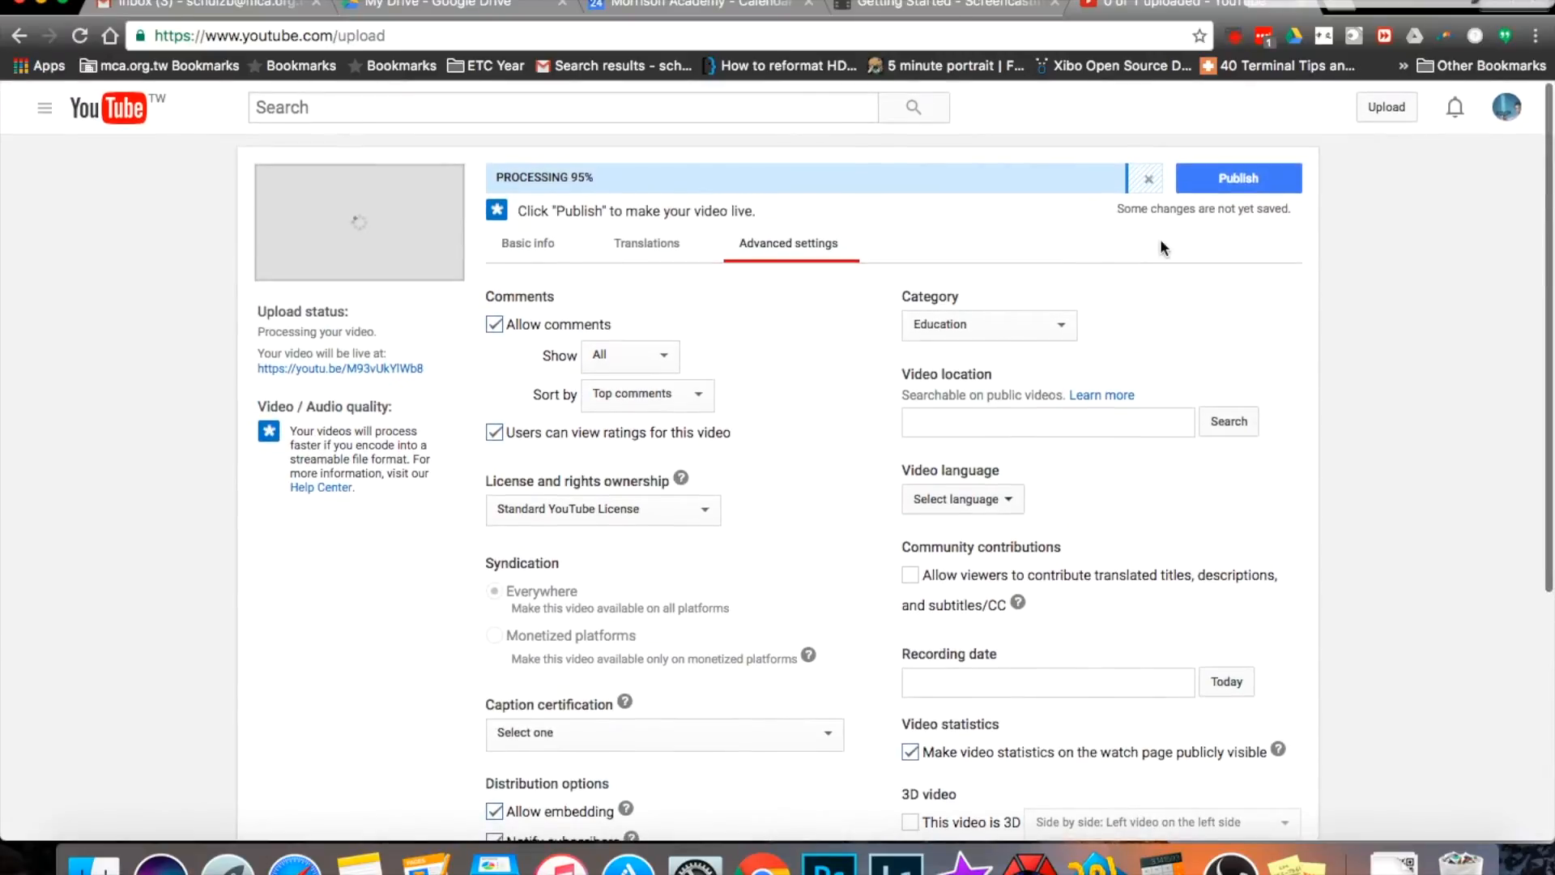
# Publish the uploaded Test media video and bring up the Screencastify recording controls.
pyautogui.click(1232, 173)
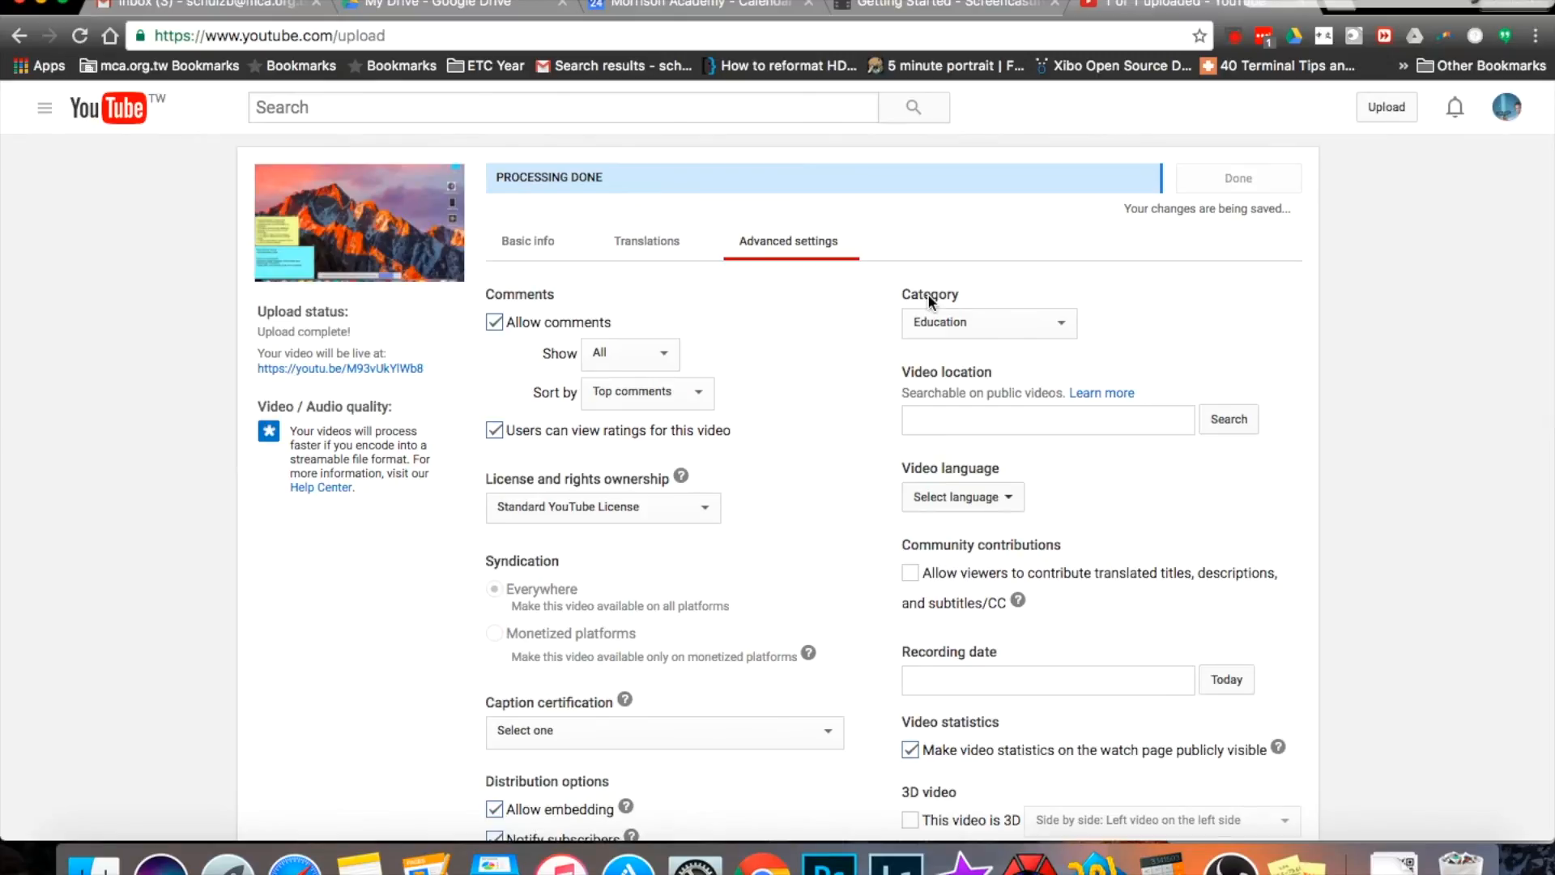
pyautogui.scroll(-3, 824, 376)
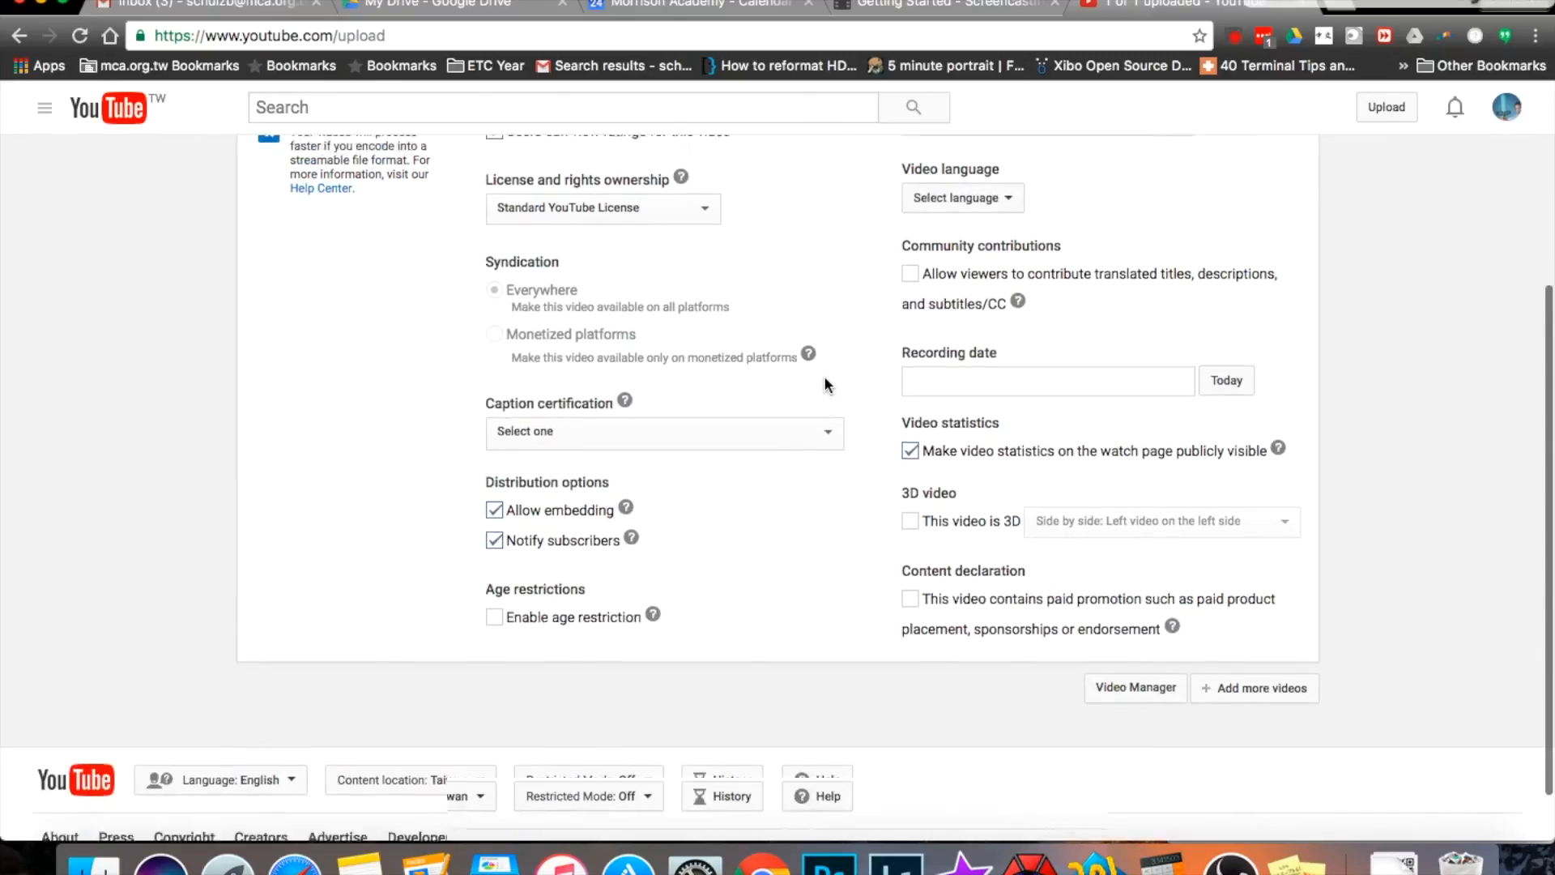
pyautogui.scroll(4, 824, 376)
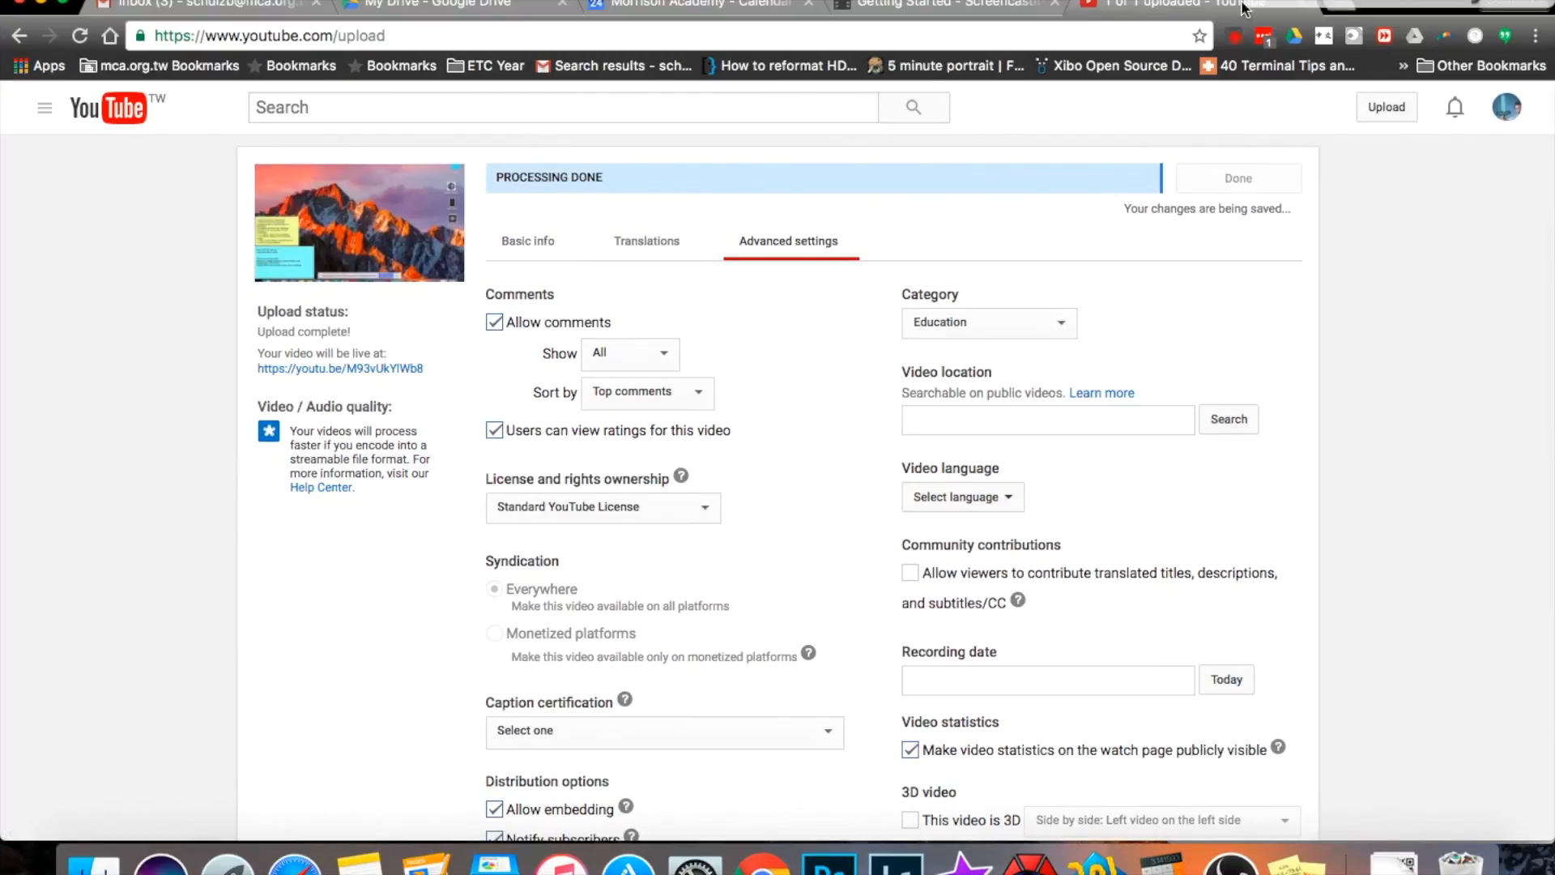
pyautogui.click(1235, 41)
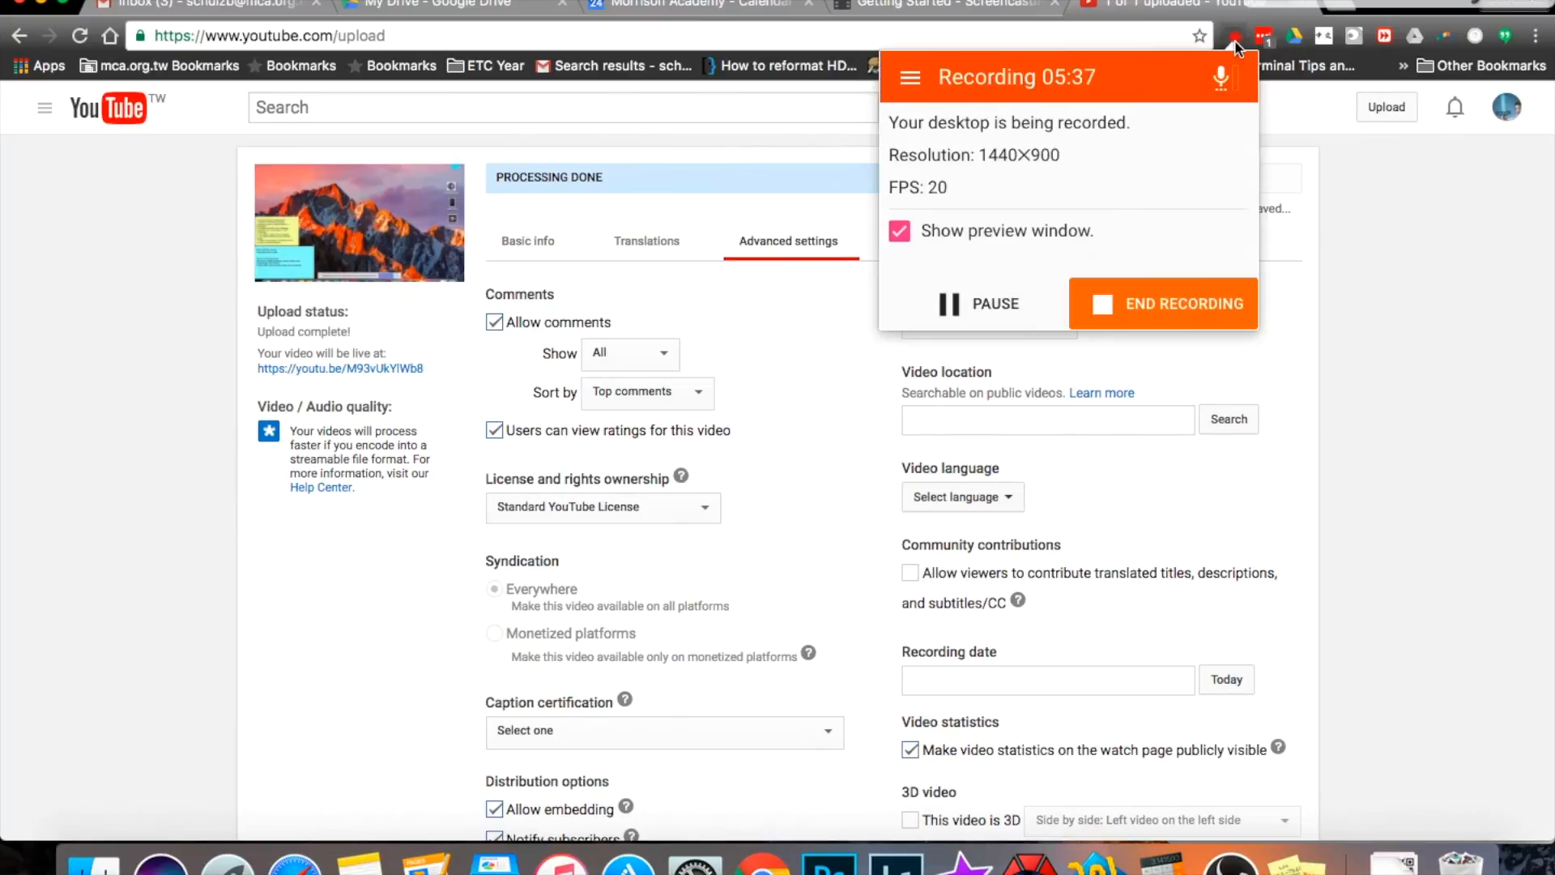